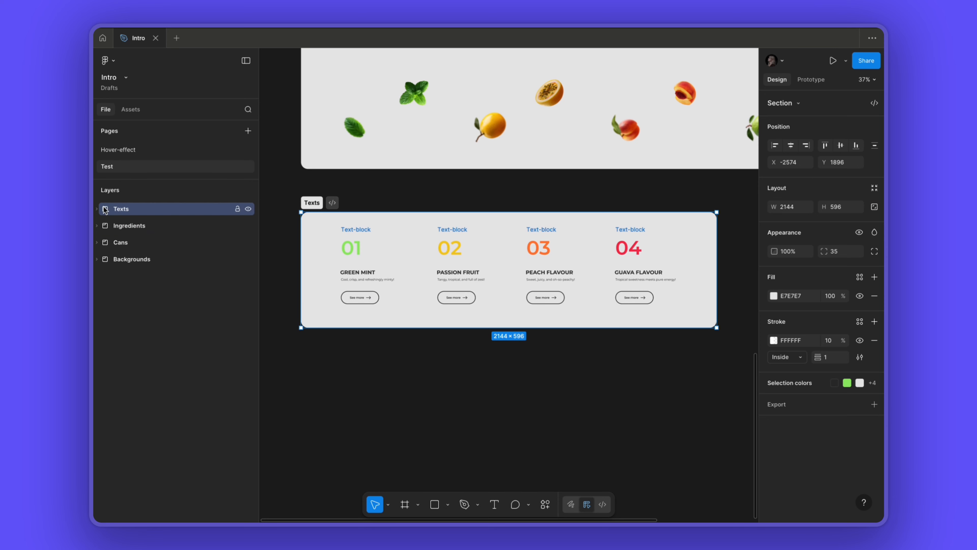
- Create a MacBook Pro 16" desktop frame on the canvas below the Texts section
{"action": "left_click", "coordinate": [298, 389]}
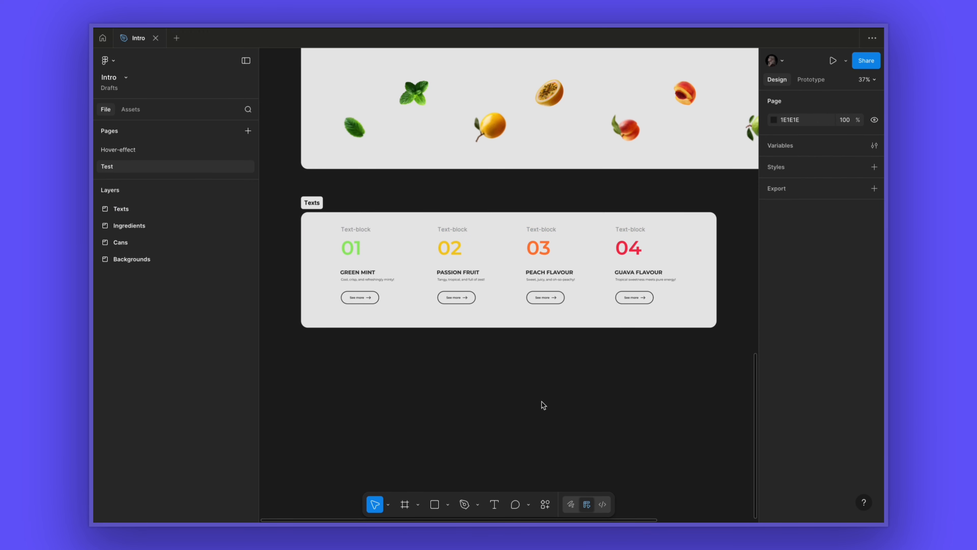
{"action": "scroll", "coordinate": [543, 404], "scroll_direction": "down", "scroll_amount": 5}
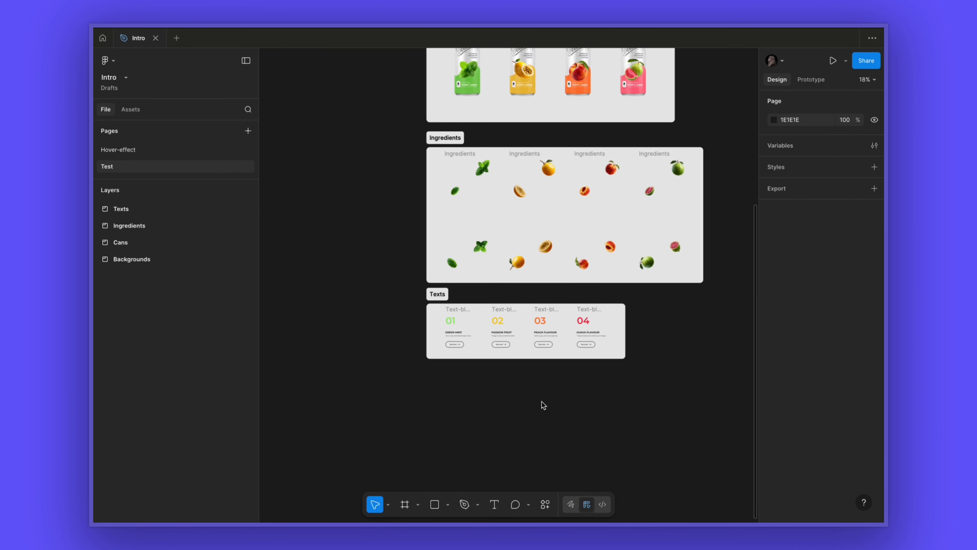
{"action": "scroll", "coordinate": [542, 402], "scroll_direction": "down", "scroll_amount": 5}
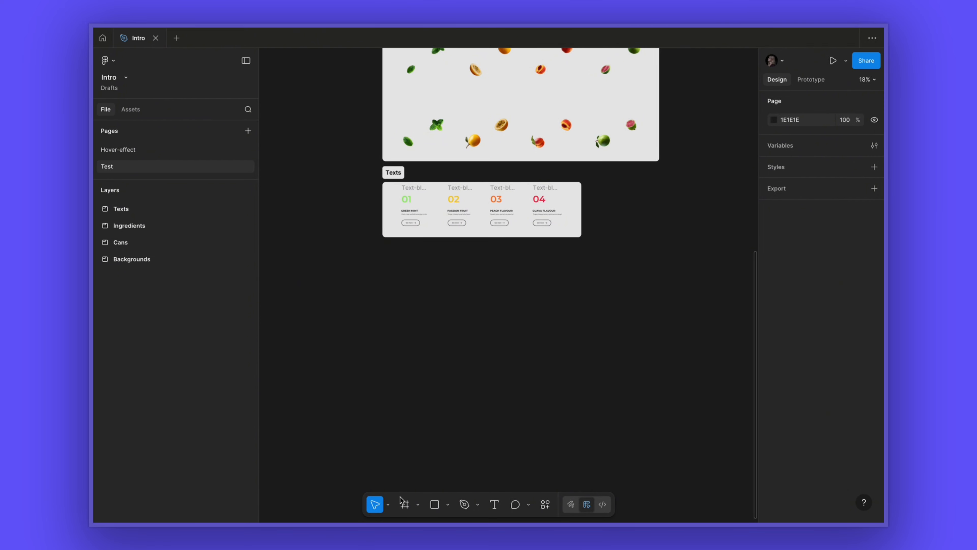
{"action": "left_click", "coordinate": [405, 505]}
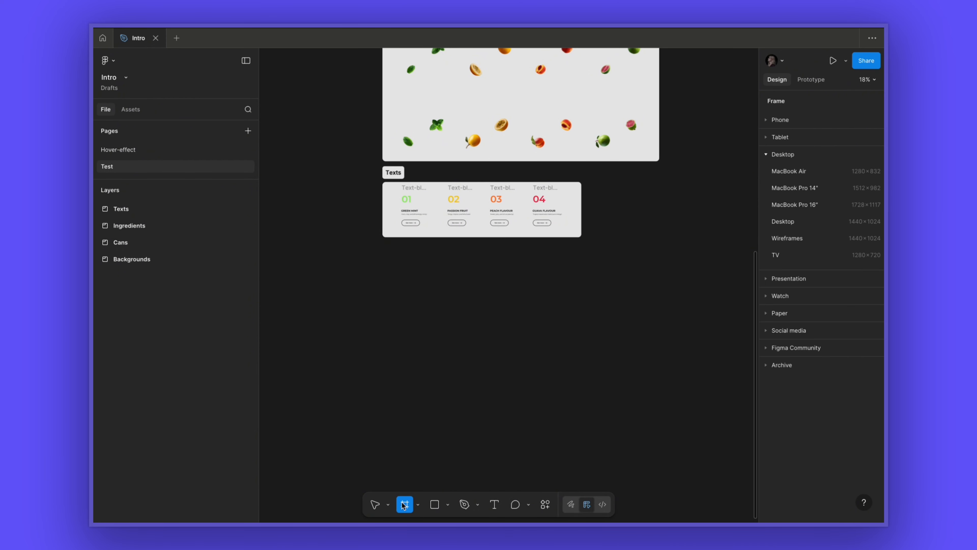
{"action": "left_click", "coordinate": [814, 204]}
{"action": "left_click_drag", "start_coordinate": [619, 227], "coordinate": [414, 271]}
{"action": "scroll", "coordinate": [410, 331], "scroll_direction": "up", "scroll_amount": 5}
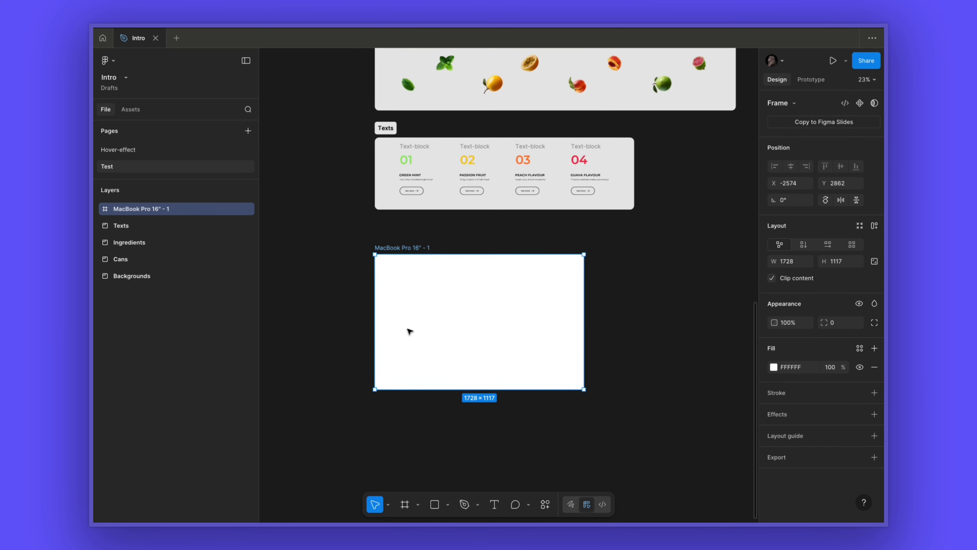
- Split the MacBook Pro 16" frame into four column frames, each 432 wide, spanning its full width
{"action": "left_click", "coordinate": [406, 506]}
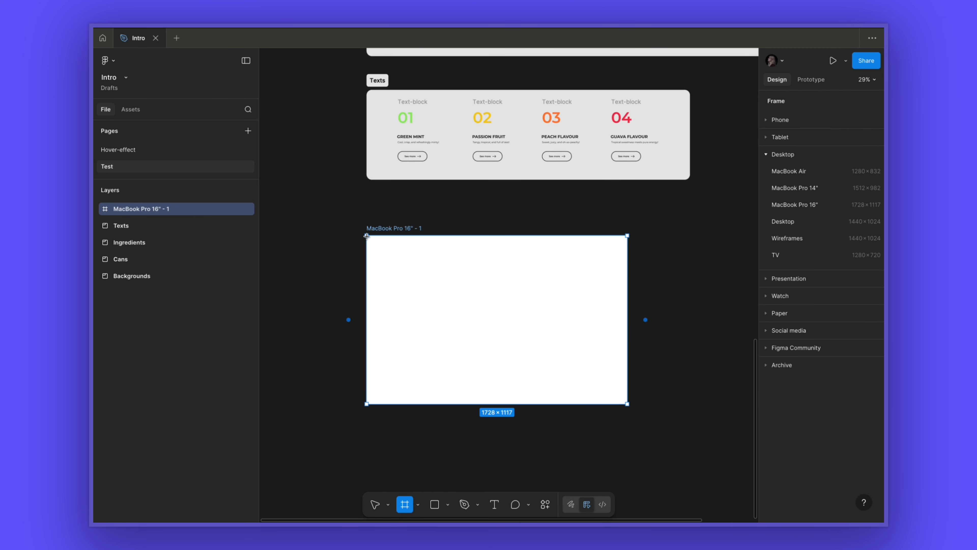
{"action": "left_click_drag", "start_coordinate": [367, 236], "coordinate": [572, 366]}
{"action": "left_click", "coordinate": [650, 242]}
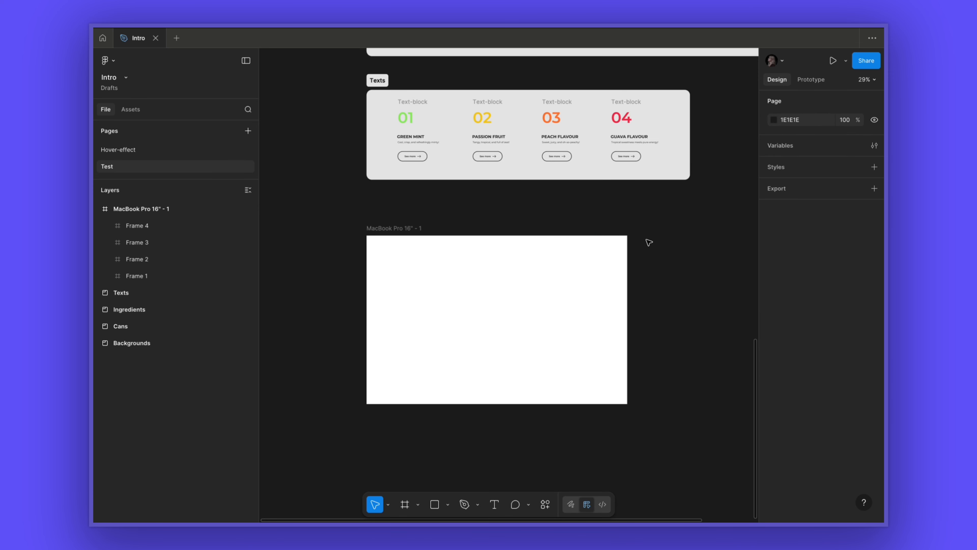
{"action": "left_click_drag", "start_coordinate": [649, 242], "coordinate": [371, 389]}
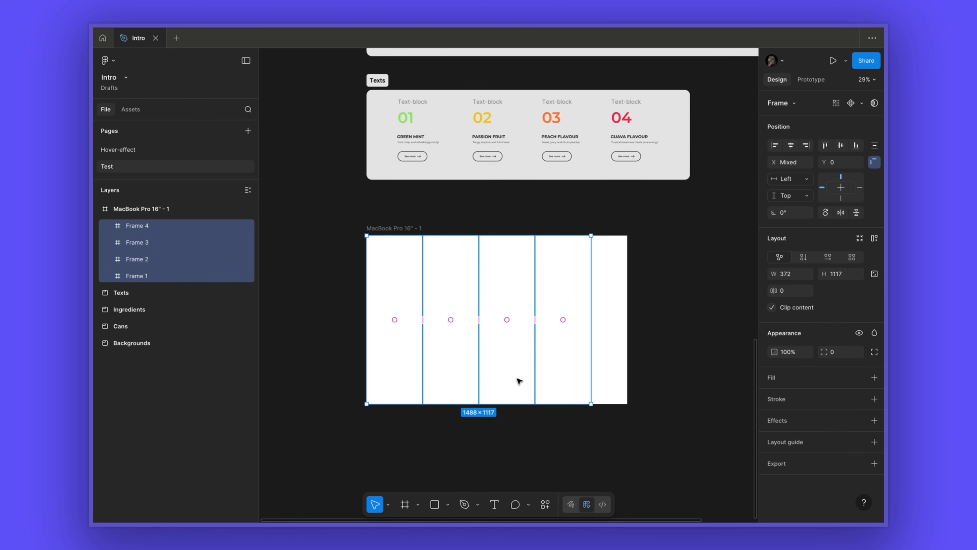
{"action": "left_click_drag", "start_coordinate": [591, 351], "coordinate": [628, 351]}
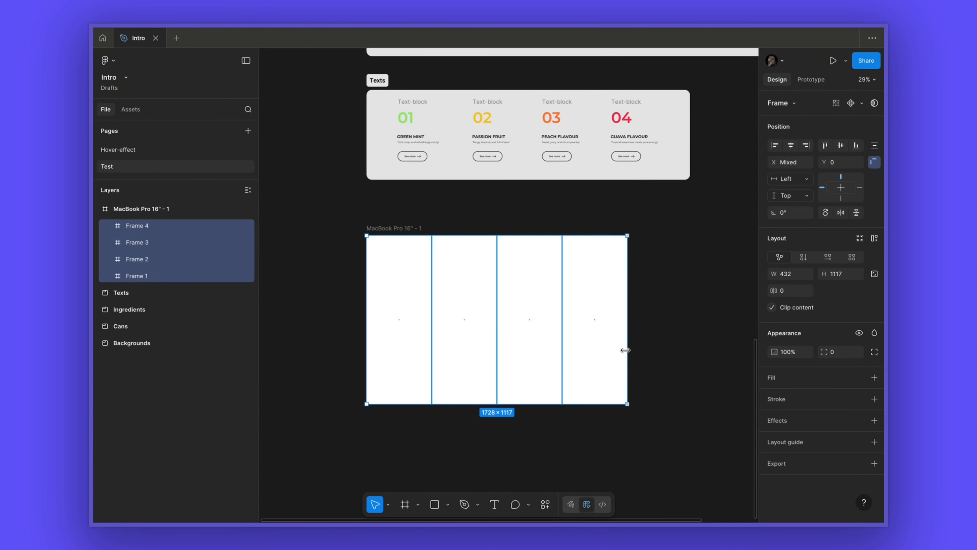
- Duplicate the first column frame and place the copy below the desktop frame
{"action": "left_click", "coordinate": [403, 286]}
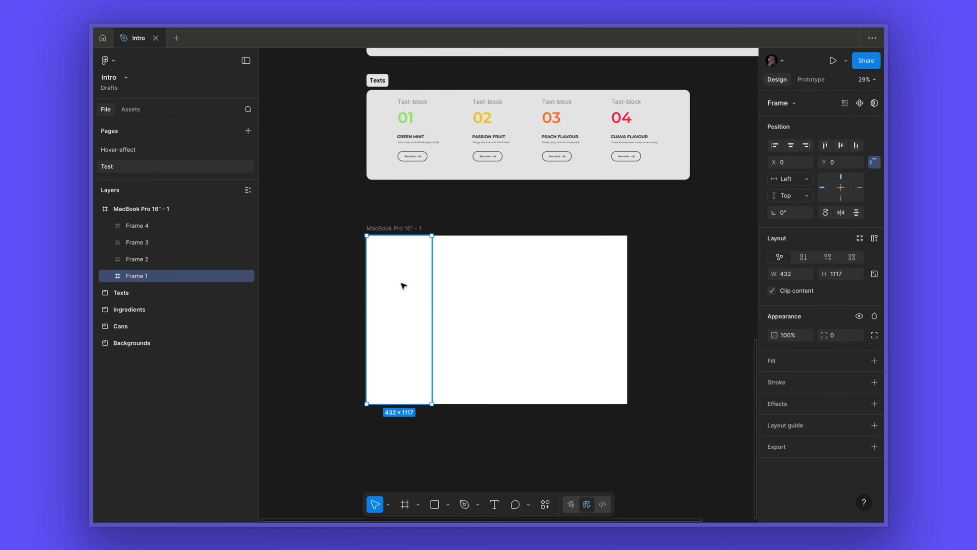
{"action": "scroll", "coordinate": [403, 285], "scroll_direction": "down", "scroll_amount": 5}
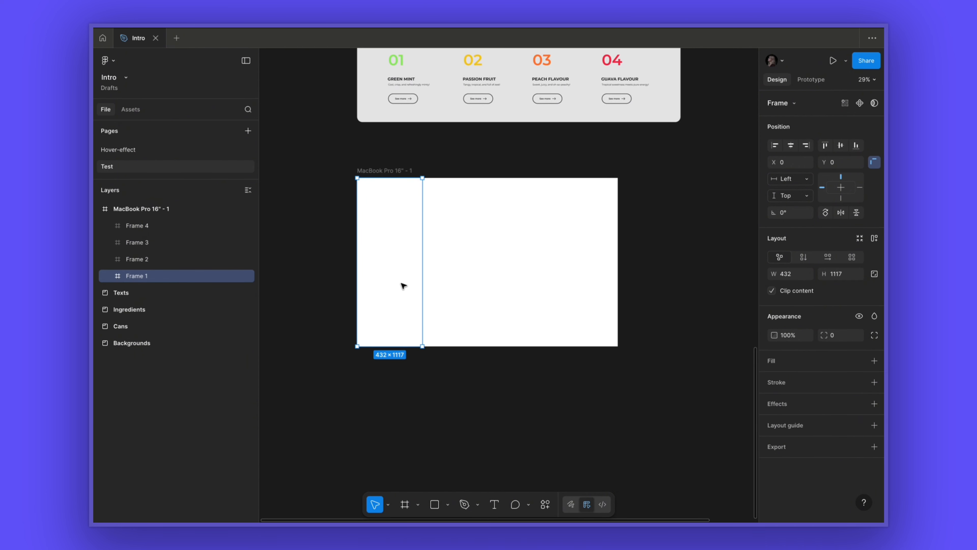
{"action": "left_click_drag", "start_coordinate": [408, 189], "coordinate": [410, 392]}
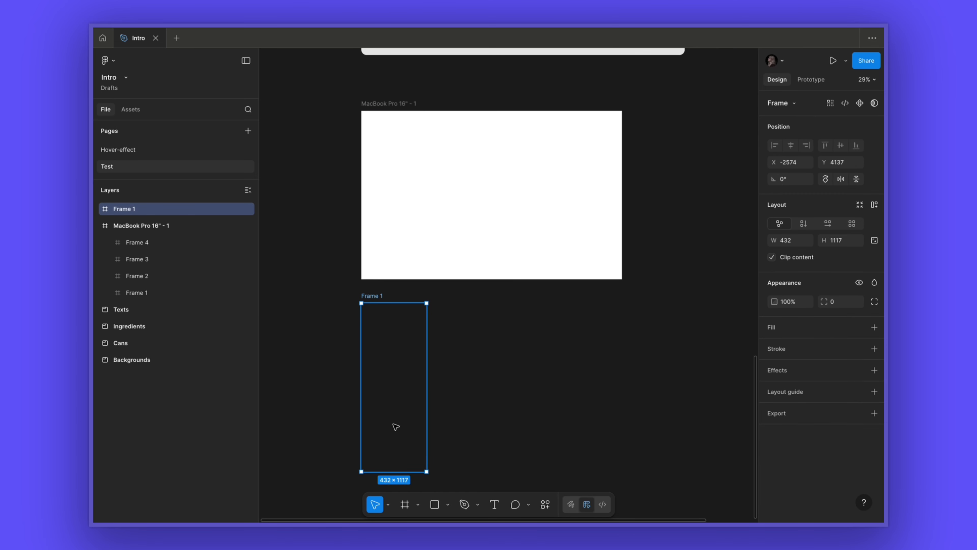
{"action": "scroll", "coordinate": [396, 427], "scroll_direction": "up", "scroll_amount": 4}
{"action": "scroll", "coordinate": [401, 347], "scroll_direction": "down", "scroll_amount": 3}
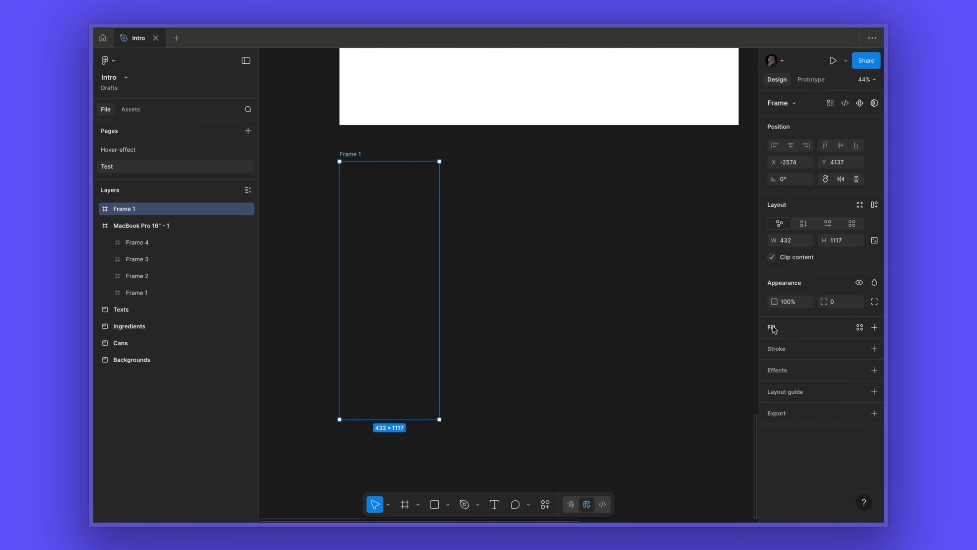
- Add a radial gradient fill to the copied frame and set its first stop to A6FD7B
{"action": "left_click", "coordinate": [782, 328]}
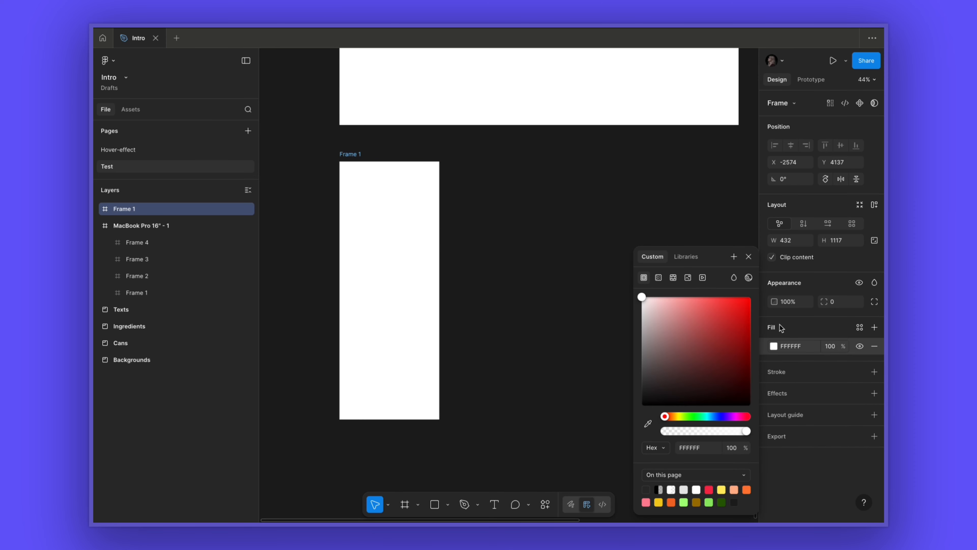
{"action": "left_click", "coordinate": [658, 278]}
{"action": "left_click", "coordinate": [666, 301]}
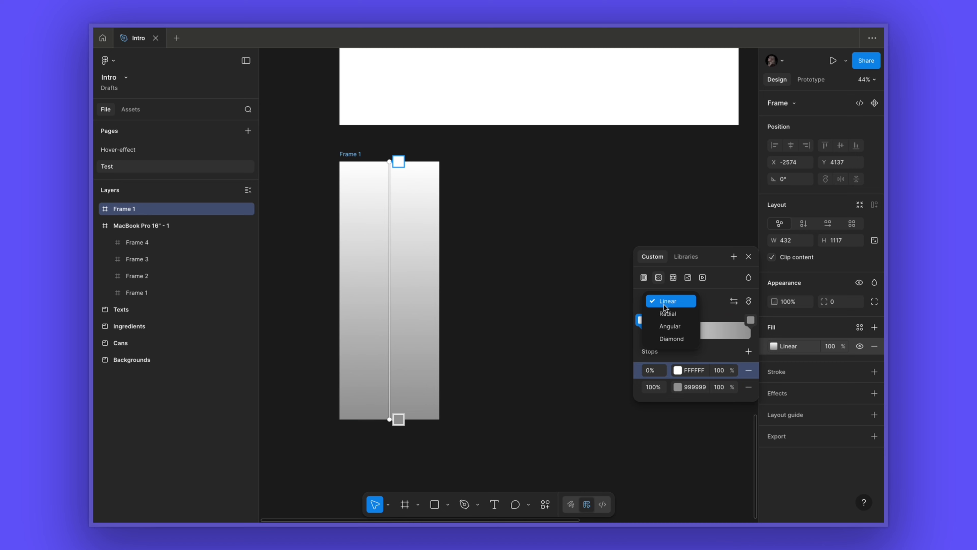
{"action": "left_click", "coordinate": [665, 312]}
{"action": "left_click", "coordinate": [678, 370]}
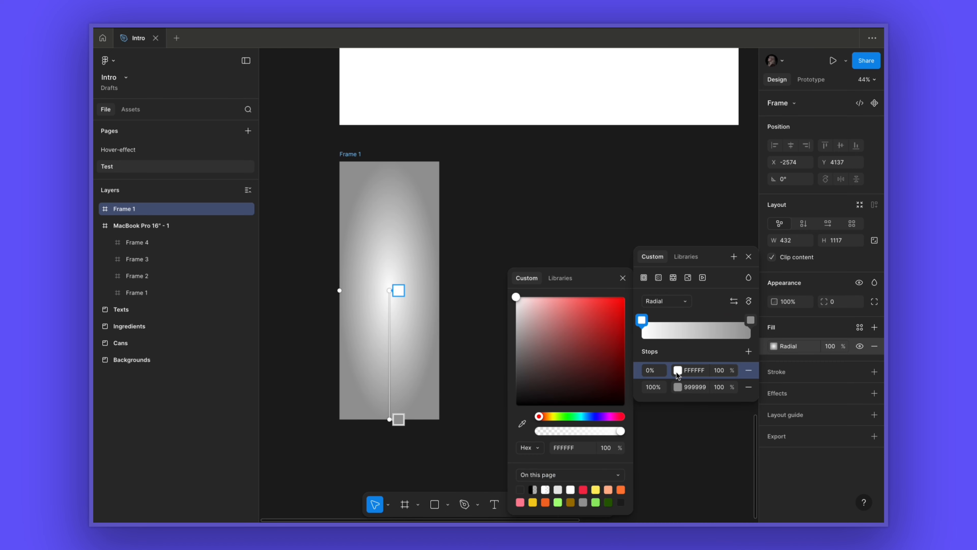
{"action": "left_click", "coordinate": [558, 501]}
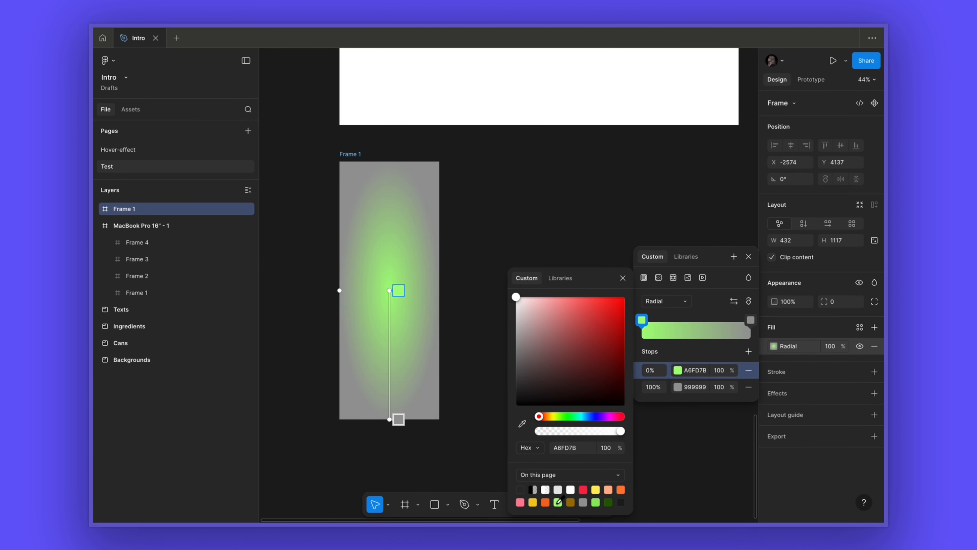
- Set the gradient's second stop to 275E03 and widen the gradient's radius
{"action": "left_click", "coordinate": [678, 388]}
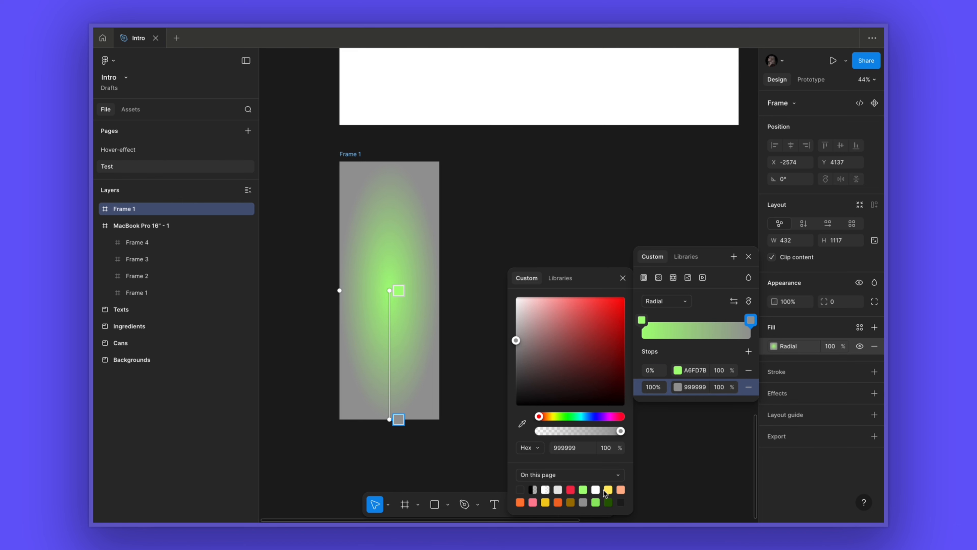
{"action": "left_click", "coordinate": [609, 500]}
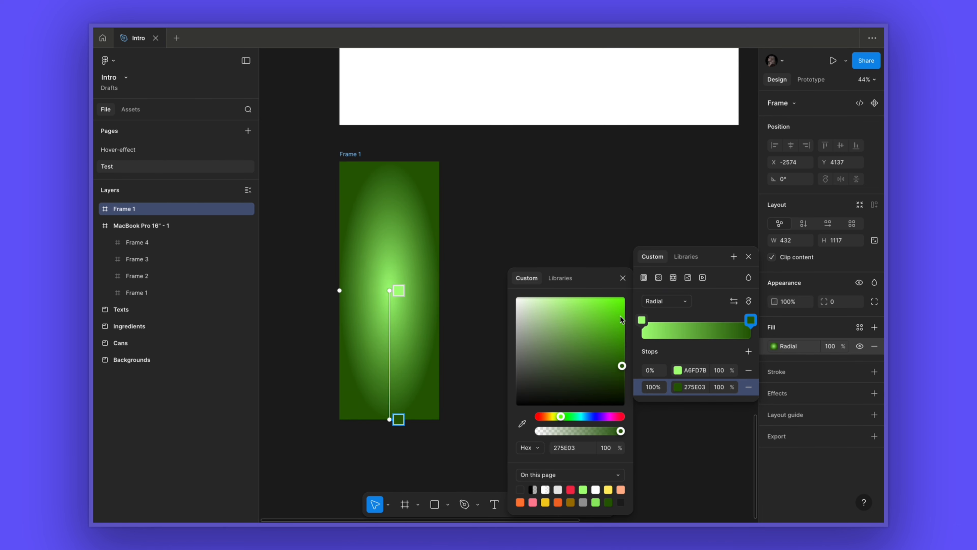
{"action": "left_click", "coordinate": [623, 277]}
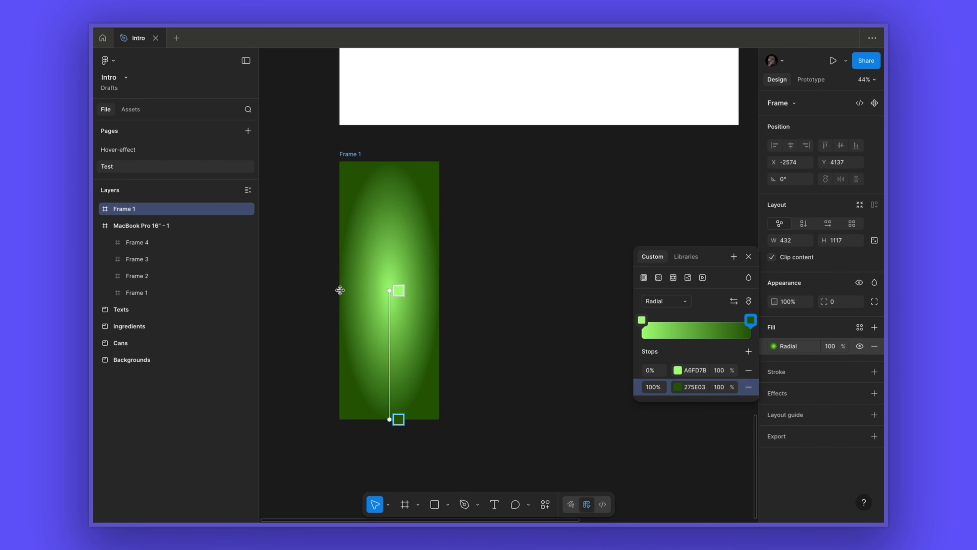
{"action": "left_click_drag", "start_coordinate": [340, 291], "coordinate": [304, 290]}
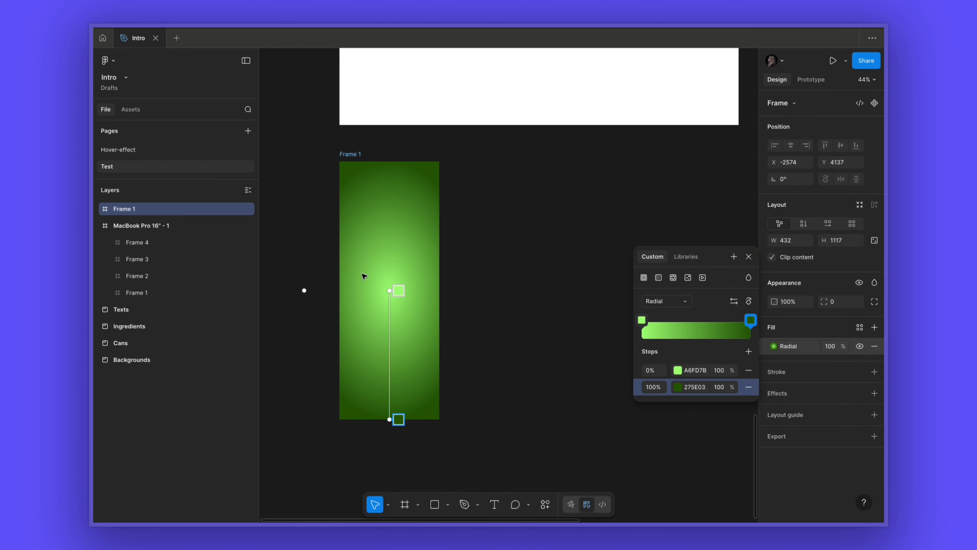
{"action": "key", "text": "Escape"}
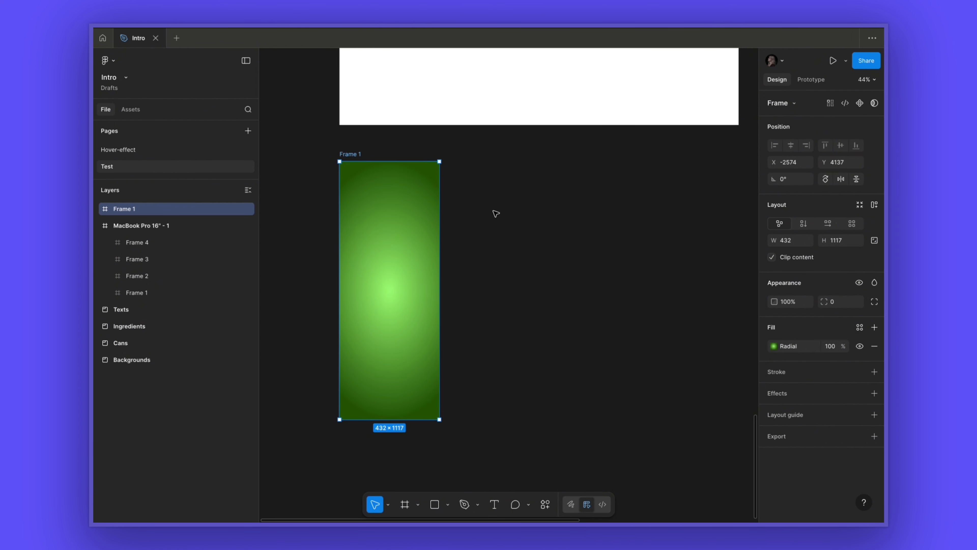
- Duplicate the gradient frame beside it and change the copy's fill to solid E7E7E7
{"action": "left_click_drag", "start_coordinate": [361, 154], "coordinate": [488, 154], "text": "alt"}
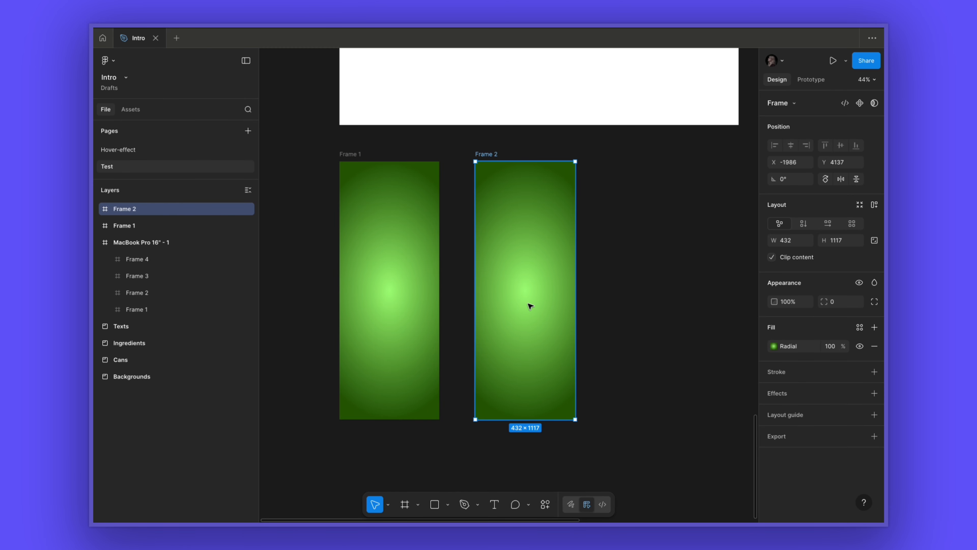
{"action": "left_click", "coordinate": [774, 345]}
{"action": "left_click", "coordinate": [643, 369]}
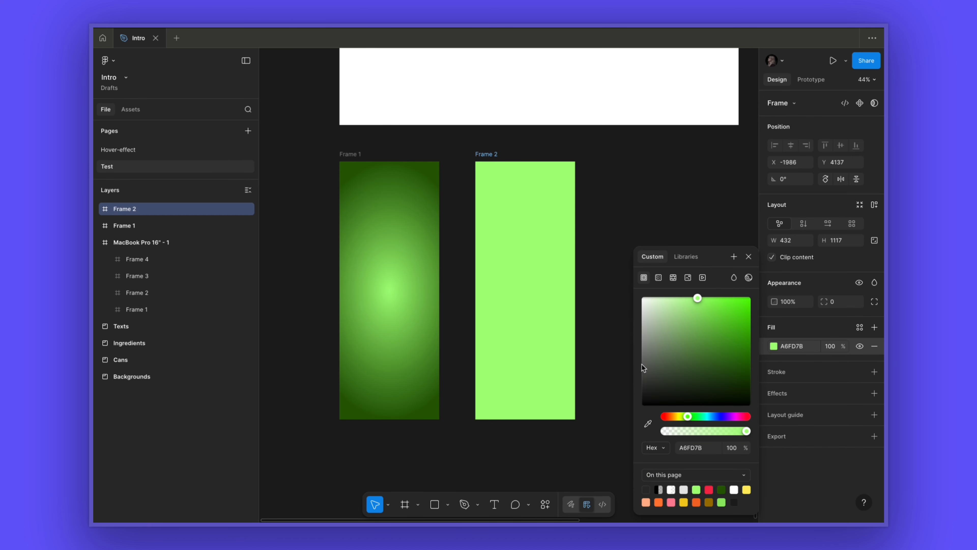
{"action": "left_click", "coordinate": [683, 490]}
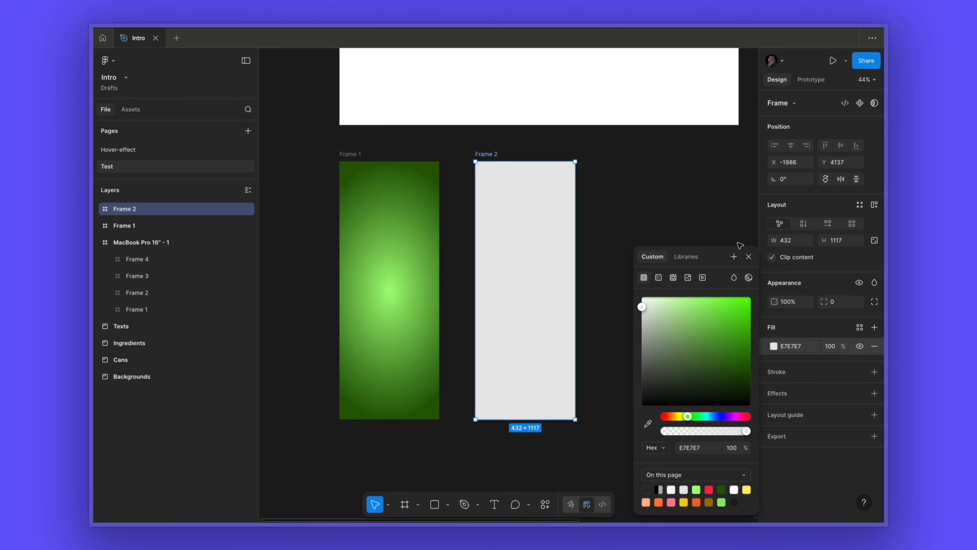
{"action": "left_click", "coordinate": [749, 257]}
- Rename the grey frame Default and the gradient frame Hover
{"action": "double_click", "coordinate": [489, 154]}
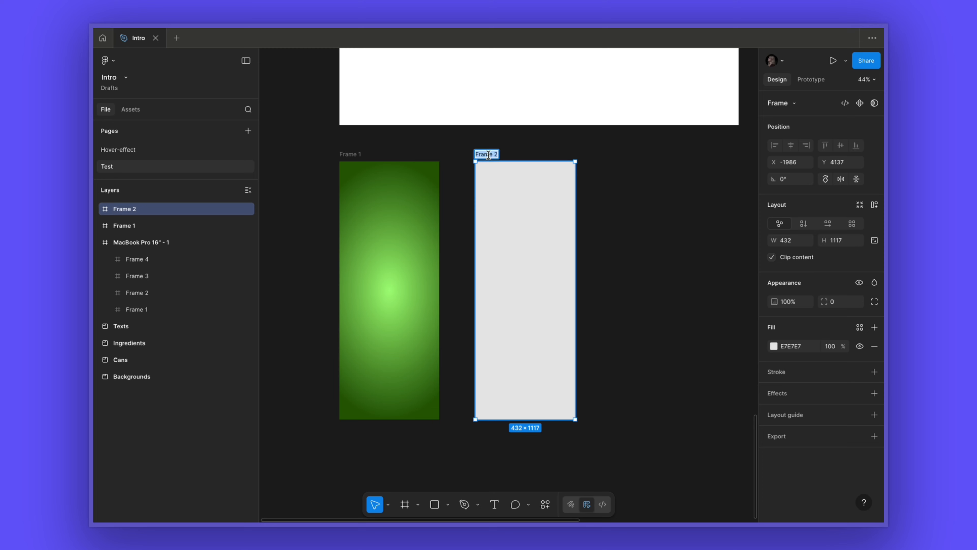
{"action": "type", "text": "Default"}
{"action": "left_click", "coordinate": [412, 137]}
{"action": "double_click", "coordinate": [348, 155]}
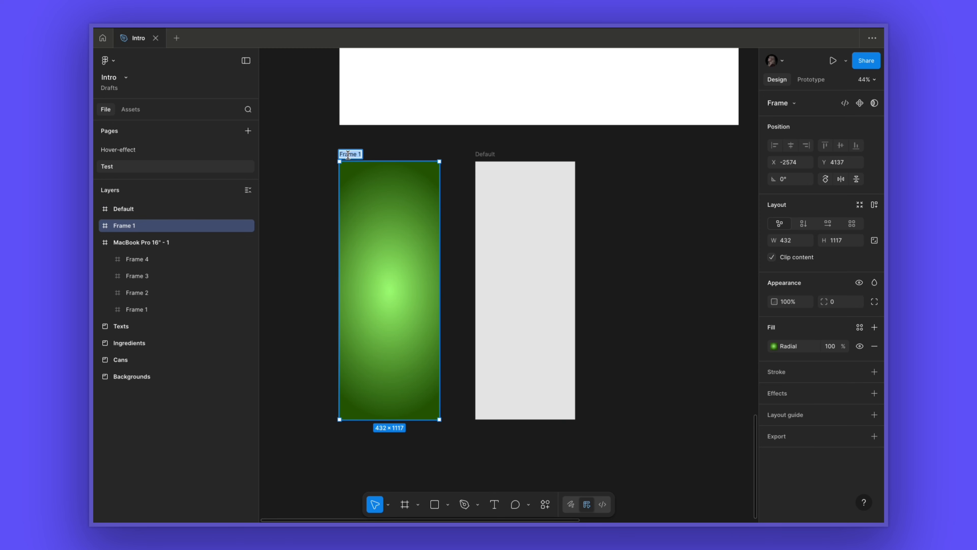
{"action": "type", "text": "Hover"}
{"action": "left_click", "coordinate": [311, 169]}
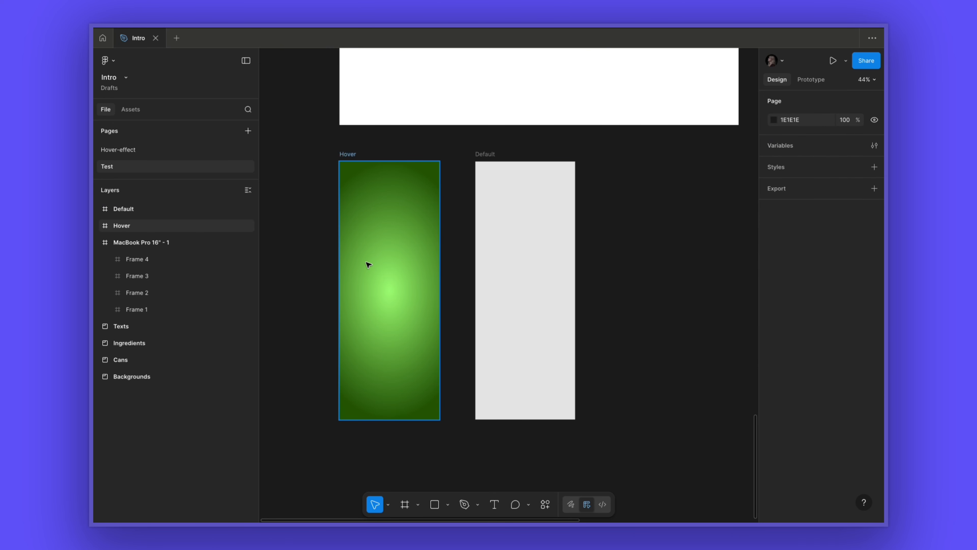
- Copy the green mint can image from the Cans section and paste it into the Hover frame
{"action": "scroll", "coordinate": [369, 264], "scroll_direction": "down", "scroll_amount": 6}
{"action": "scroll", "coordinate": [320, 238], "scroll_direction": "up", "scroll_amount": 10}
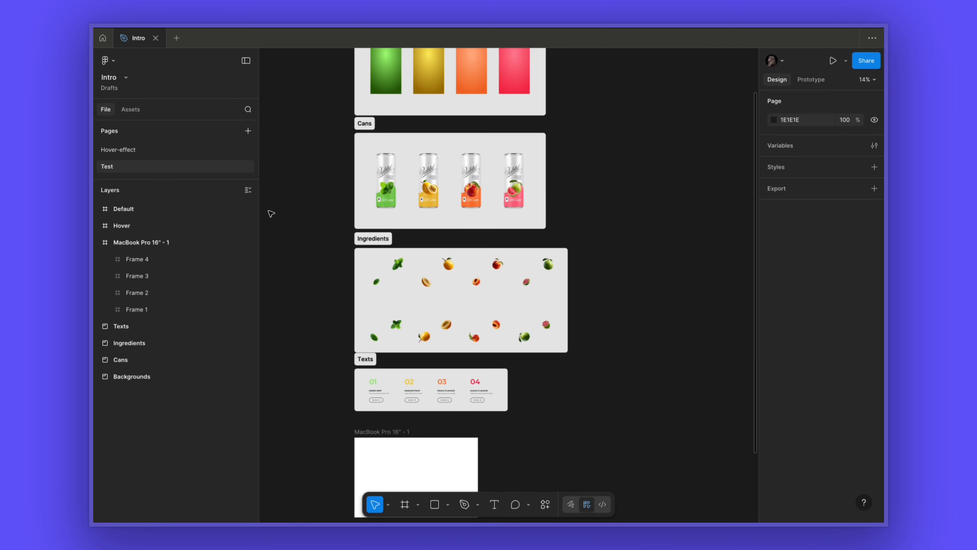
{"action": "left_click", "coordinate": [387, 189]}
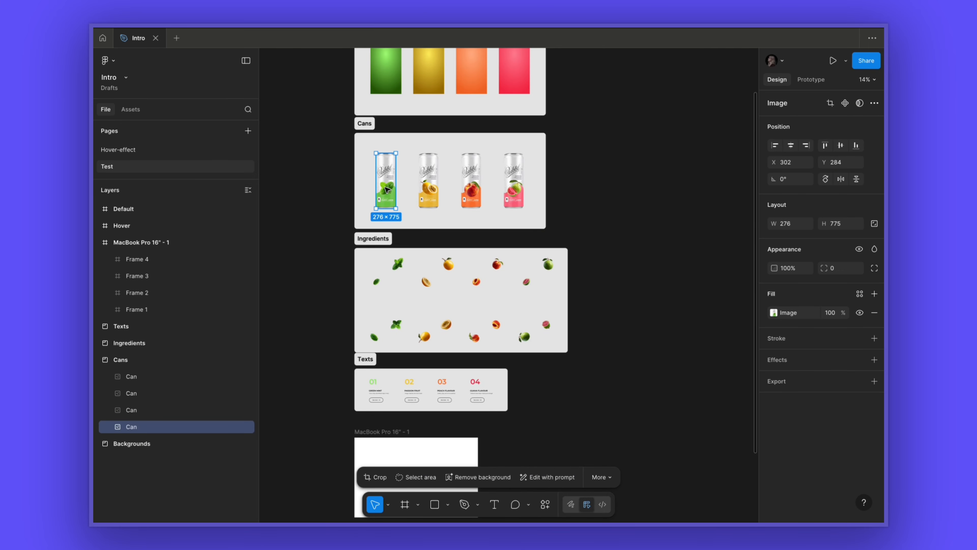
{"action": "scroll", "coordinate": [400, 362], "scroll_direction": "down", "scroll_amount": 2}
{"action": "scroll", "coordinate": [400, 361], "scroll_direction": "down", "scroll_amount": 5}
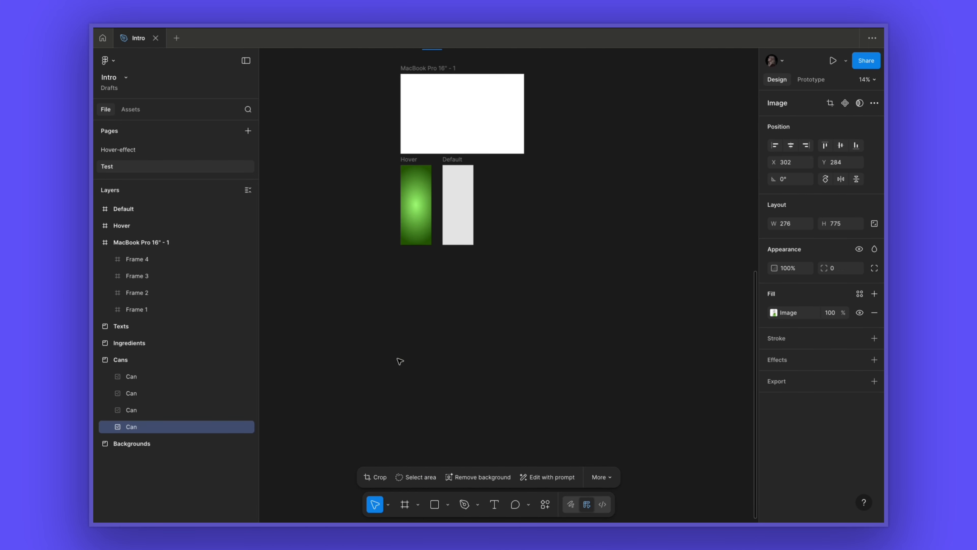
{"action": "scroll", "coordinate": [400, 266], "scroll_direction": "up", "scroll_amount": 3}
{"action": "scroll", "coordinate": [400, 266], "scroll_direction": "up", "scroll_amount": 2}
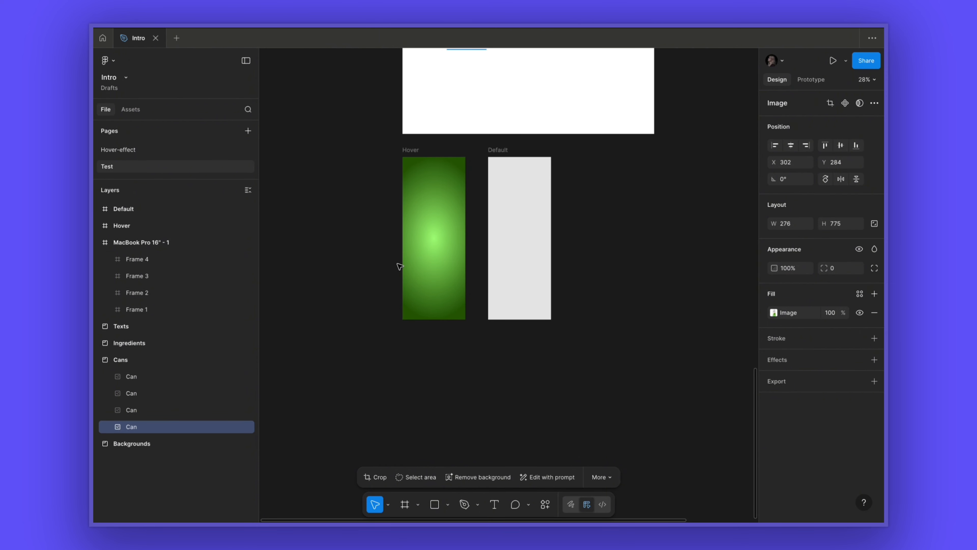
{"action": "left_click", "coordinate": [412, 152]}
{"action": "key", "text": "ctrl+v"}
{"action": "left_click", "coordinate": [393, 225]}
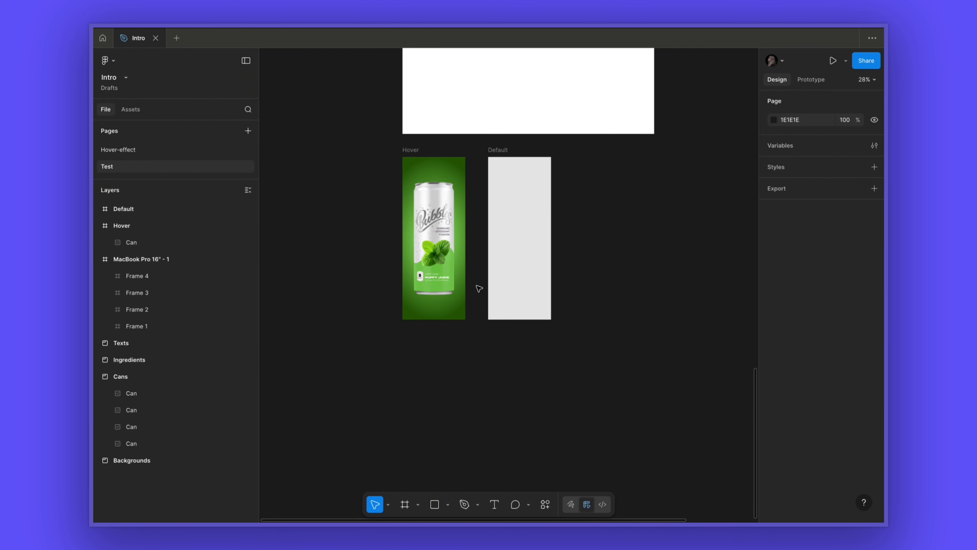
- Draw a square rectangle about 186 × 186 at the Hover frame's top-right corner and fill it with a mint leaves image
{"action": "scroll", "coordinate": [447, 171], "scroll_direction": "up", "scroll_amount": 2}
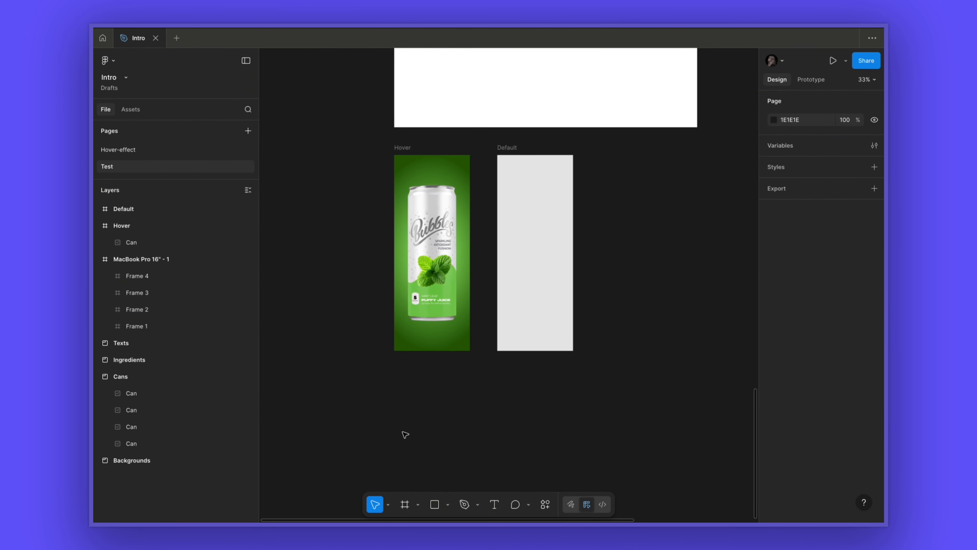
{"action": "left_click", "coordinate": [435, 503]}
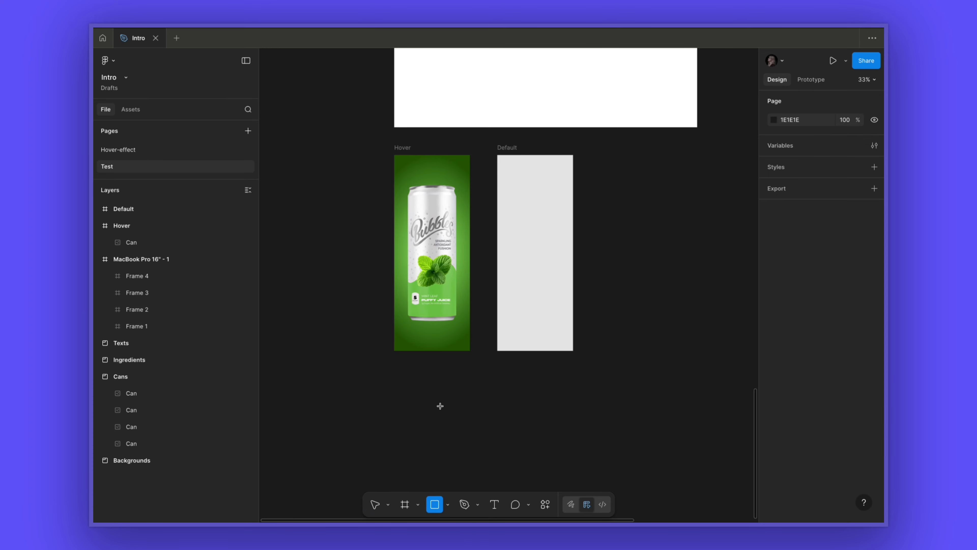
{"action": "left_click_drag", "start_coordinate": [444, 163], "coordinate": [477, 197]}
{"action": "left_click", "coordinate": [773, 346]}
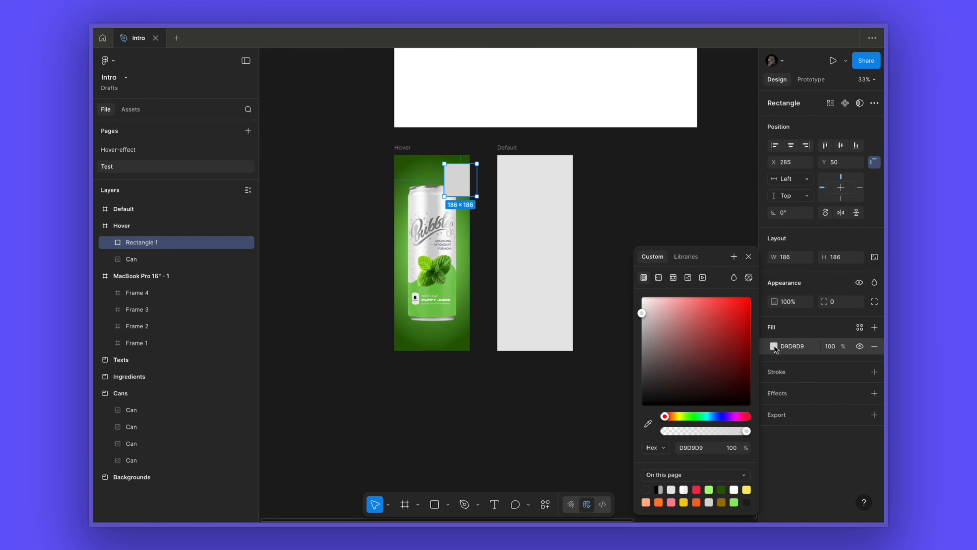
{"action": "left_click", "coordinate": [688, 278]}
{"action": "left_click", "coordinate": [696, 327]}
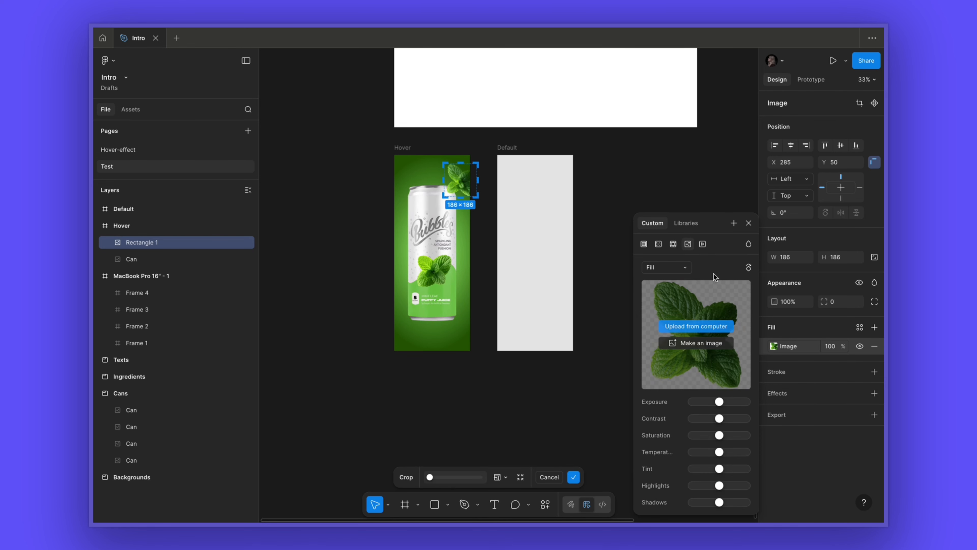
{"action": "left_click", "coordinate": [748, 223]}
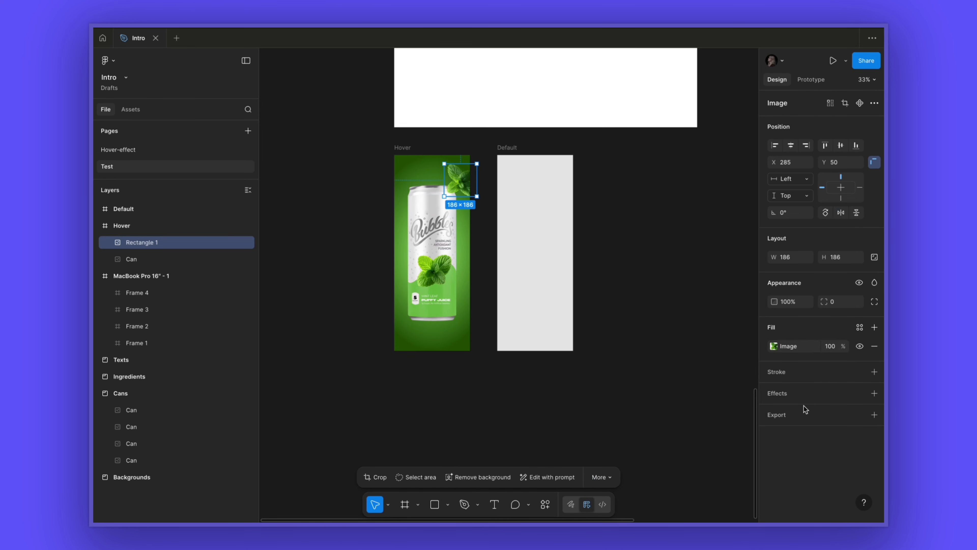
- Add a Layer blur effect to the mint leaves image
{"action": "left_click", "coordinate": [788, 396]}
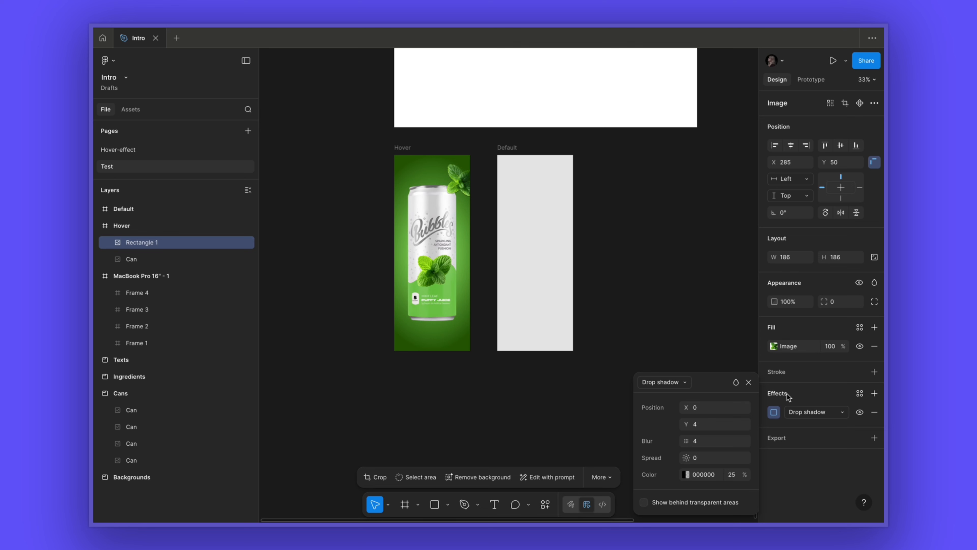
{"action": "left_click", "coordinate": [807, 412]}
{"action": "left_click", "coordinate": [815, 426]}
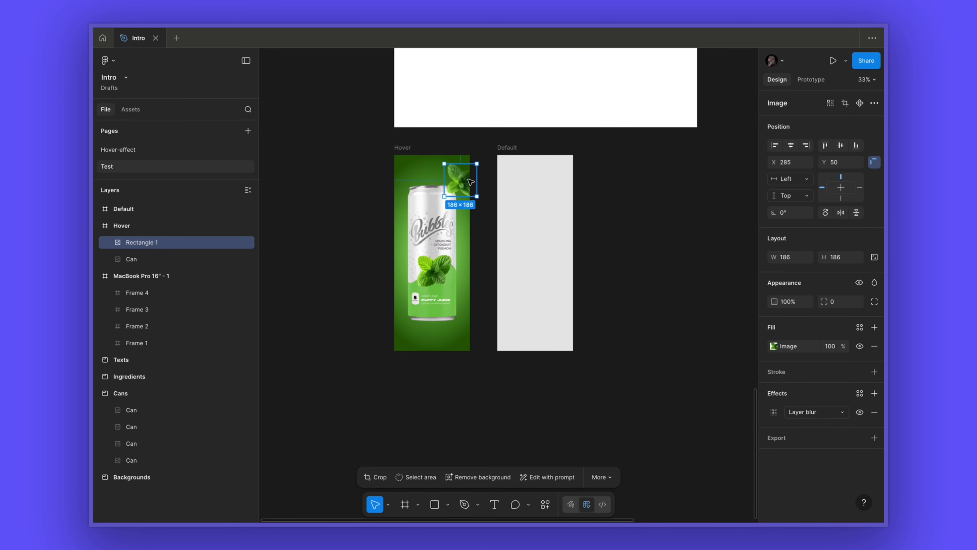
- Duplicate the blurred leaves to the Hover frame's bottom-left corner and replace the copy's image with a single mint leaf
{"action": "key", "text": "super+d"}
{"action": "left_click_drag", "start_coordinate": [468, 183], "coordinate": [409, 346]}
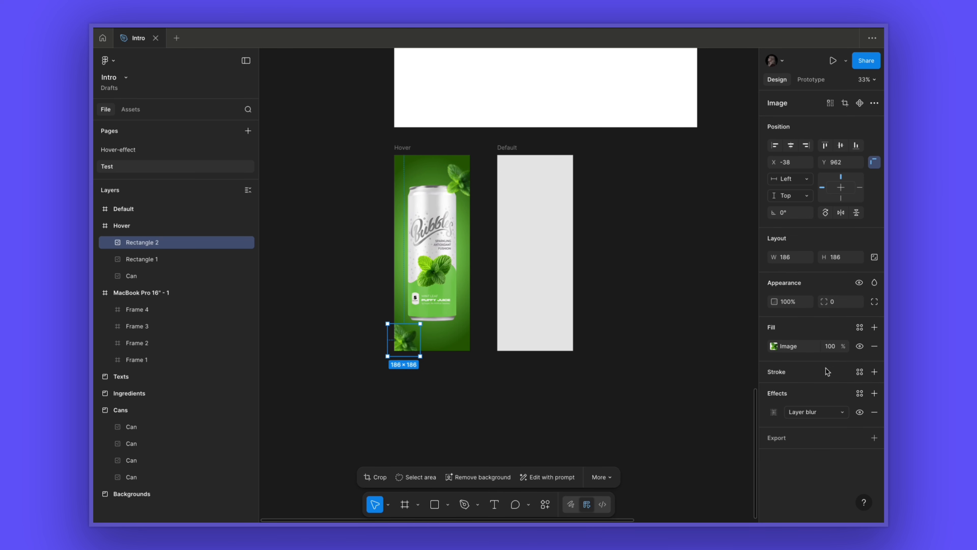
{"action": "left_click", "coordinate": [774, 346]}
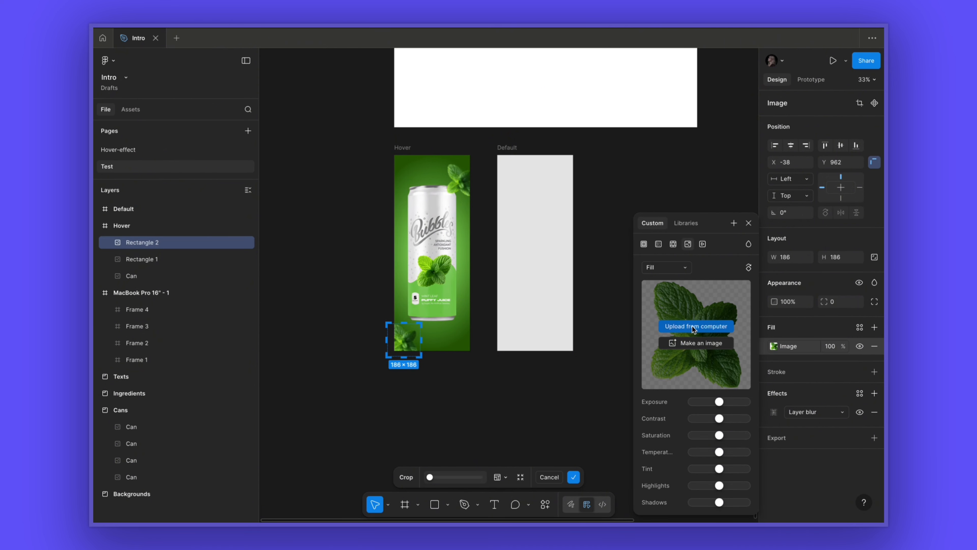
{"action": "left_click", "coordinate": [690, 327]}
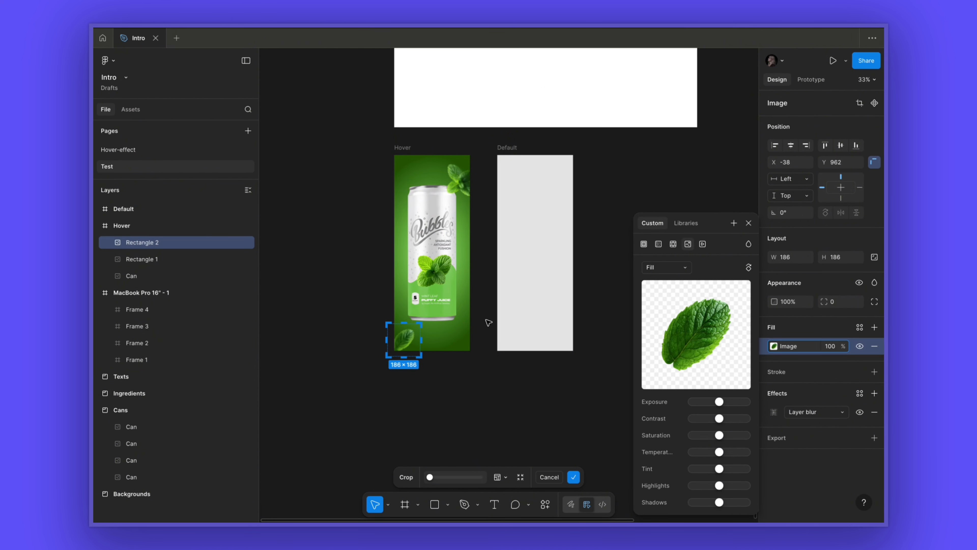
{"action": "left_click", "coordinate": [444, 375]}
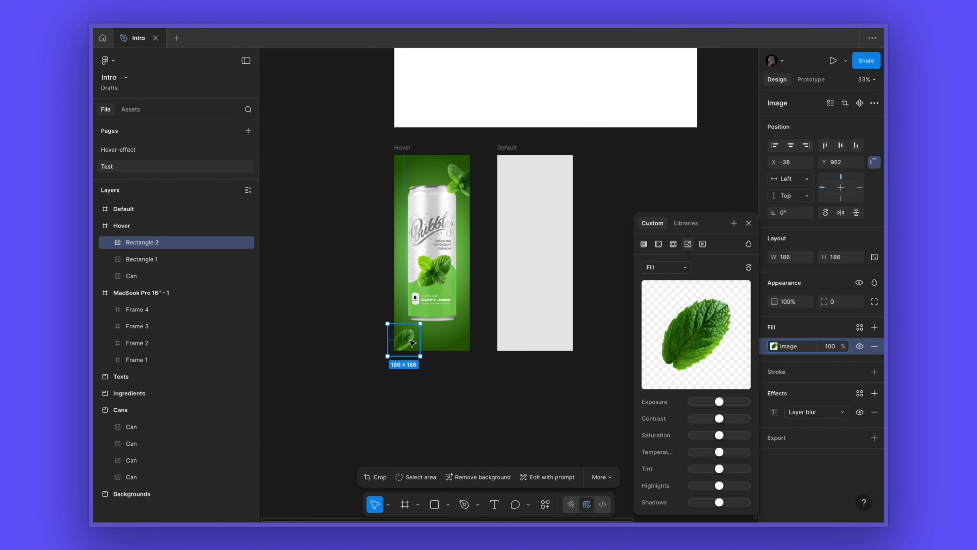
- Duplicate the single leaf onto the can's upper-left edge at about 142 × 142 and remove its blur effect
{"action": "left_click_drag", "start_coordinate": [413, 342], "coordinate": [409, 225]}
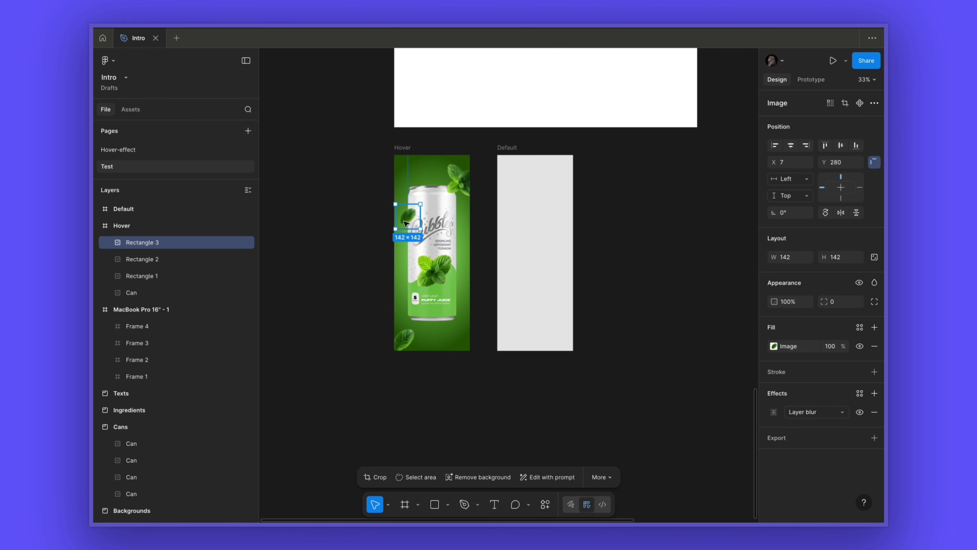
{"action": "left_click", "coordinate": [875, 412]}
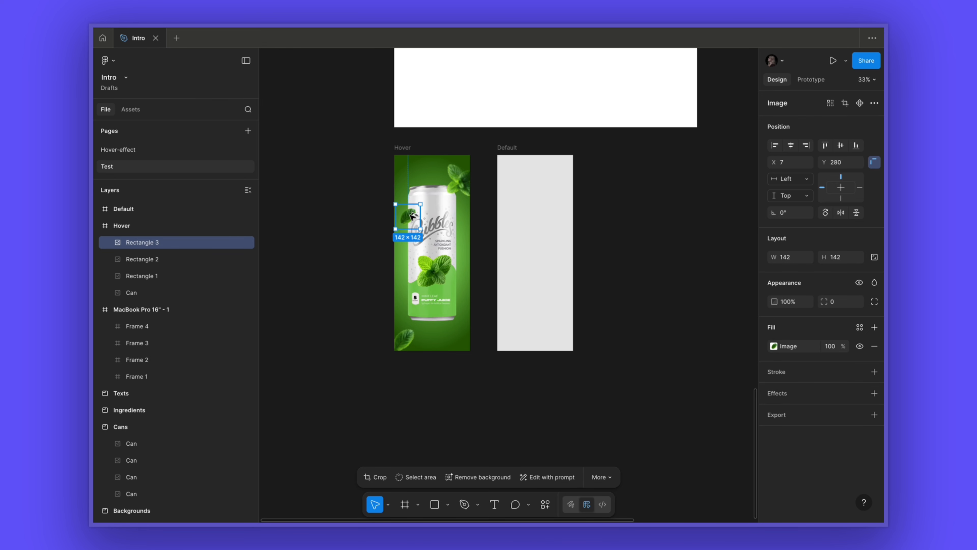
- Duplicate the unblurred leaf to the can's lower-right side and rotate it 90°
{"action": "left_click_drag", "start_coordinate": [413, 216], "coordinate": [462, 300]}
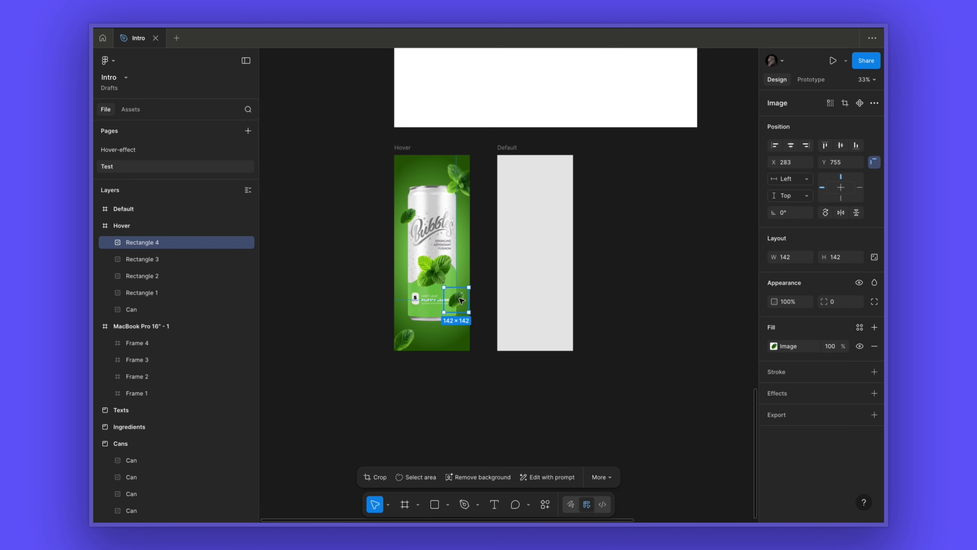
{"action": "left_click", "coordinate": [773, 347]}
{"action": "left_click", "coordinate": [749, 220]}
{"action": "left_click", "coordinate": [797, 212]}
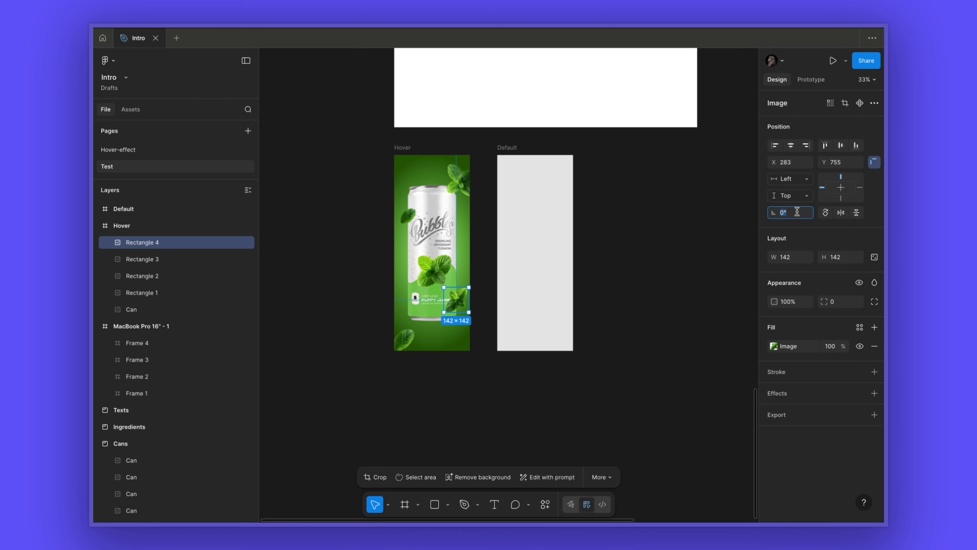
{"action": "type", "text": "90"}
{"action": "key", "text": "Return"}
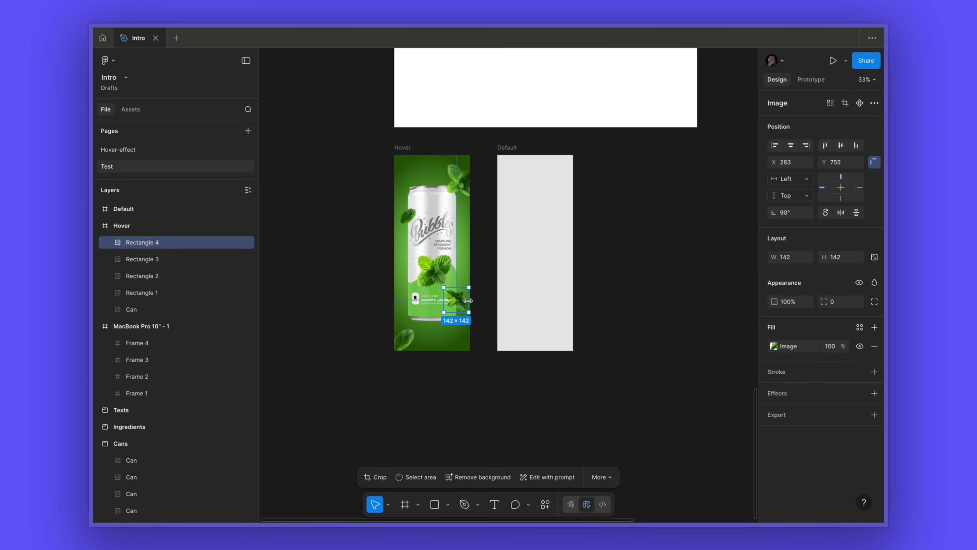
- Nudge the leaves in the Hover frame into their final positions
{"action": "left_click_drag", "start_coordinate": [463, 304], "coordinate": [389, 317]}
{"action": "left_click", "coordinate": [409, 337]}
{"action": "left_click_drag", "start_coordinate": [404, 340], "coordinate": [404, 344]}
- Select the four leaf layers in the Hover frame and rename them Ingredient
{"action": "left_click", "coordinate": [142, 243]}
{"action": "left_click", "coordinate": [142, 292], "text": "shift"}
{"action": "key", "text": "super+r"}
{"action": "type", "text": "Ingredient"}
{"action": "left_click", "coordinate": [597, 352]}
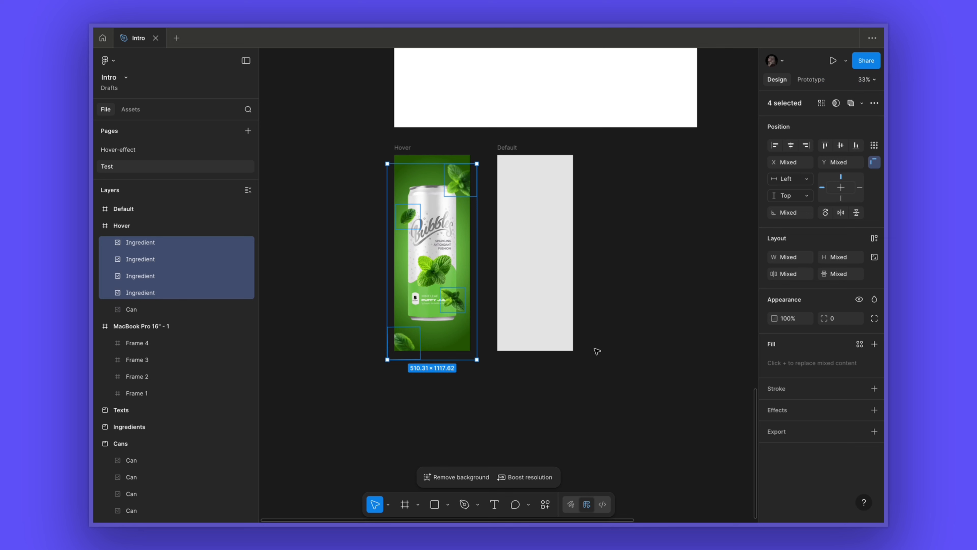
{"action": "left_click", "coordinate": [631, 294]}
- Change the Default frame's fill to white FFFFFF
{"action": "scroll", "coordinate": [630, 293], "scroll_direction": "right", "scroll_amount": 4}
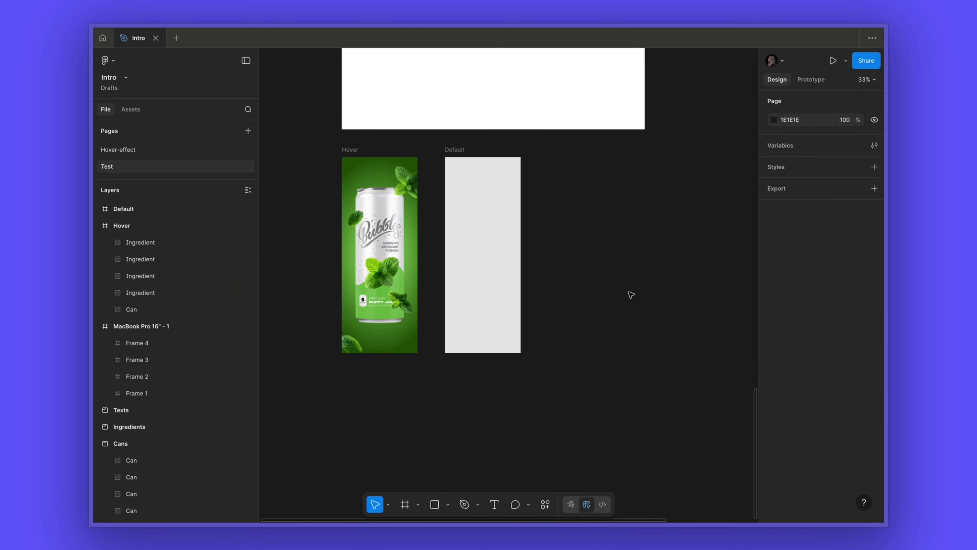
{"action": "left_click", "coordinate": [483, 265]}
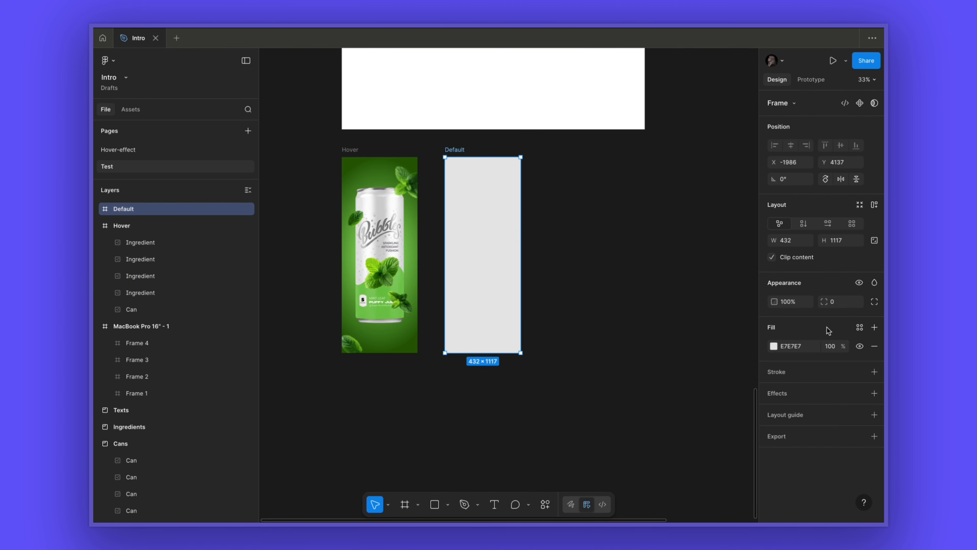
{"action": "left_click", "coordinate": [775, 347]}
{"action": "left_click_drag", "start_coordinate": [660, 324], "coordinate": [606, 283]}
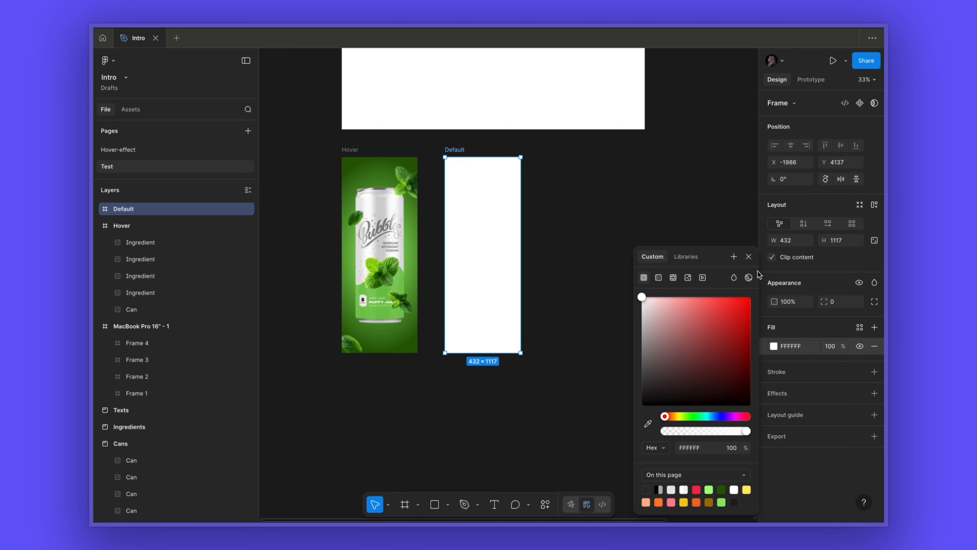
{"action": "left_click", "coordinate": [749, 257]}
{"action": "left_click", "coordinate": [556, 257]}
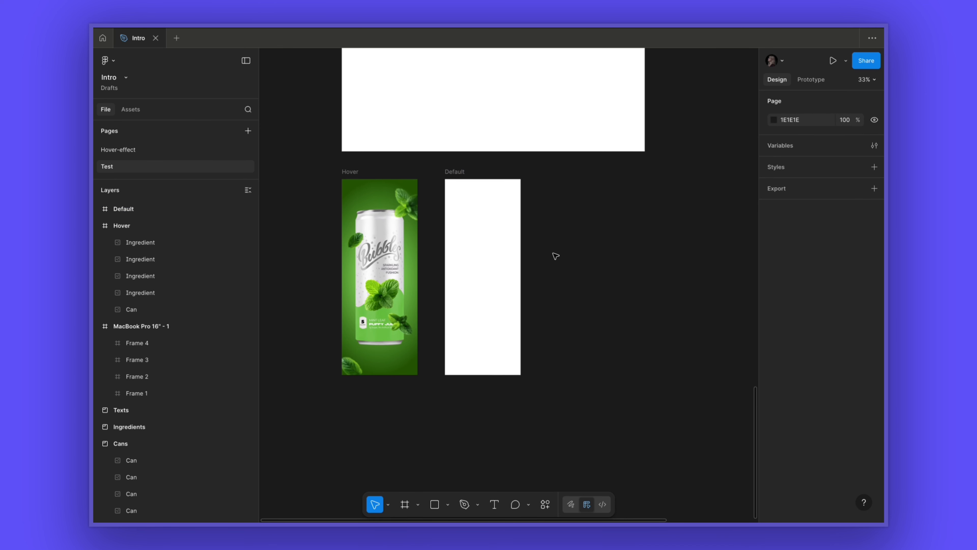
- Copy the Green Mint text block into the Default frame and center it vertically
{"action": "scroll", "coordinate": [554, 254], "scroll_direction": "up", "scroll_amount": 10}
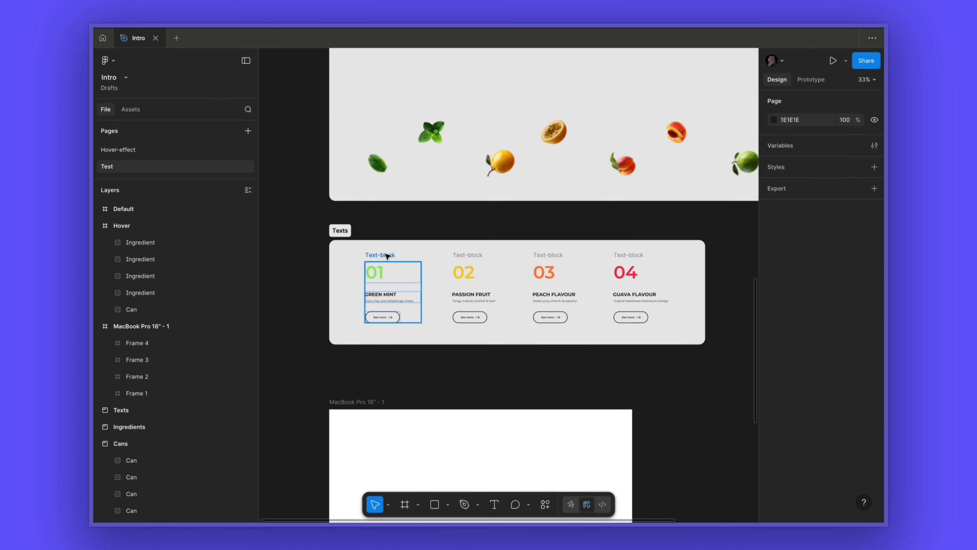
{"action": "left_click", "coordinate": [393, 265]}
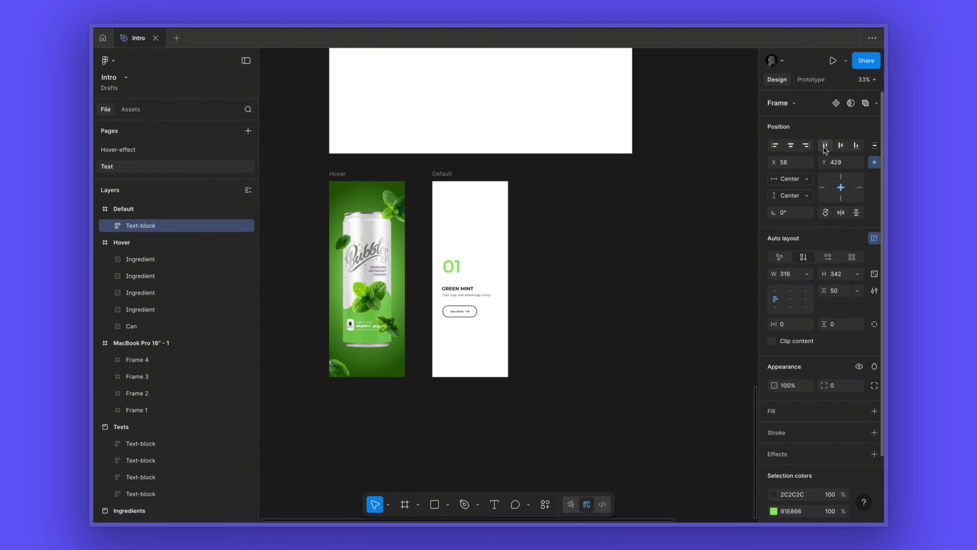
{"action": "left_click", "coordinate": [841, 145]}
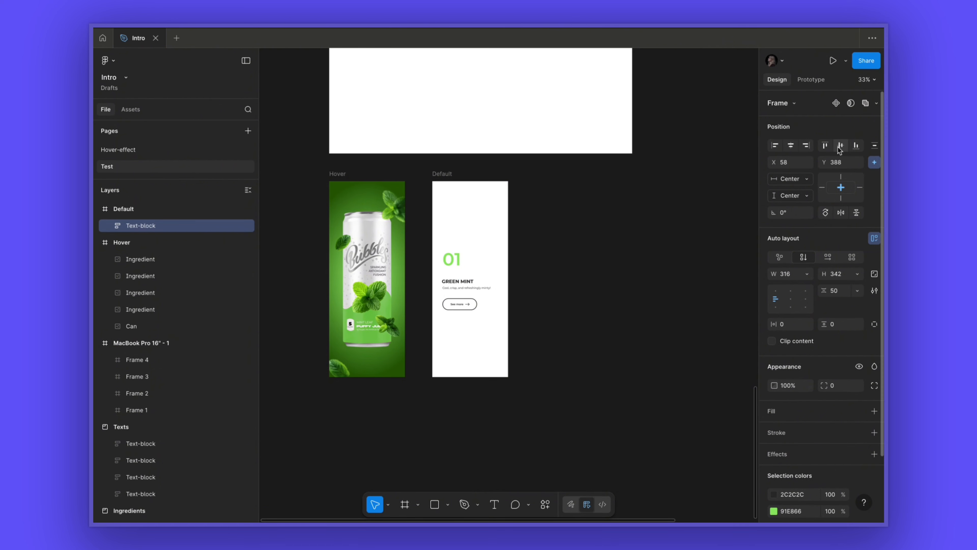
- Inspect the text block's nested layers: number, heading, description and the button group
{"action": "scroll", "coordinate": [408, 341], "scroll_direction": "up", "scroll_amount": 5}
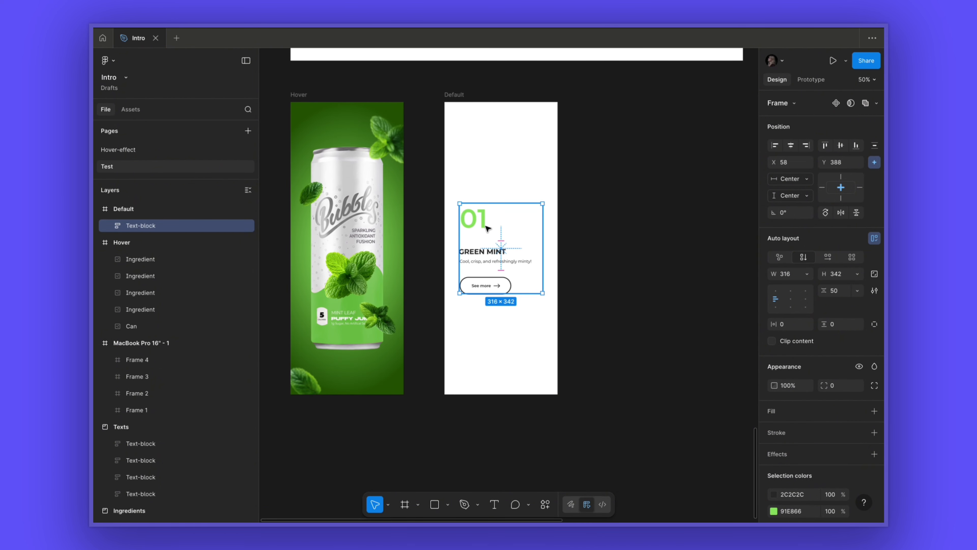
{"action": "double_click", "coordinate": [486, 227]}
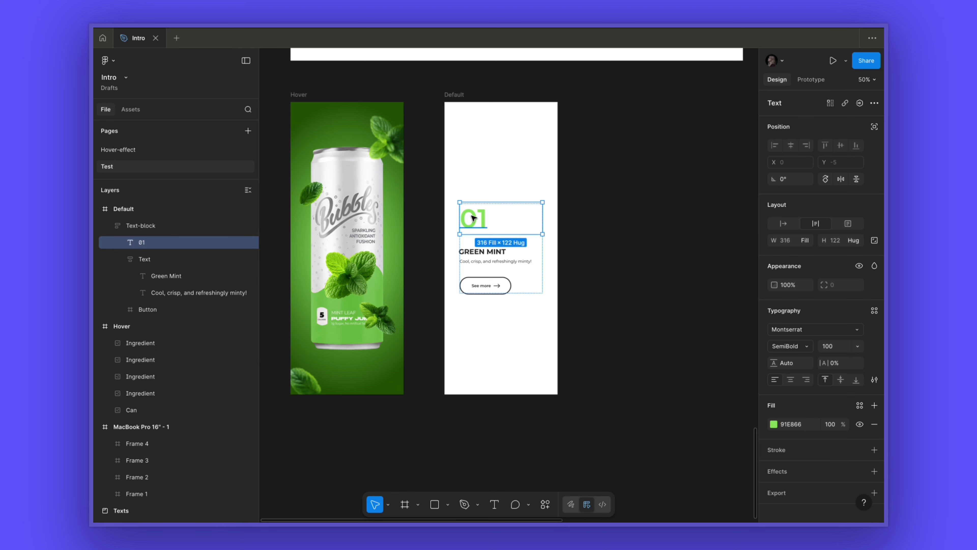
{"action": "left_click", "coordinate": [151, 259]}
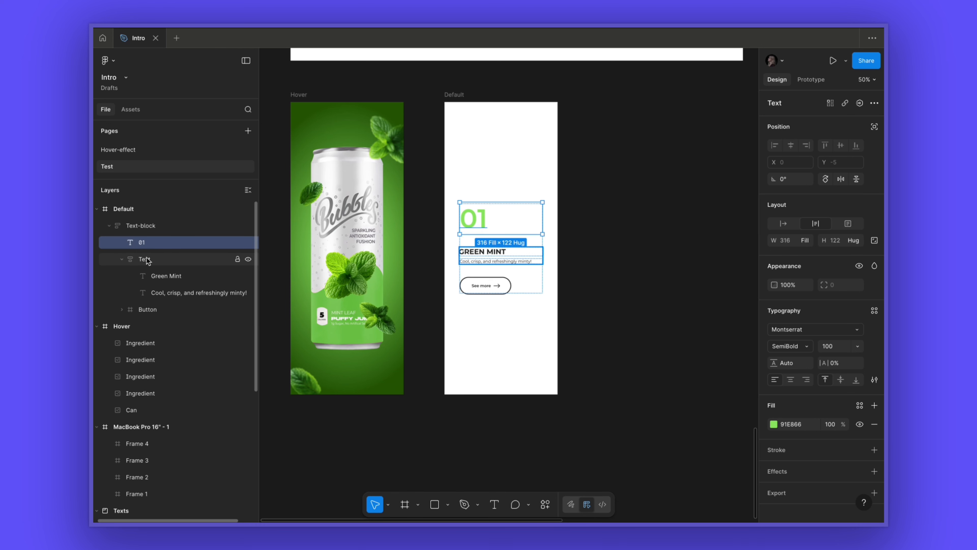
{"action": "left_click", "coordinate": [160, 275]}
{"action": "left_click", "coordinate": [161, 293]}
{"action": "left_click", "coordinate": [158, 276]}
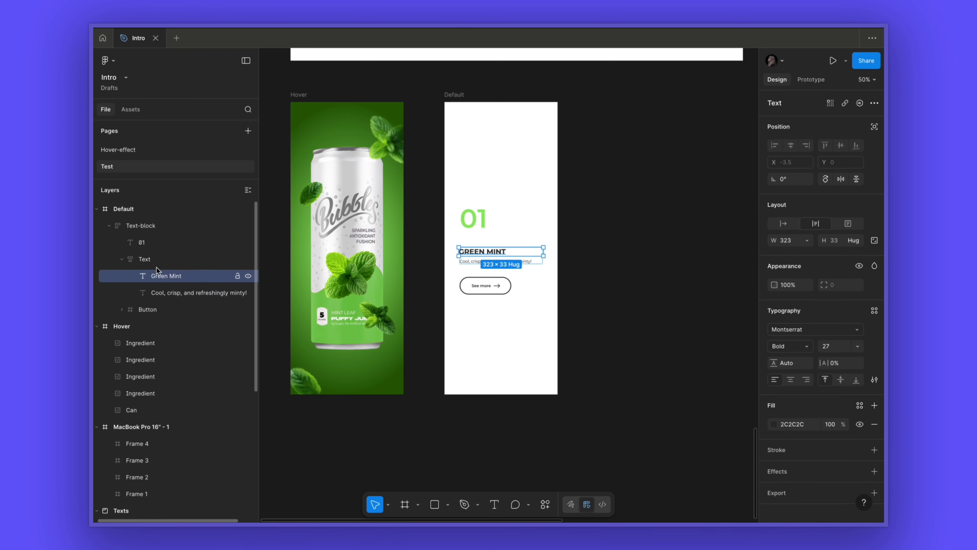
{"action": "left_click", "coordinate": [153, 262]}
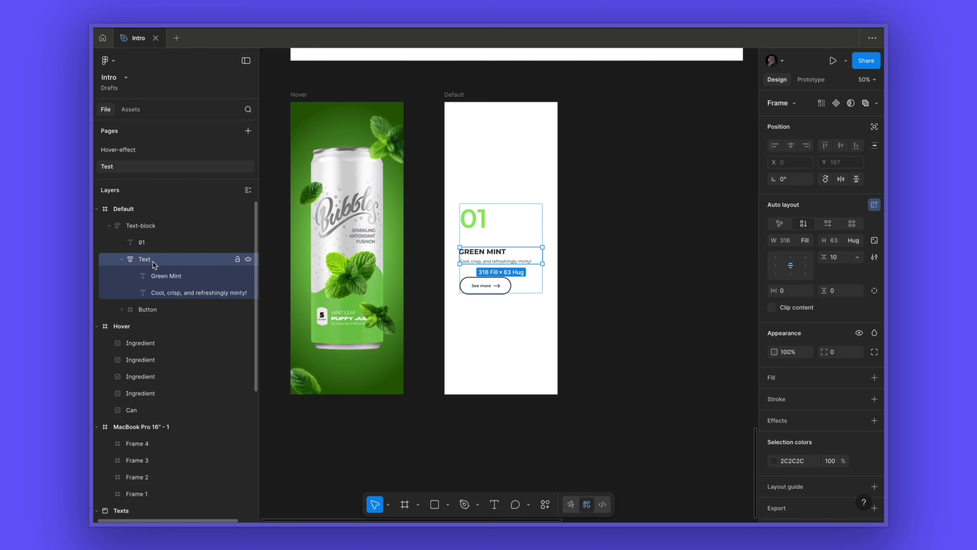
{"action": "left_click", "coordinate": [143, 309]}
{"action": "left_click", "coordinate": [122, 310]}
{"action": "left_click", "coordinate": [162, 327]}
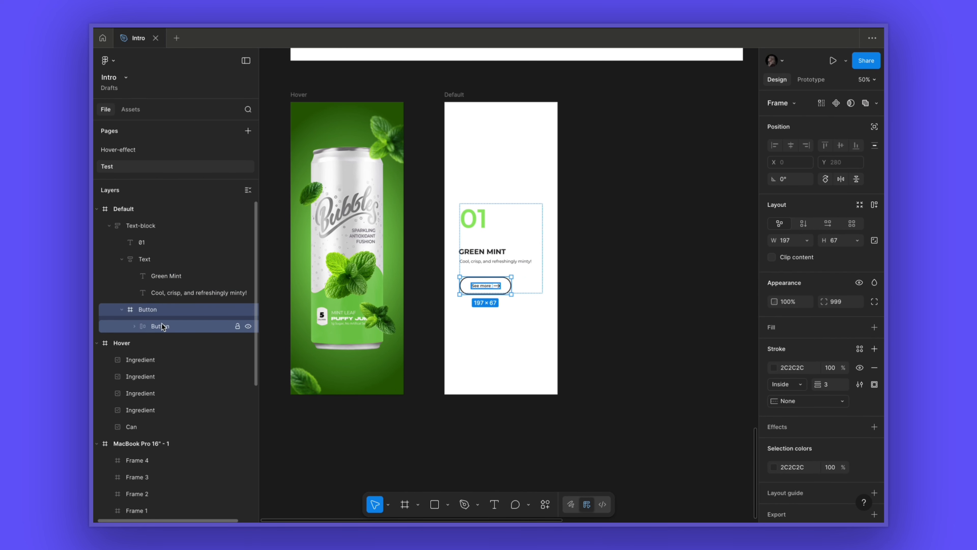
{"action": "left_click", "coordinate": [159, 326]}
{"action": "left_click", "coordinate": [135, 326]}
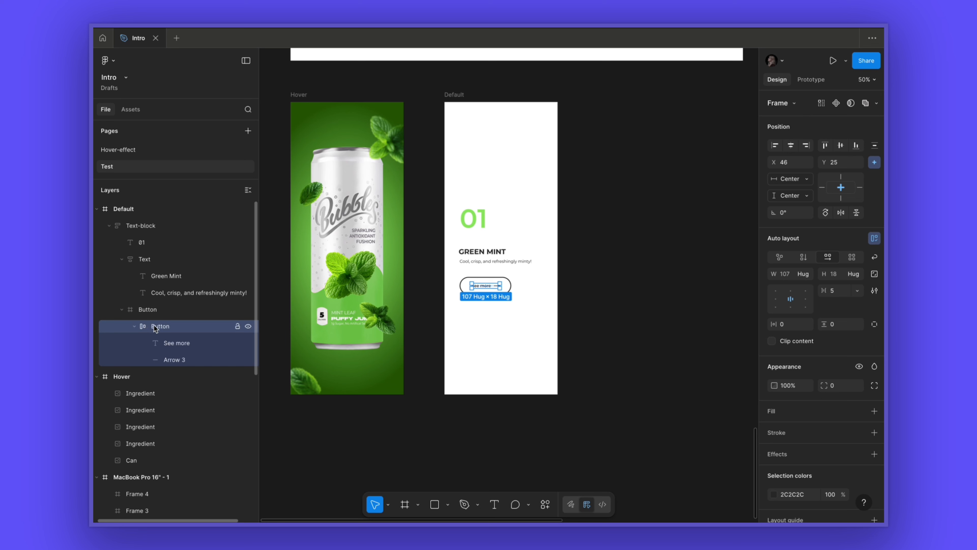
- Collapse the expanded layer groups and select the Default frame
{"action": "left_click", "coordinate": [108, 226]}
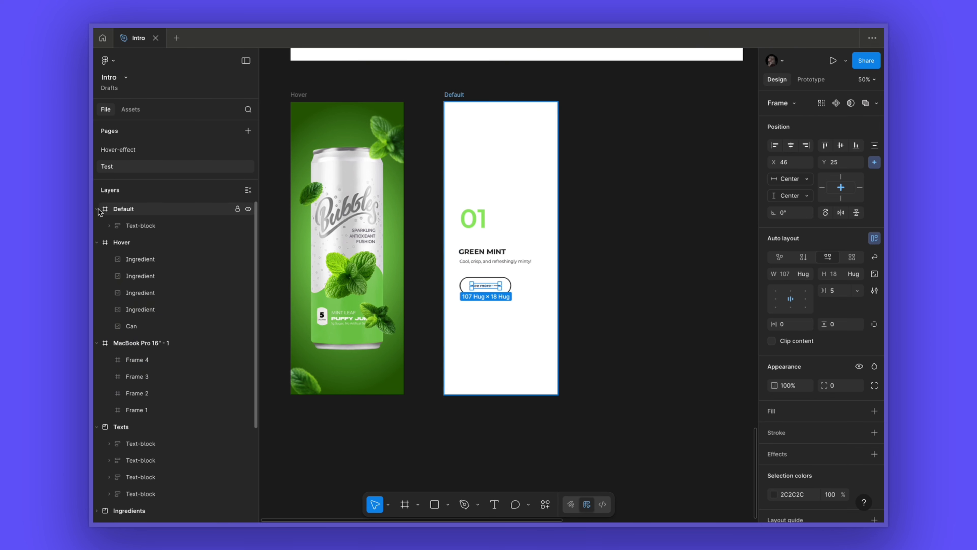
{"action": "left_click", "coordinate": [96, 209]}
{"action": "left_click", "coordinate": [97, 226]}
{"action": "left_click", "coordinate": [96, 242]}
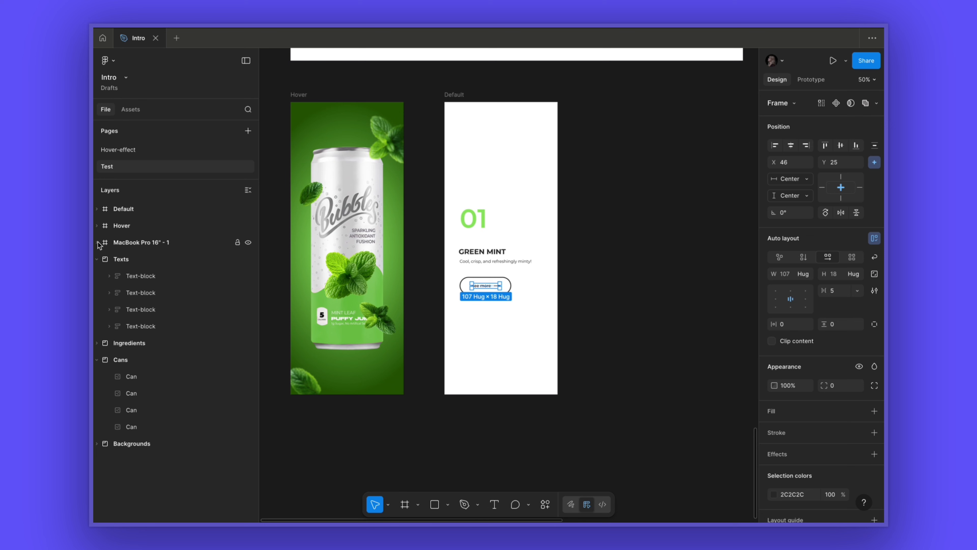
{"action": "left_click", "coordinate": [96, 259]}
{"action": "left_click", "coordinate": [97, 292]}
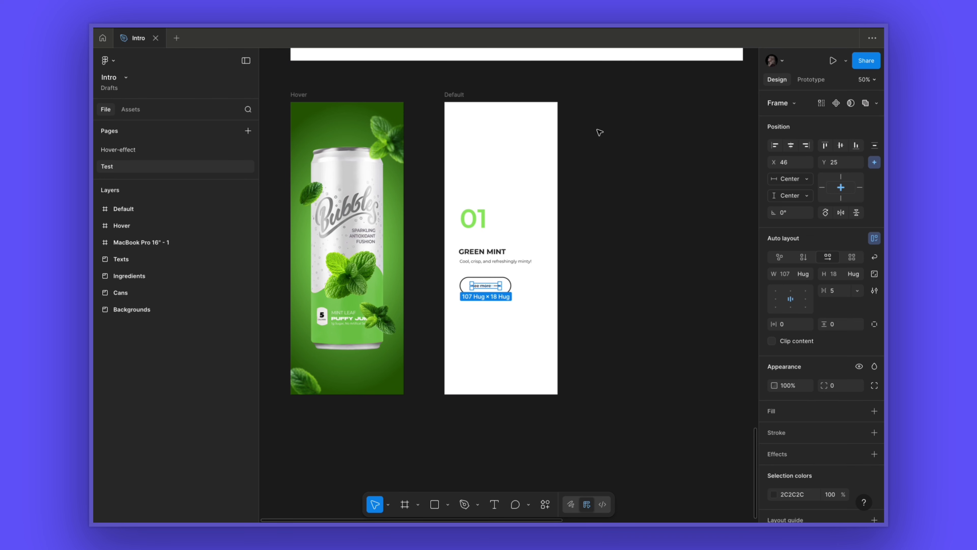
{"action": "left_click", "coordinate": [632, 193]}
{"action": "scroll", "coordinate": [632, 193], "scroll_direction": "down", "scroll_amount": 5}
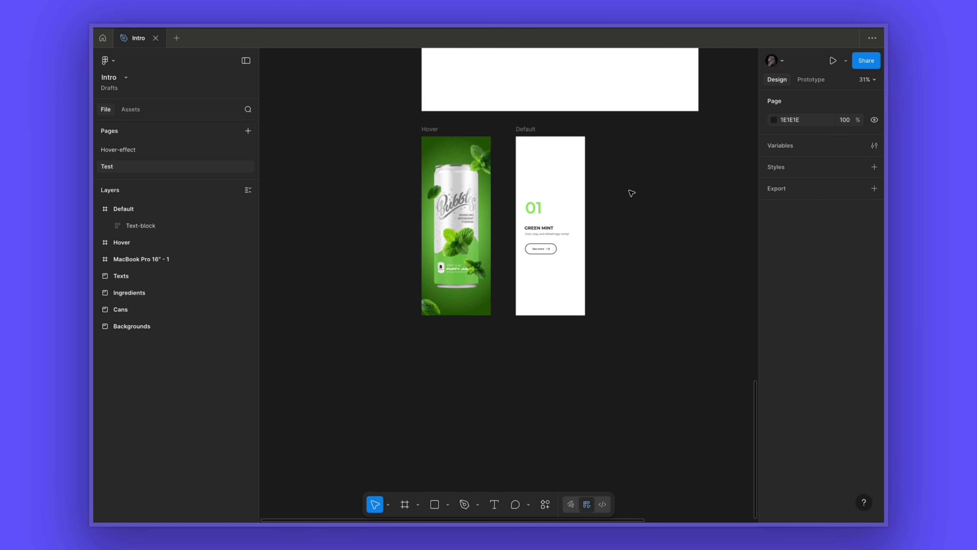
{"action": "left_click", "coordinate": [540, 133]}
{"action": "left_click", "coordinate": [540, 133]}
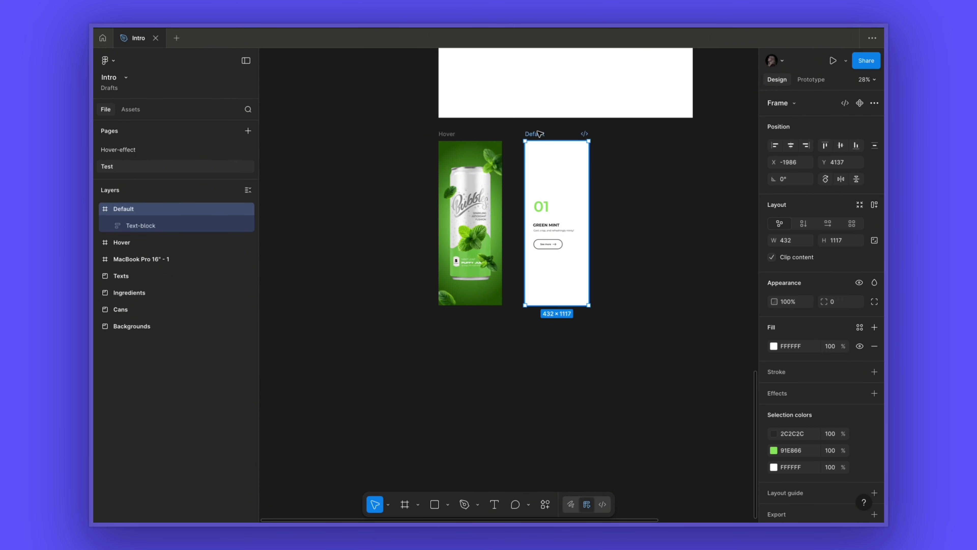
- Move the Default card frame so it sits directly beside the Hover frame
{"action": "left_click_drag", "start_coordinate": [538, 134], "coordinate": [515, 134]}
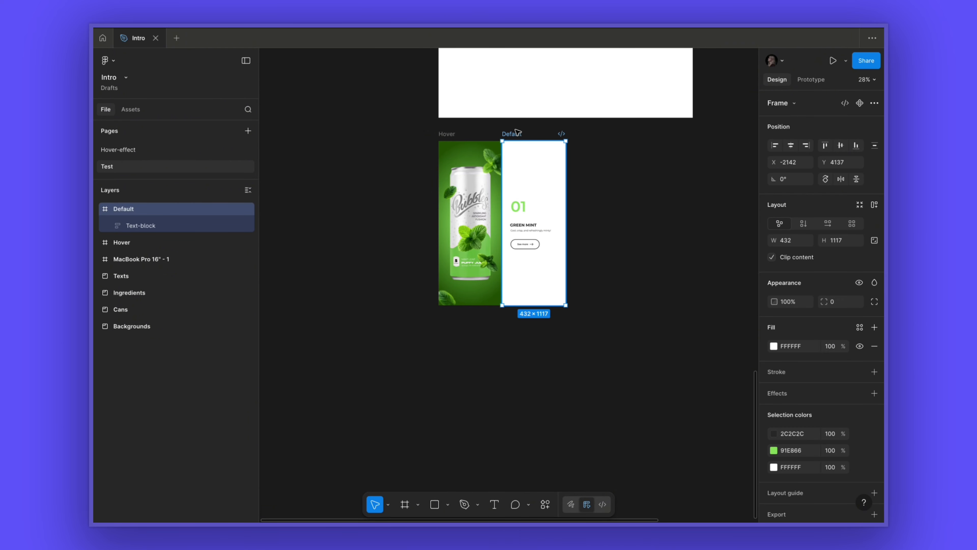
{"action": "left_click", "coordinate": [606, 135]}
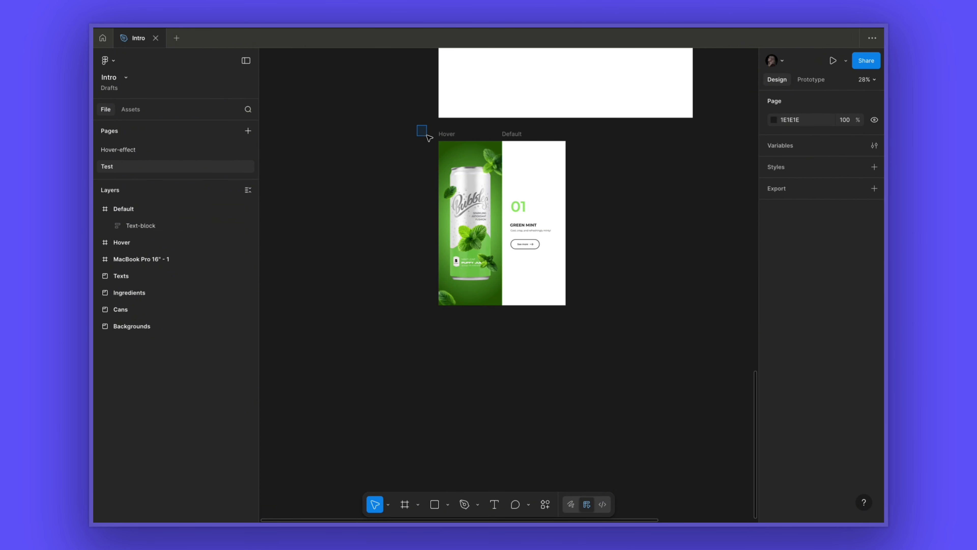
- Select both card frames and center-align them so they overlap in the same position
{"action": "left_click_drag", "start_coordinate": [421, 130], "coordinate": [592, 347]}
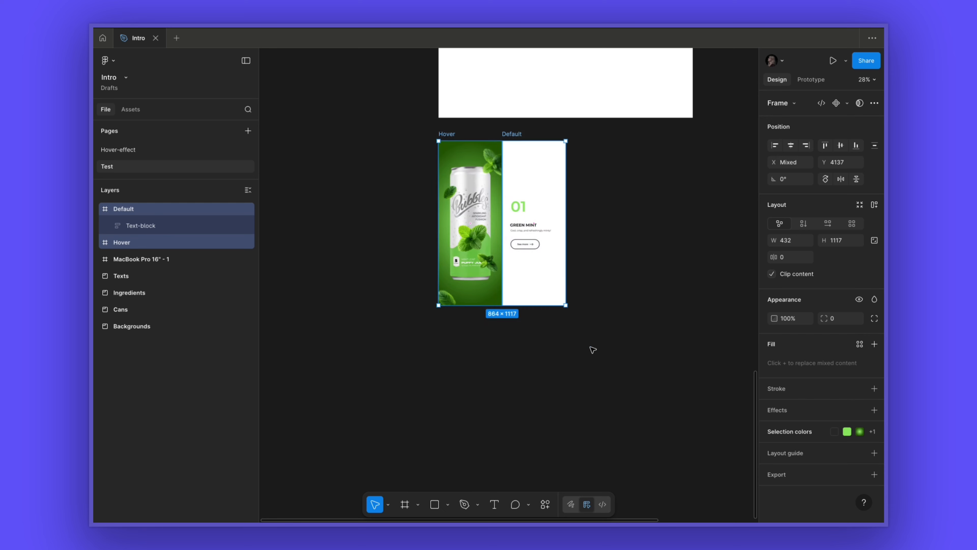
{"action": "left_click", "coordinate": [791, 146]}
{"action": "scroll", "coordinate": [564, 224], "scroll_direction": "up", "scroll_amount": 3}
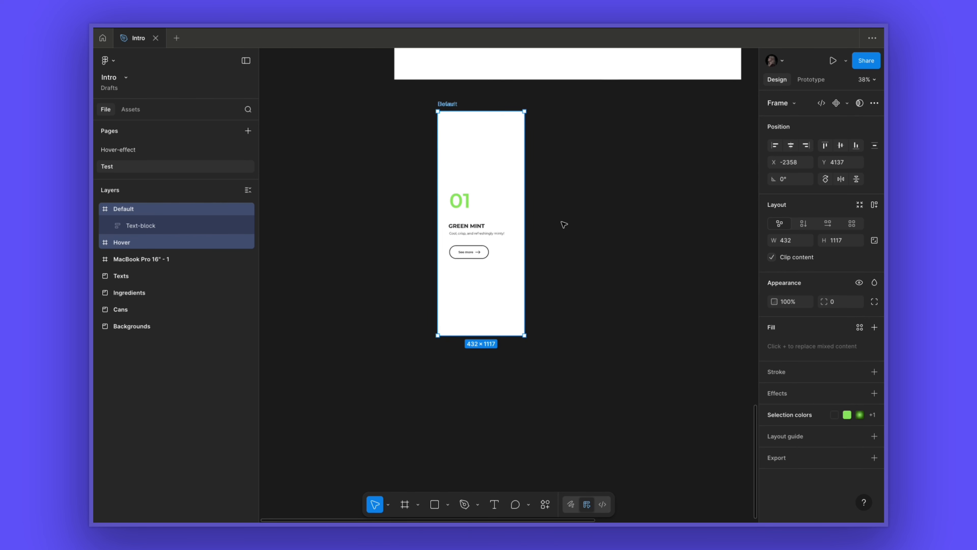
- Wrap the overlapping frames in a new frame and rename it Default
{"action": "right_click", "coordinate": [510, 175]}
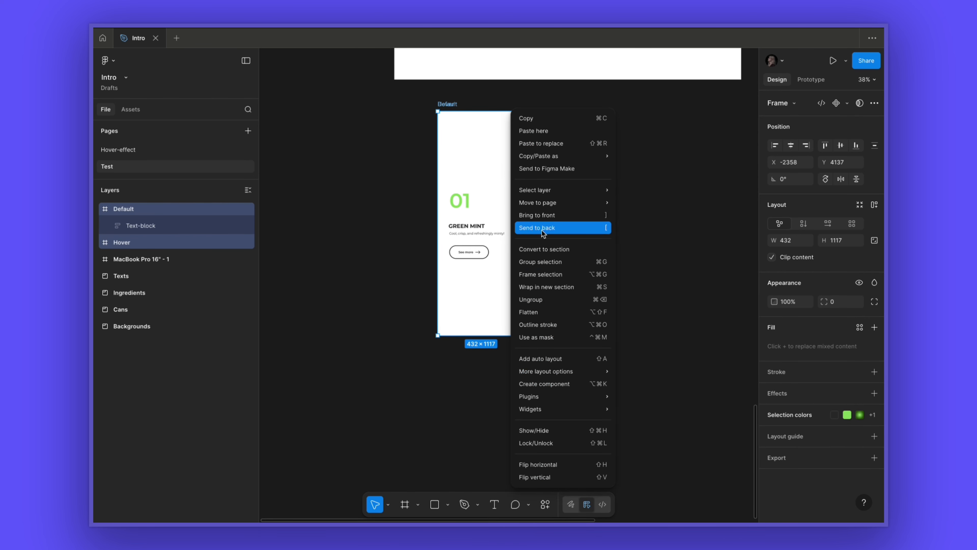
{"action": "left_click", "coordinate": [553, 272]}
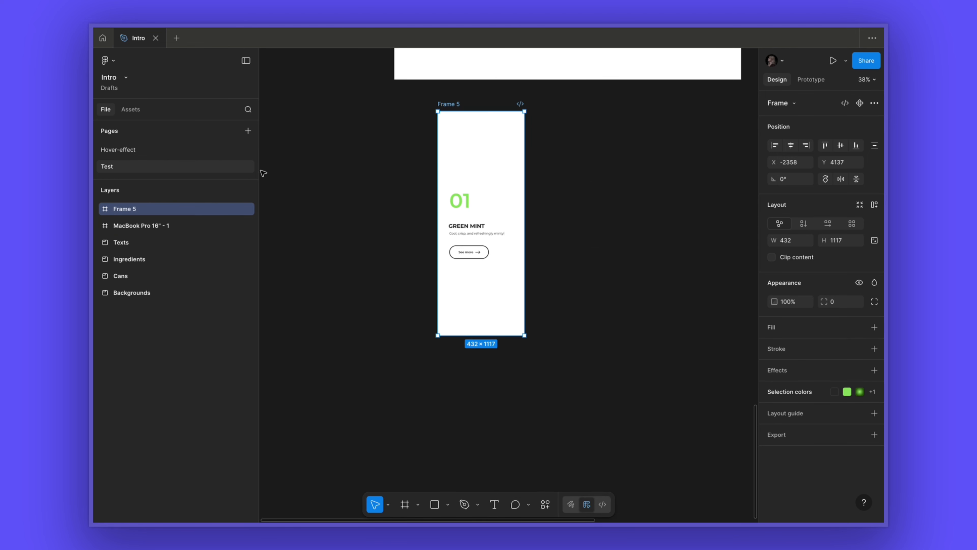
{"action": "double_click", "coordinate": [125, 209]}
{"action": "type", "text": "Default"}
{"action": "left_click", "coordinate": [346, 154]}
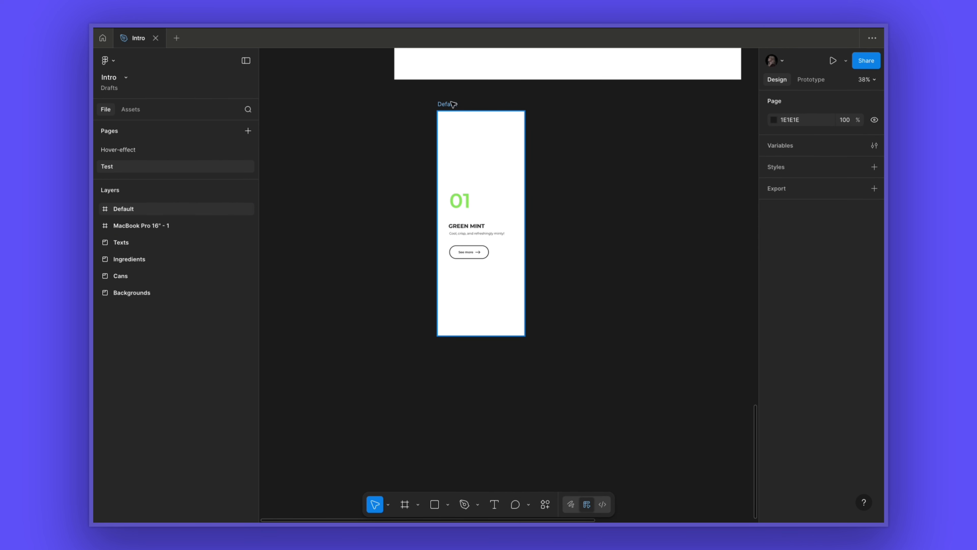
- Duplicate the Default wrapper frame beside it and rename the copy Hover
{"action": "left_click_drag", "start_coordinate": [455, 105], "coordinate": [534, 105]}
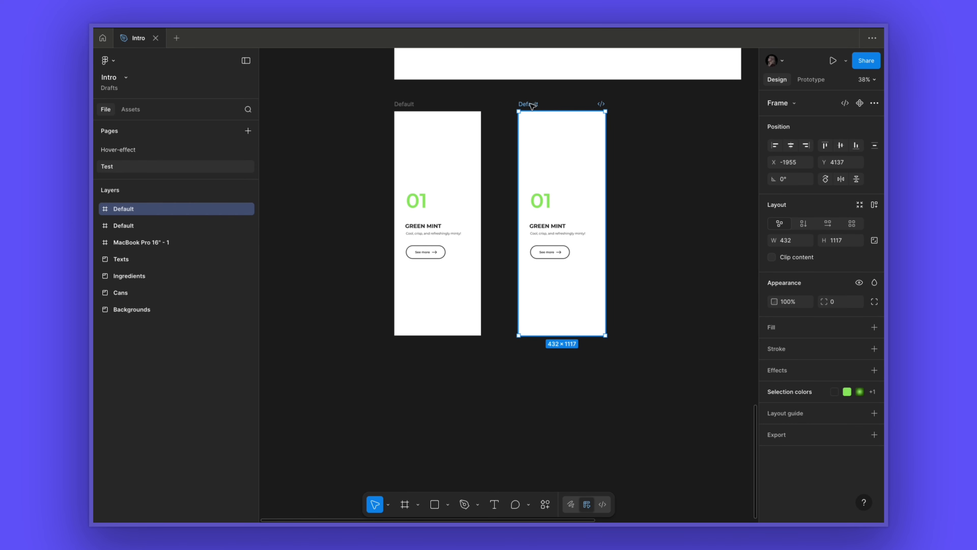
{"action": "double_click", "coordinate": [531, 104]}
{"action": "type", "text": "Hover"}
{"action": "left_click", "coordinate": [688, 148]}
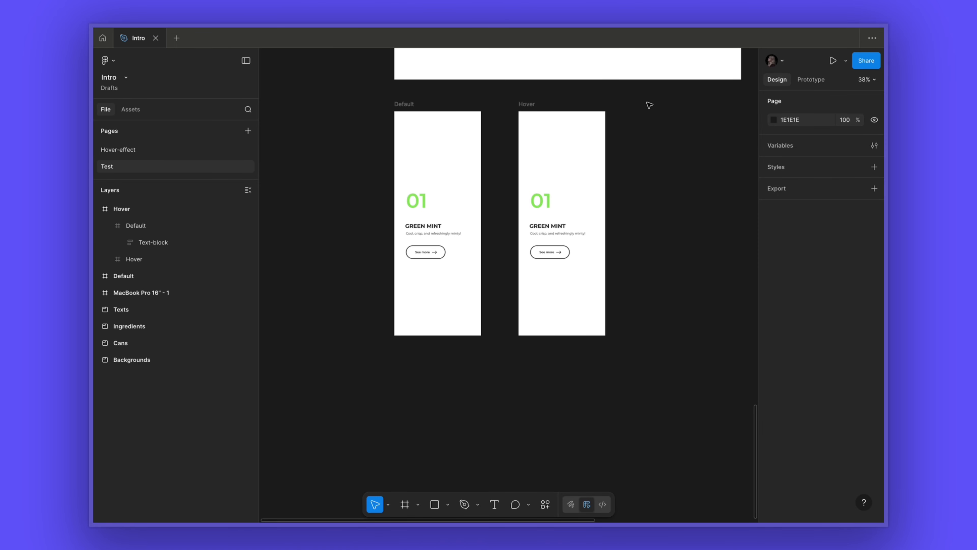
- Move both wrapper frames lower on the canvas
{"action": "left_click_drag", "start_coordinate": [650, 105], "coordinate": [340, 372]}
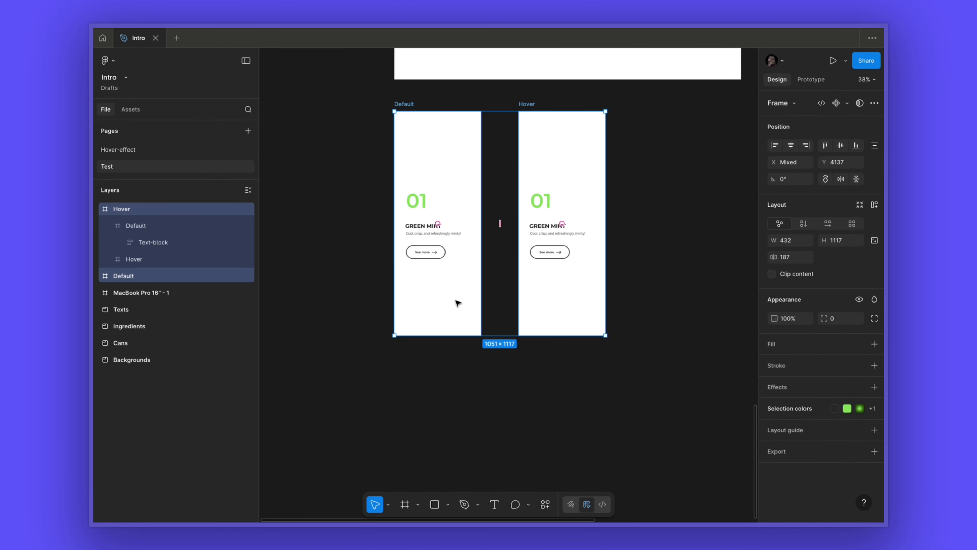
{"action": "left_click_drag", "start_coordinate": [458, 303], "coordinate": [452, 424]}
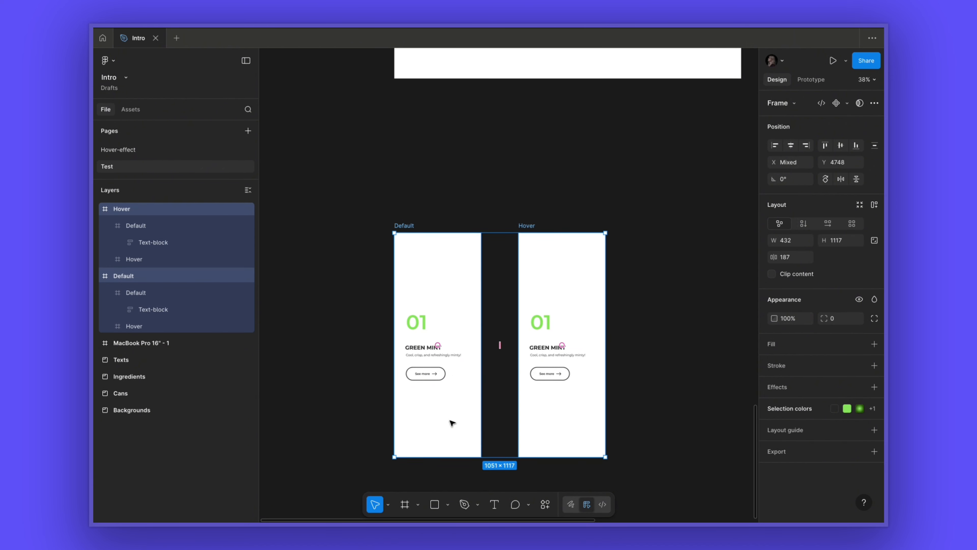
{"action": "scroll", "coordinate": [452, 423], "scroll_direction": "down", "scroll_amount": 3}
- Inside the Hover wrapper, move the text block up above the top edge of the card
{"action": "left_click", "coordinate": [521, 259]}
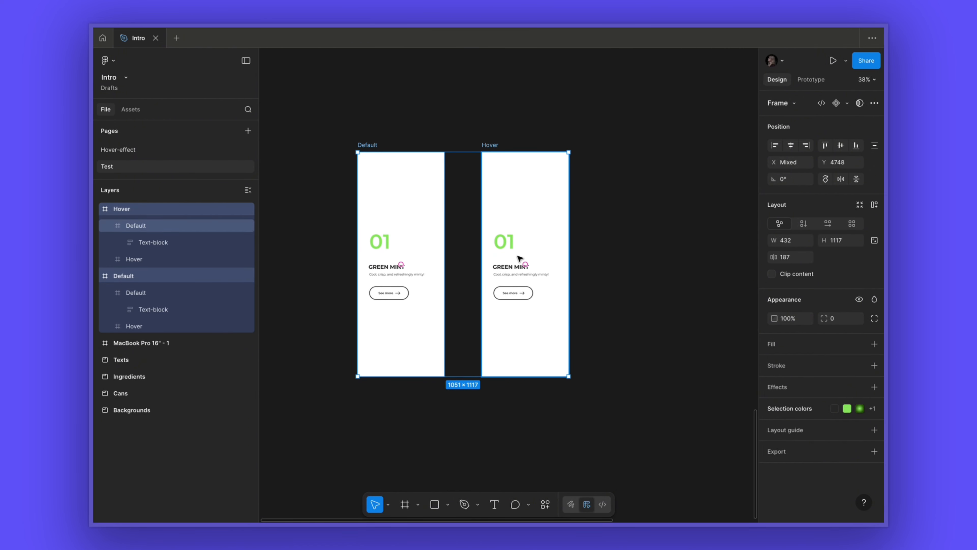
{"action": "left_click", "coordinate": [507, 263]}
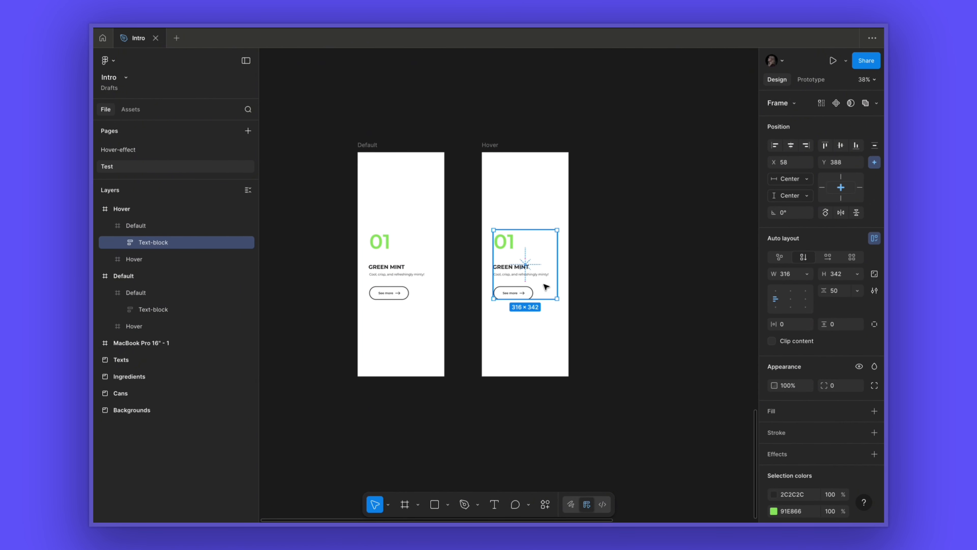
{"action": "left_click_drag", "start_coordinate": [542, 288], "coordinate": [543, 178]}
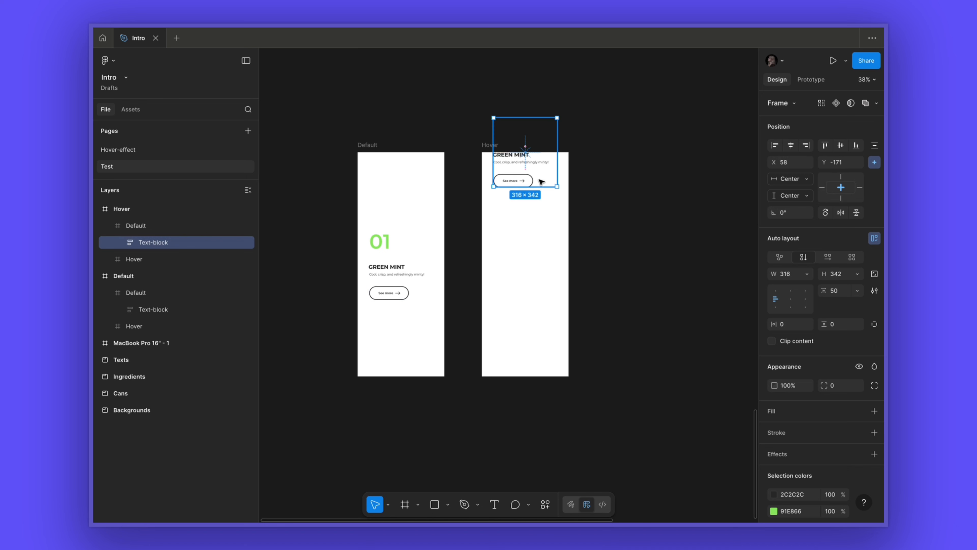
{"action": "mouse_move", "coordinate": [536, 123]}
{"action": "left_mouse_down"}
{"action": "mouse_move", "coordinate": [534, 88]}
{"action": "mouse_move", "coordinate": [529, 114]}
{"action": "left_mouse_up"}
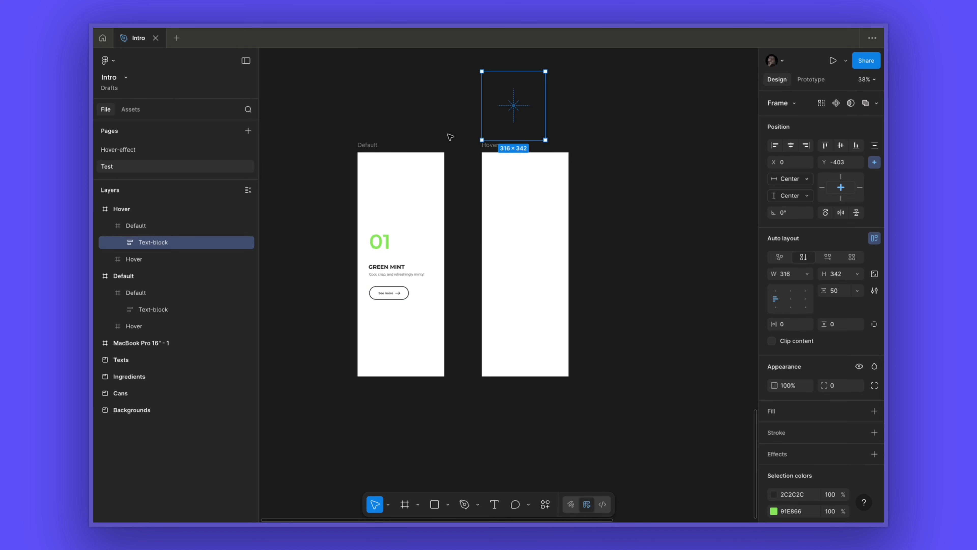
- In the Hover wrapper, shrink the inner Default frame's height to 1 to reveal the can card beneath
{"action": "left_click", "coordinate": [524, 247]}
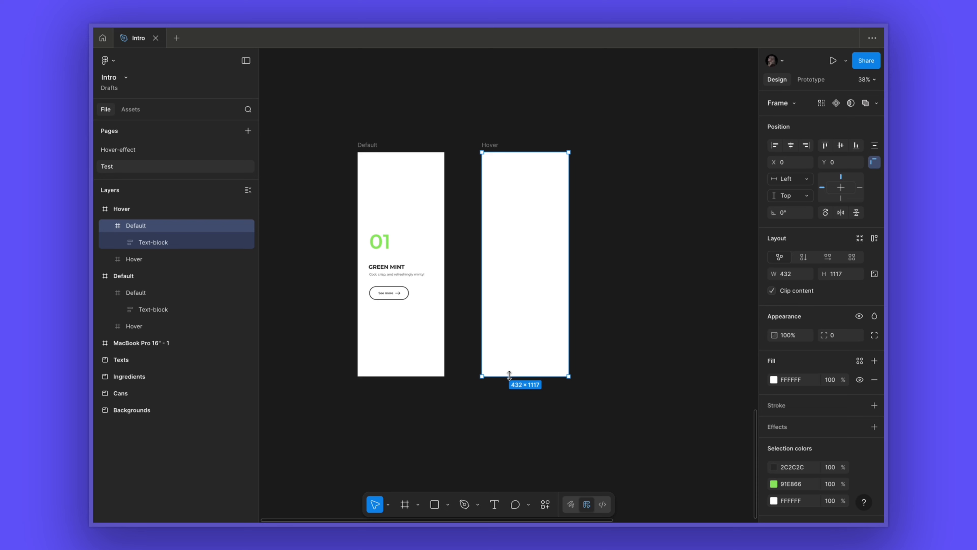
{"action": "left_click_drag", "start_coordinate": [509, 376], "coordinate": [522, 152]}
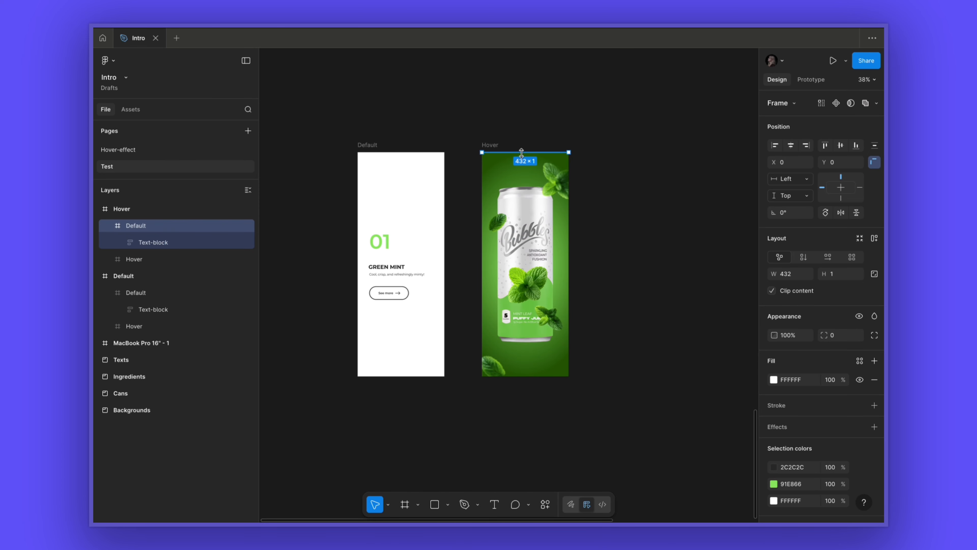
{"action": "left_click", "coordinate": [631, 190]}
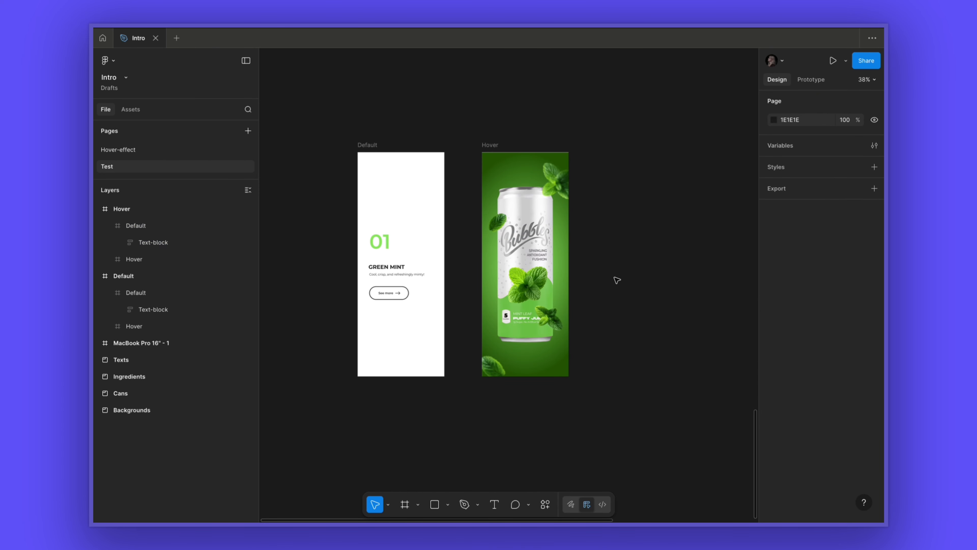
- In the Default wrapper, hide the inner Default frame and move the can up mostly past the card's top edge
{"action": "left_click", "coordinate": [408, 202]}
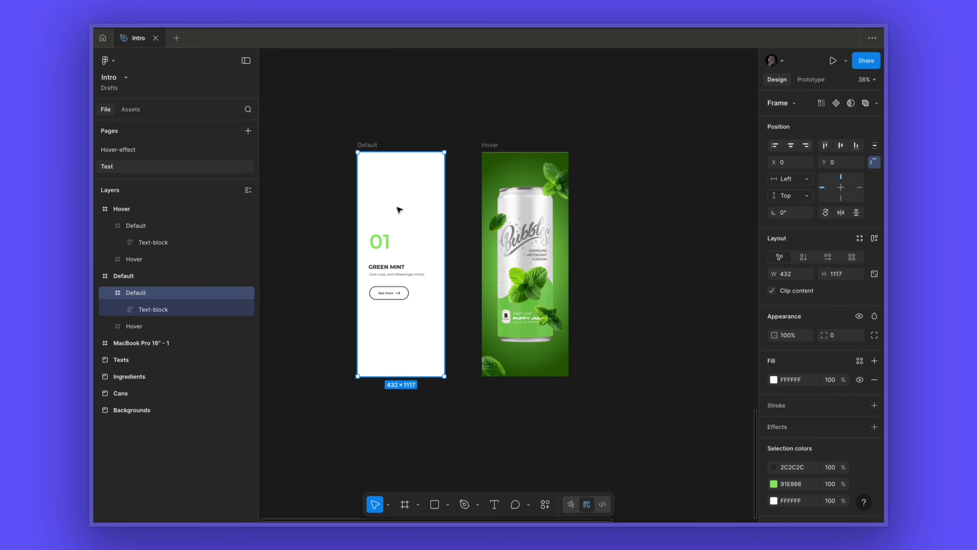
{"action": "mouse_move", "coordinate": [238, 296]}
{"action": "left_click", "coordinate": [248, 294]}
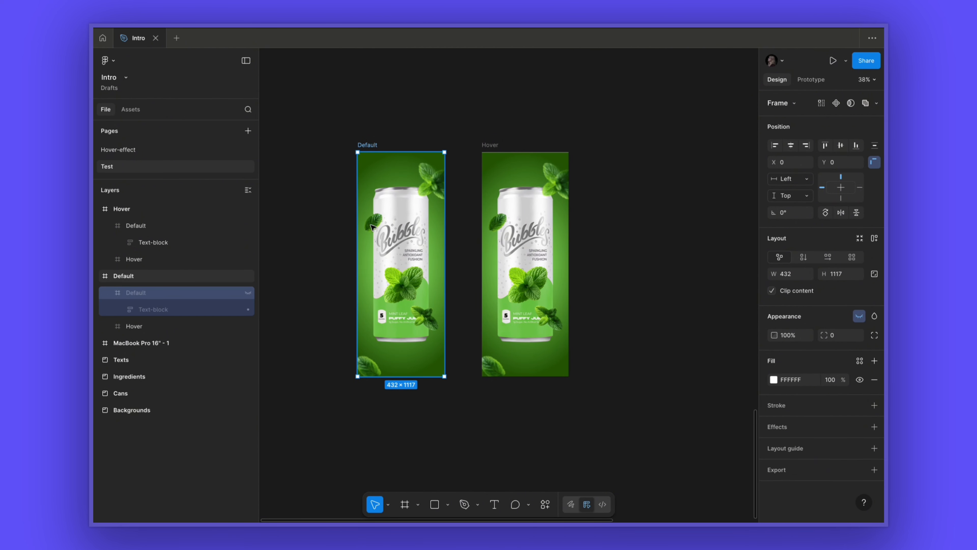
{"action": "left_click", "coordinate": [398, 301]}
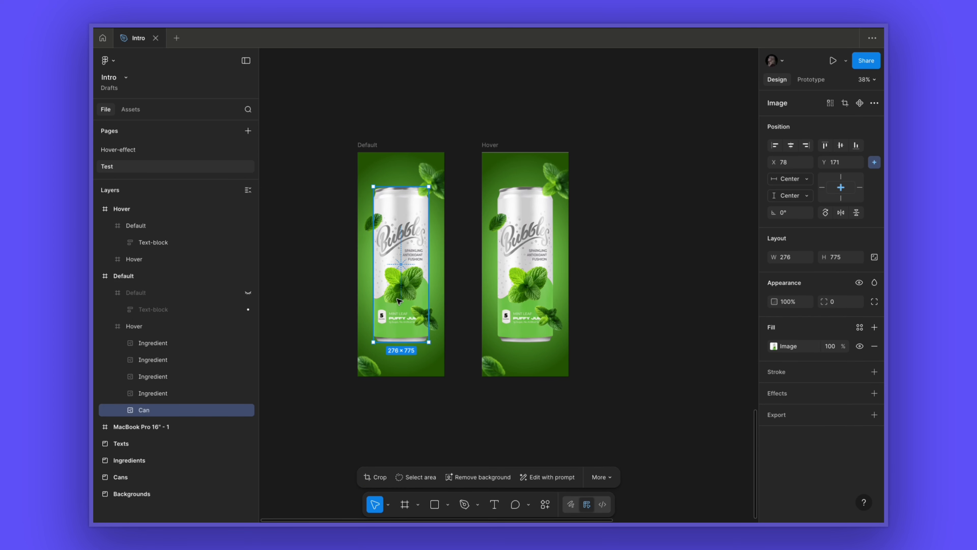
{"action": "left_click_drag", "start_coordinate": [401, 318], "coordinate": [400, 171]}
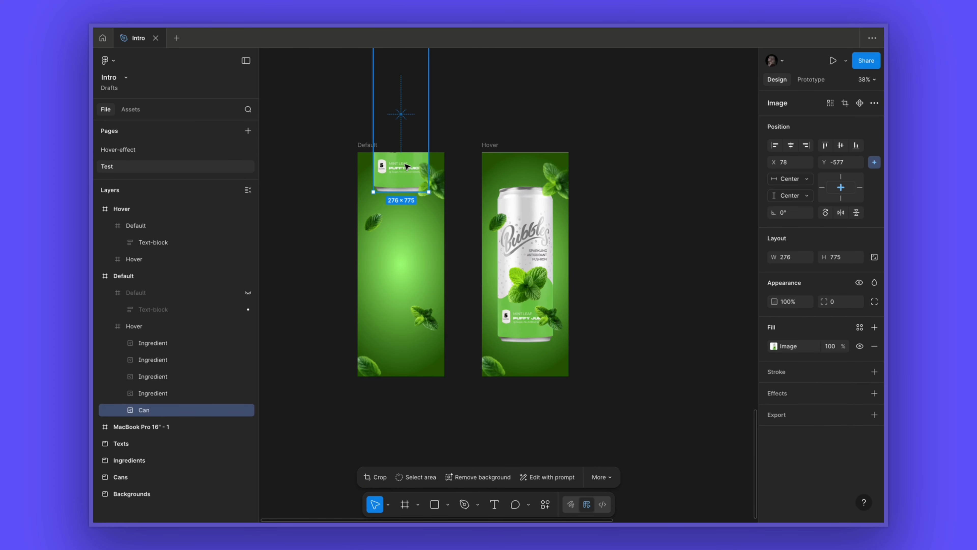
- Move the upper-right and left mint leaves outside the card's right and left edges
{"action": "left_click", "coordinate": [447, 195]}
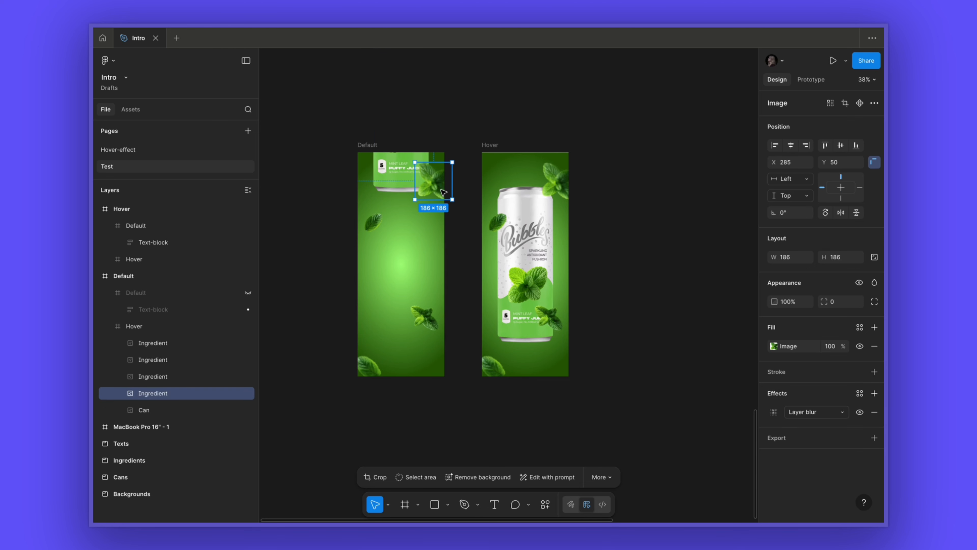
{"action": "mouse_move", "coordinate": [457, 159]}
{"action": "left_mouse_down"}
{"action": "mouse_move", "coordinate": [453, 212]}
{"action": "mouse_move", "coordinate": [431, 189]}
{"action": "mouse_move", "coordinate": [476, 186]}
{"action": "mouse_move", "coordinate": [473, 149]}
{"action": "left_mouse_up"}
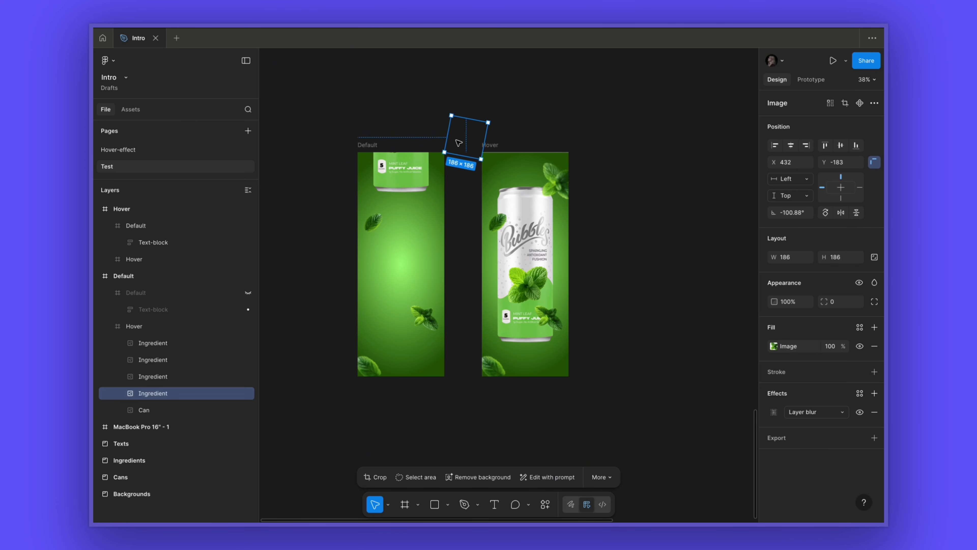
{"action": "left_click", "coordinate": [383, 229]}
{"action": "left_click_drag", "start_coordinate": [393, 205], "coordinate": [329, 217]}
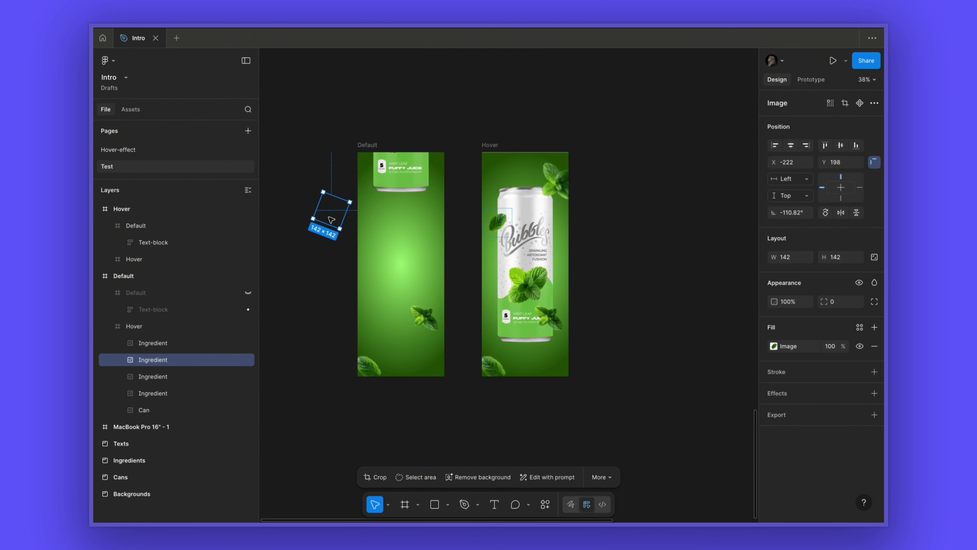
- Move the lower-right leaf past the right edge, and rotate and move the lower-left leaf past the left edge
{"action": "left_click", "coordinate": [433, 324]}
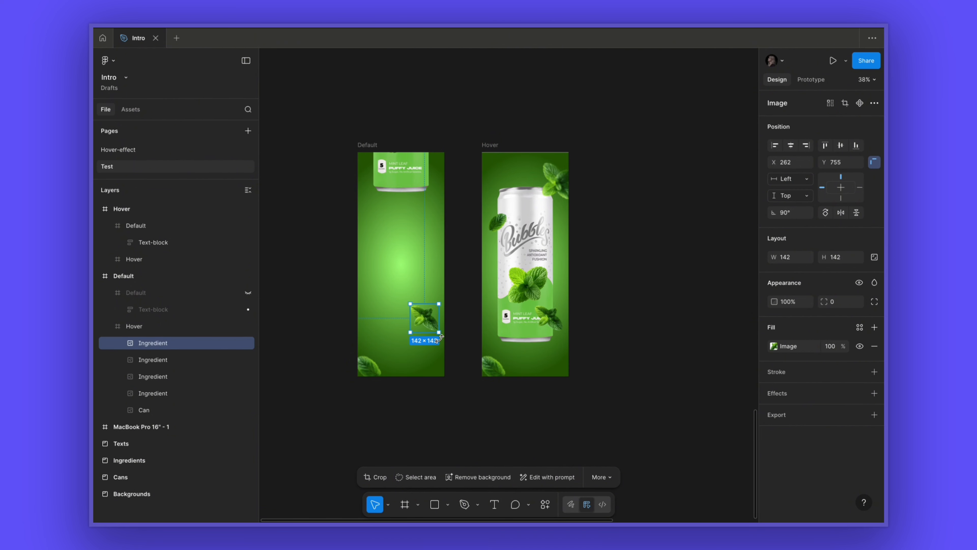
{"action": "left_click_drag", "start_coordinate": [440, 338], "coordinate": [470, 321]}
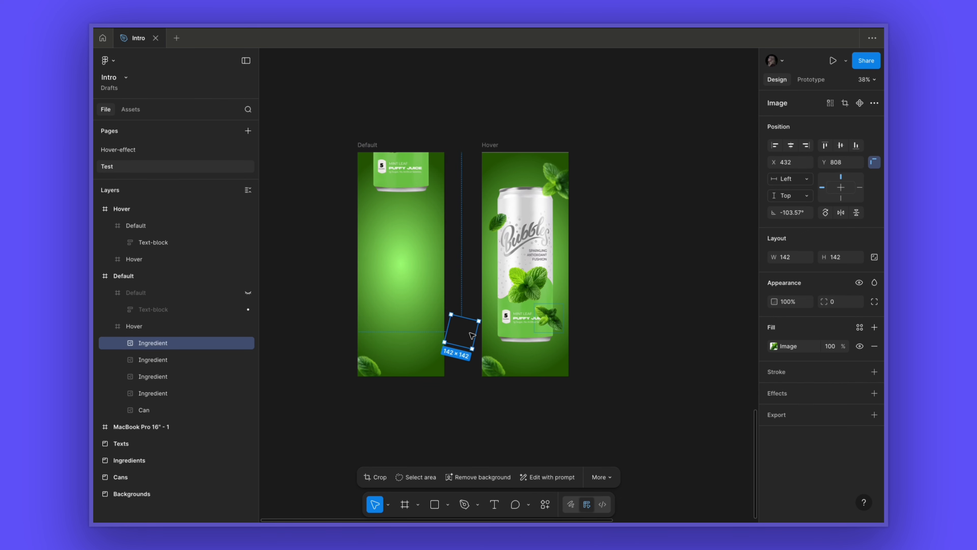
{"action": "left_click", "coordinate": [378, 371]}
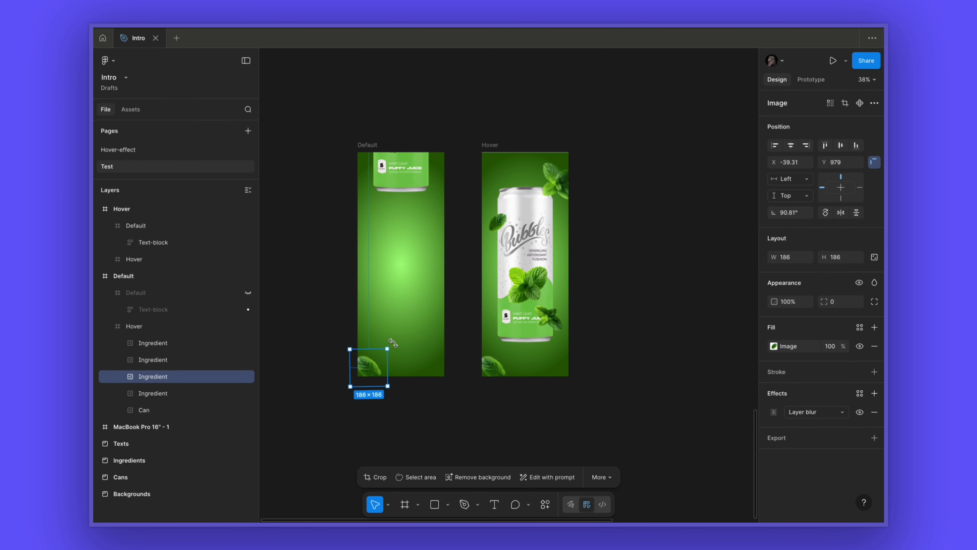
{"action": "left_click_drag", "start_coordinate": [393, 342], "coordinate": [397, 401]}
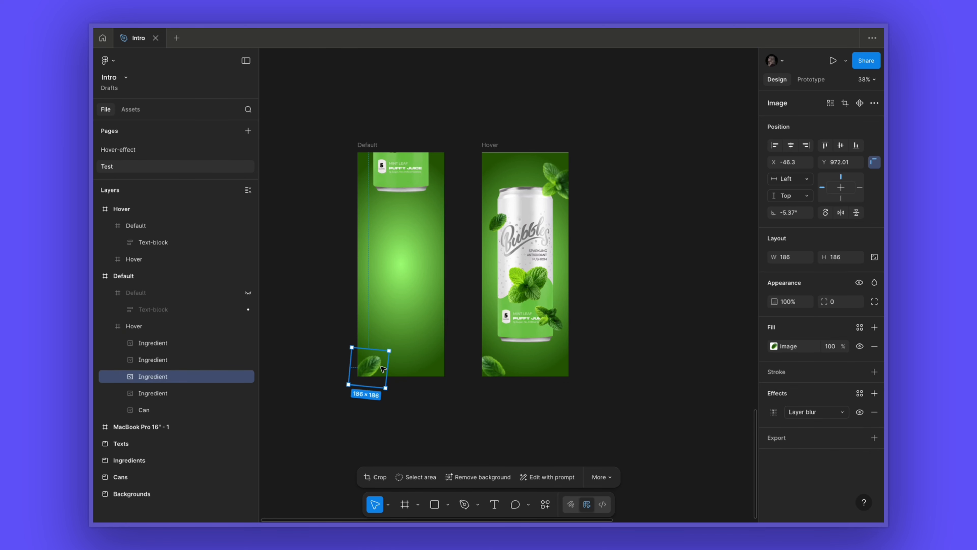
{"action": "left_click_drag", "start_coordinate": [383, 369], "coordinate": [327, 375]}
{"action": "left_click", "coordinate": [448, 286]}
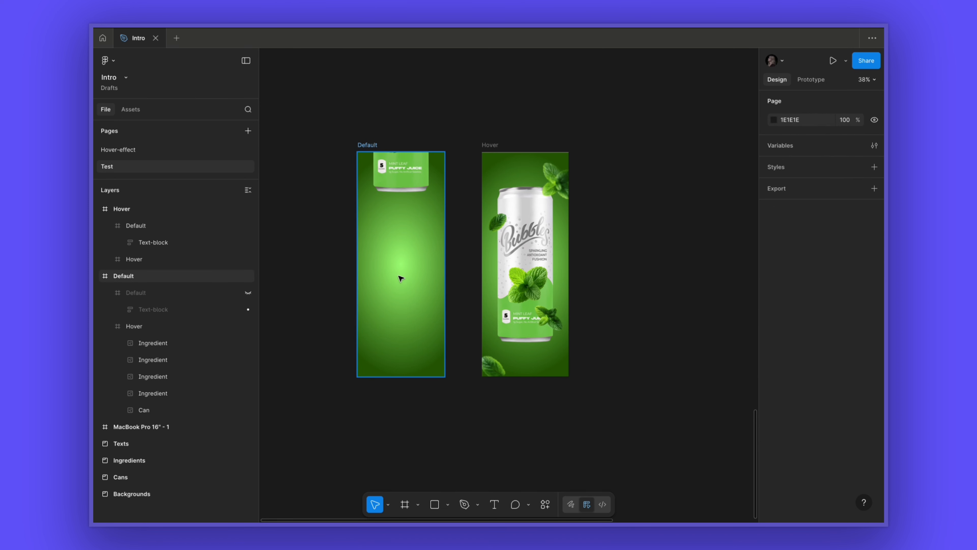
- Unhide the inner Default frame in the Default wrapper
{"action": "left_click", "coordinate": [406, 273]}
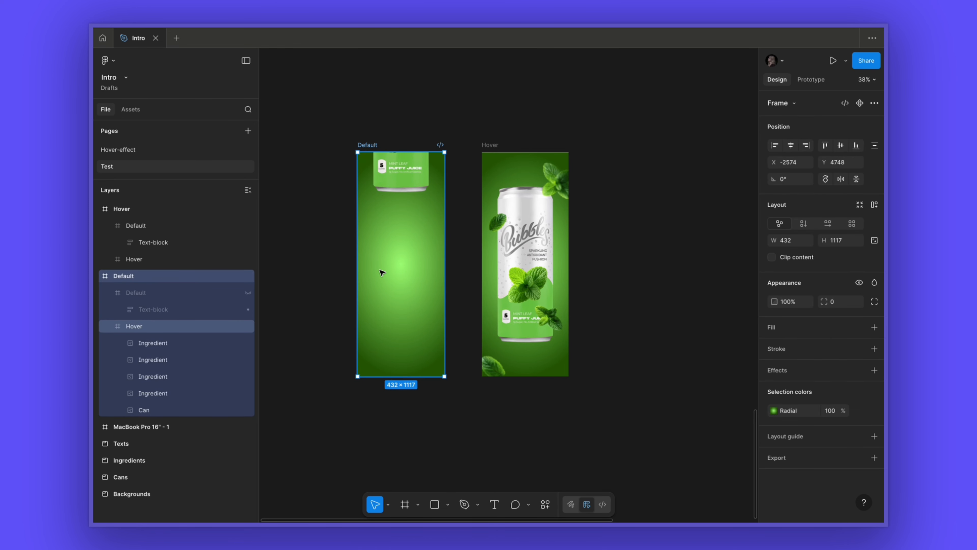
{"action": "left_click", "coordinate": [248, 293]}
{"action": "left_click", "coordinate": [616, 129]}
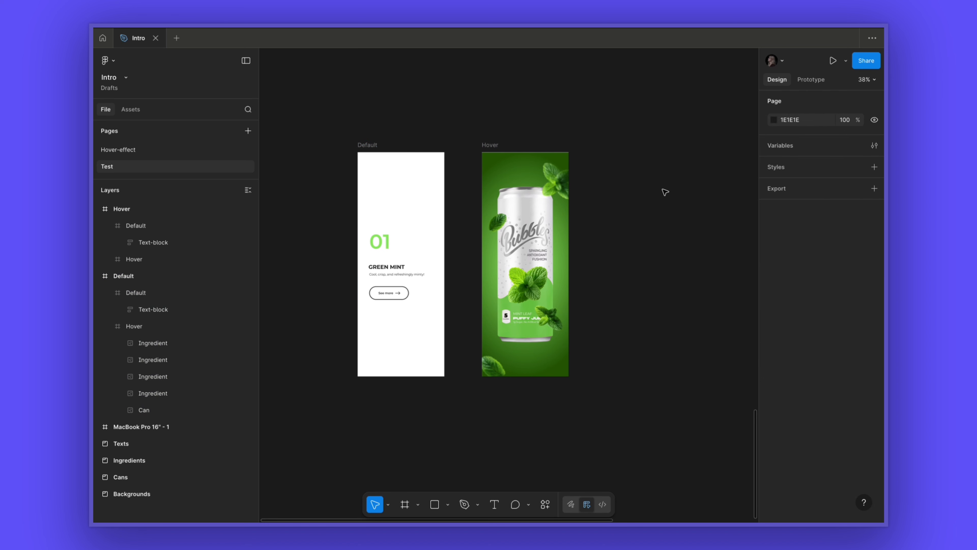
- In prototype mode, connect the Default wrapper frame to the Hover frame with an interaction
{"action": "left_click", "coordinate": [370, 145]}
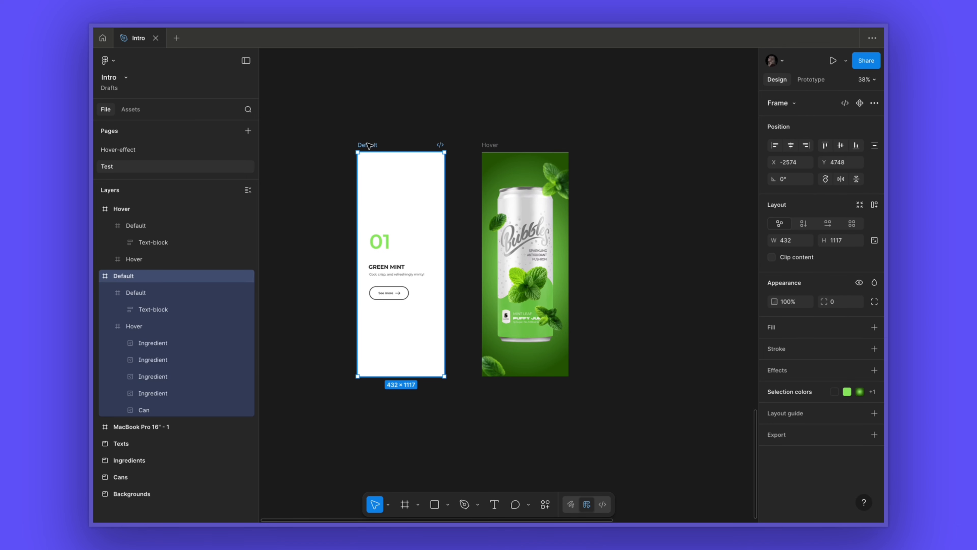
{"action": "left_click", "coordinate": [815, 80]}
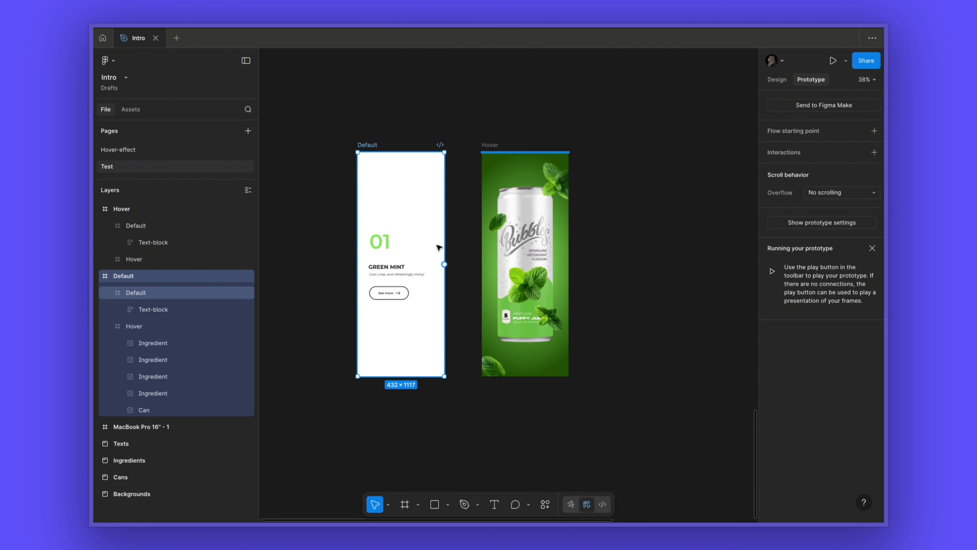
{"action": "left_click_drag", "start_coordinate": [444, 264], "coordinate": [502, 219]}
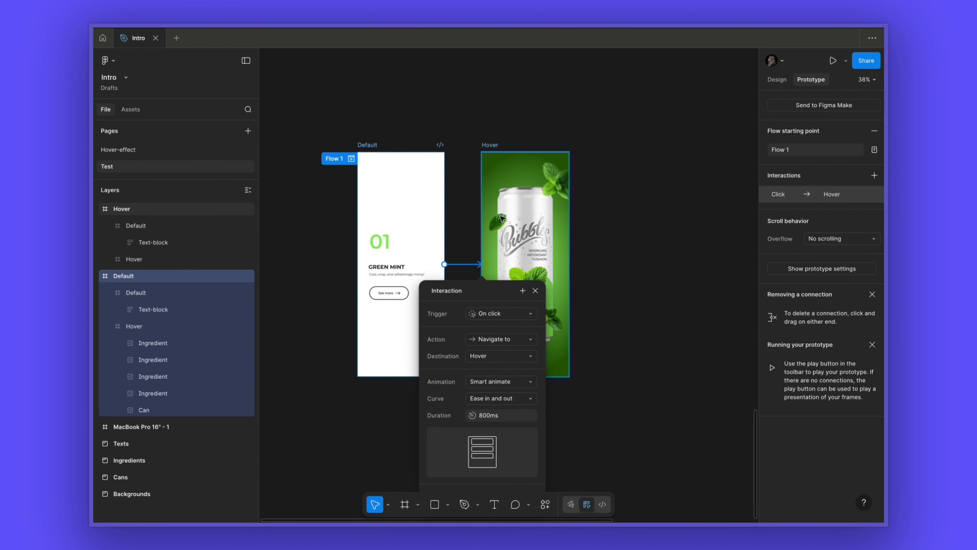
- Set the interaction trigger to While hovering, keep Ease in and out, and close the interaction settings
{"action": "left_click", "coordinate": [504, 315]}
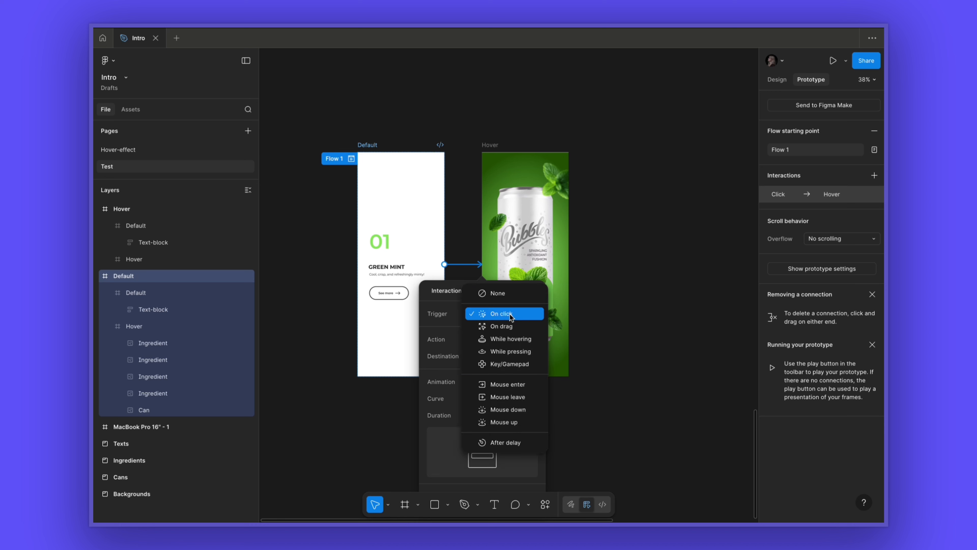
{"action": "left_click", "coordinate": [508, 339]}
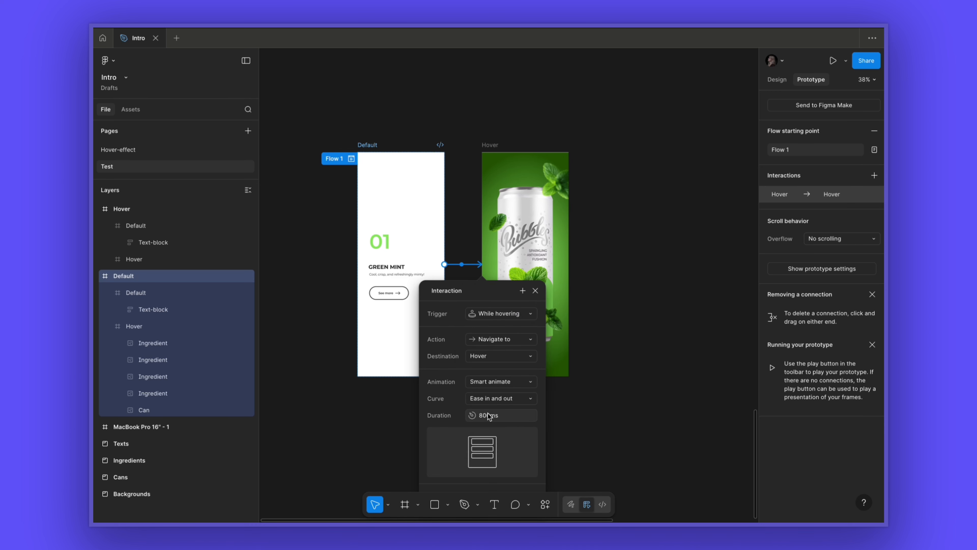
{"action": "left_click", "coordinate": [504, 399]}
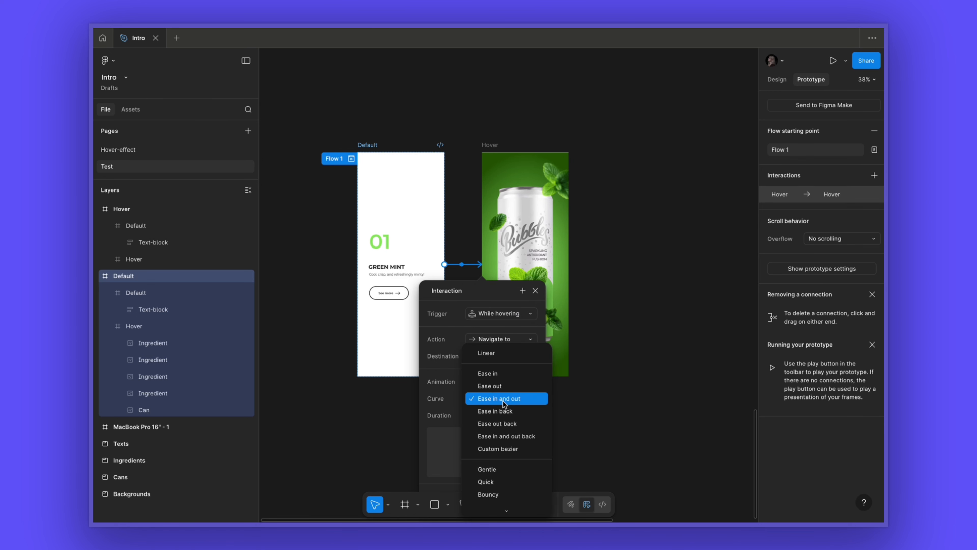
{"action": "left_click", "coordinate": [517, 403]}
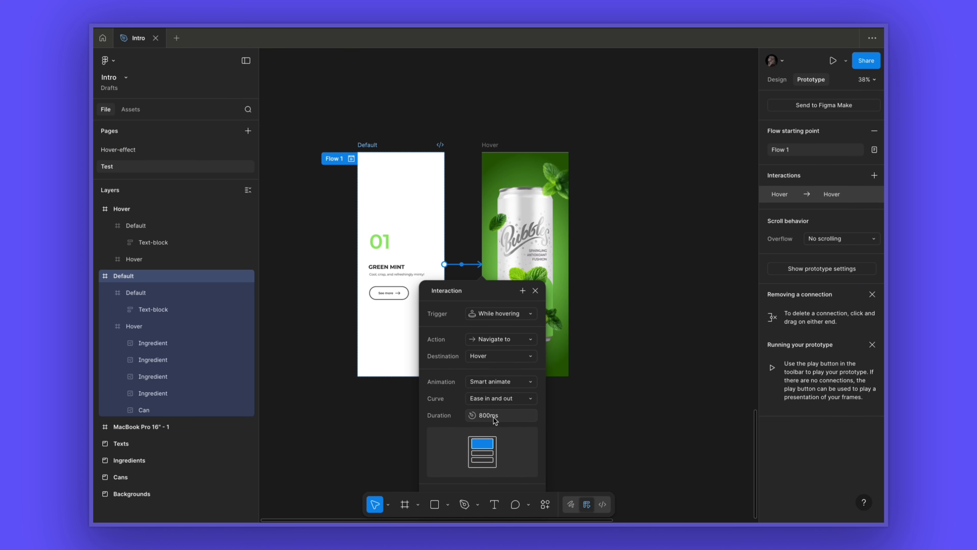
{"action": "left_click", "coordinate": [536, 291]}
- Turn the Default and Hover frames into components and combine them as variants of one component set
{"action": "left_click", "coordinate": [322, 101]}
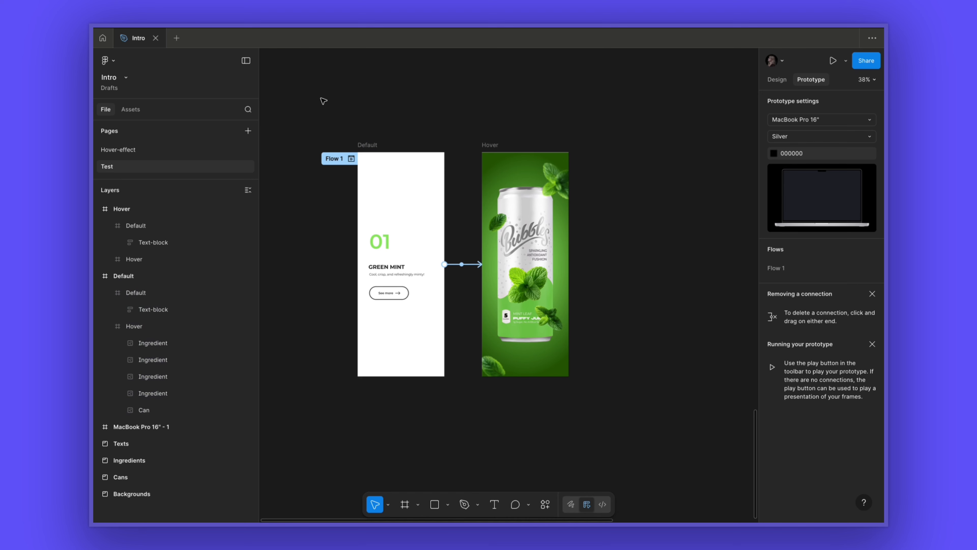
{"action": "left_click_drag", "start_coordinate": [328, 118], "coordinate": [596, 405]}
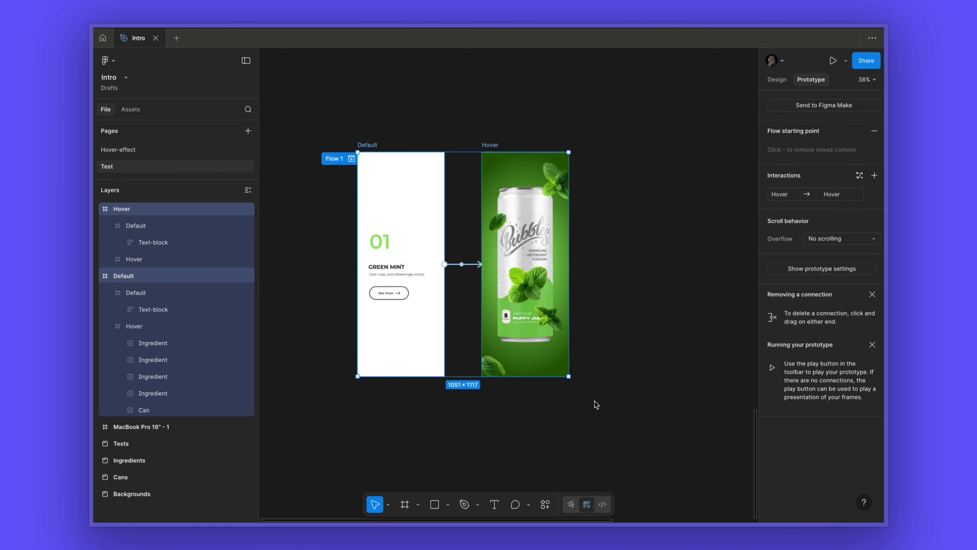
{"action": "left_click", "coordinate": [776, 84]}
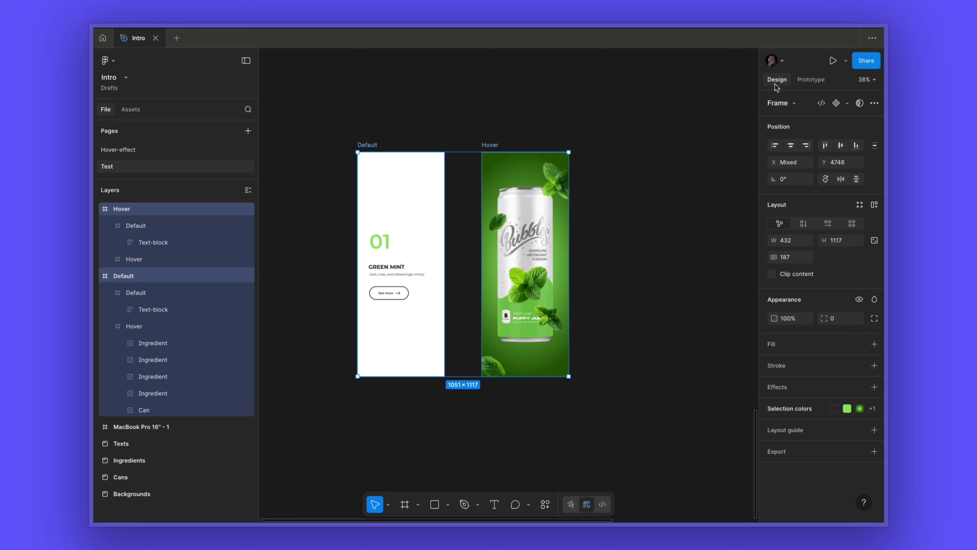
{"action": "left_click", "coordinate": [847, 104]}
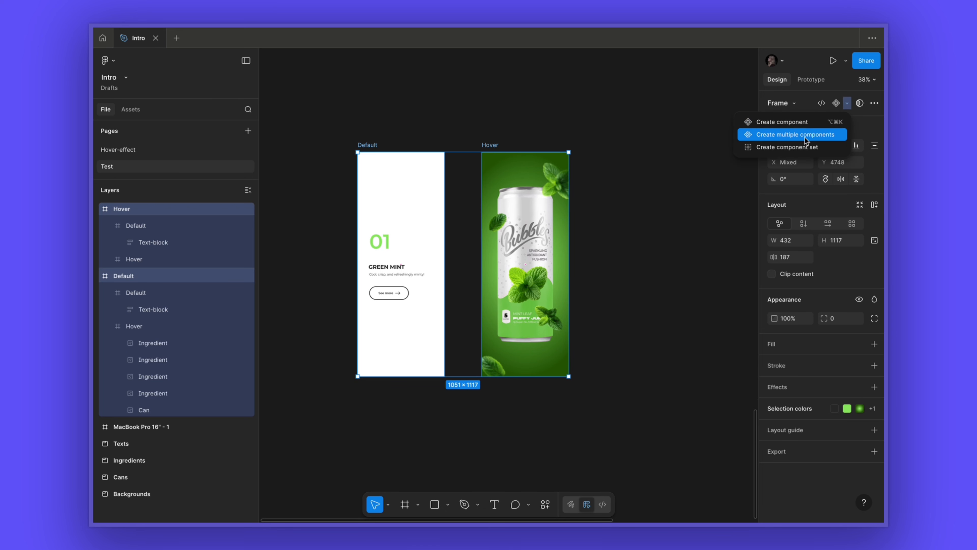
{"action": "left_click", "coordinate": [818, 138]}
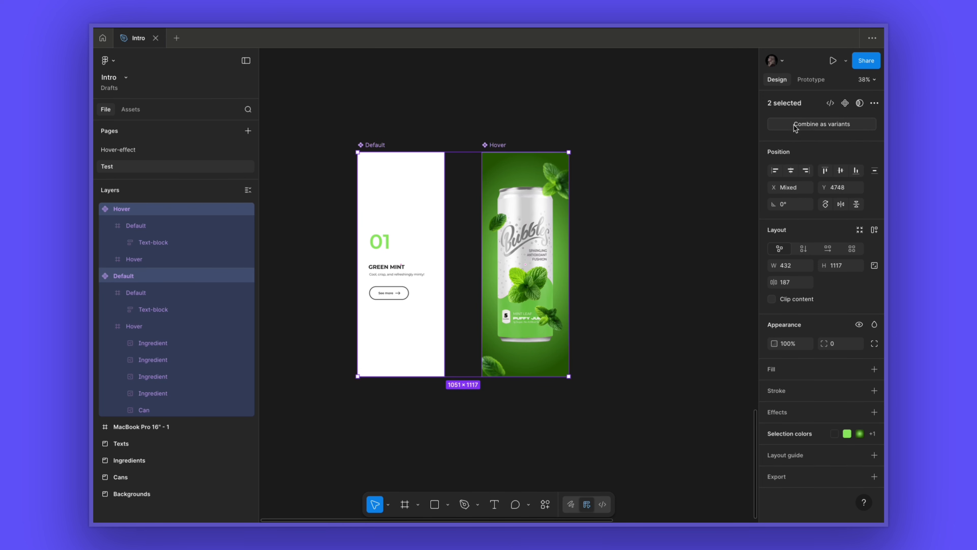
{"action": "left_click", "coordinate": [847, 130]}
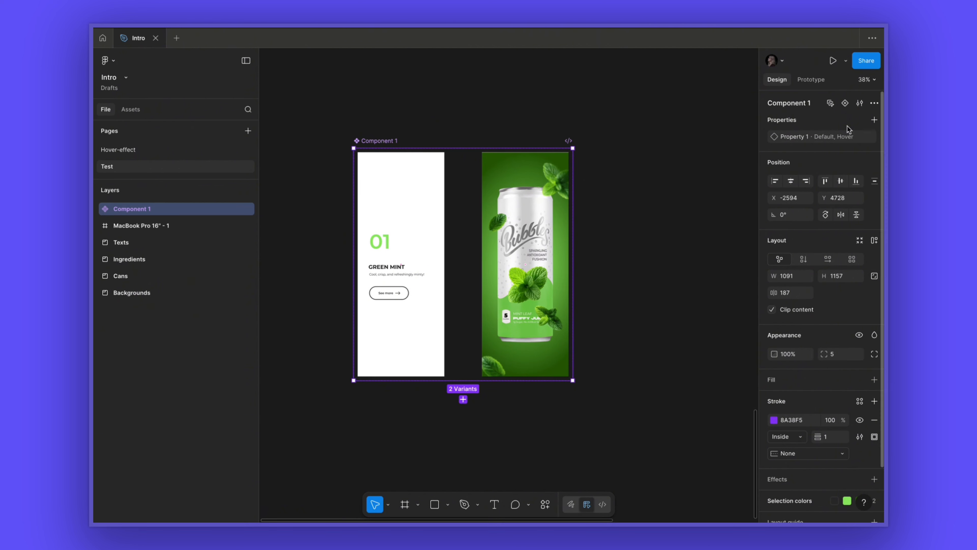
- Create two instances of the Default variant to the right of the component set
{"action": "left_click", "coordinate": [662, 176]}
{"action": "scroll", "coordinate": [653, 295], "scroll_direction": "down", "scroll_amount": 3}
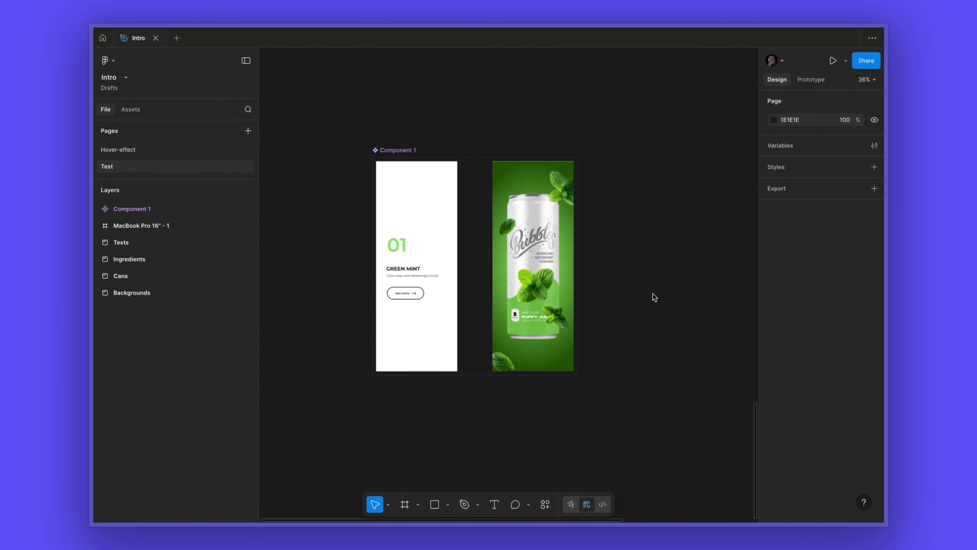
{"action": "scroll", "coordinate": [653, 295], "scroll_direction": "right", "scroll_amount": 5}
{"action": "scroll", "coordinate": [653, 294], "scroll_direction": "down", "scroll_amount": 2}
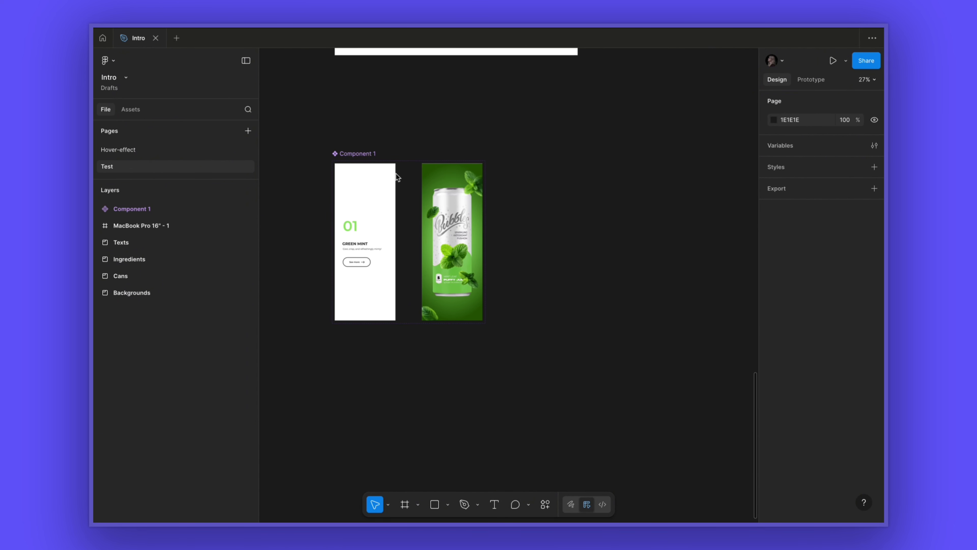
{"action": "left_click", "coordinate": [370, 206]}
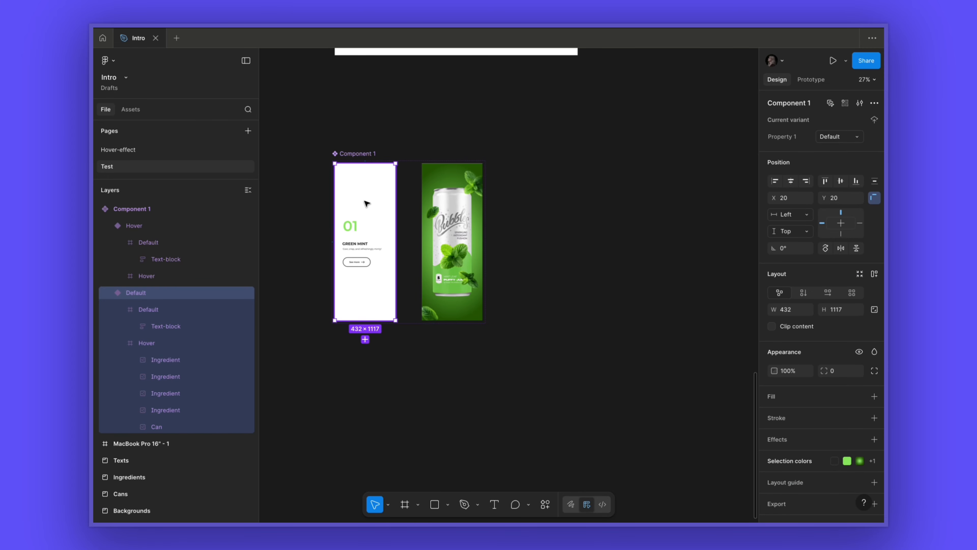
{"action": "left_click_drag", "start_coordinate": [363, 204], "coordinate": [631, 213]}
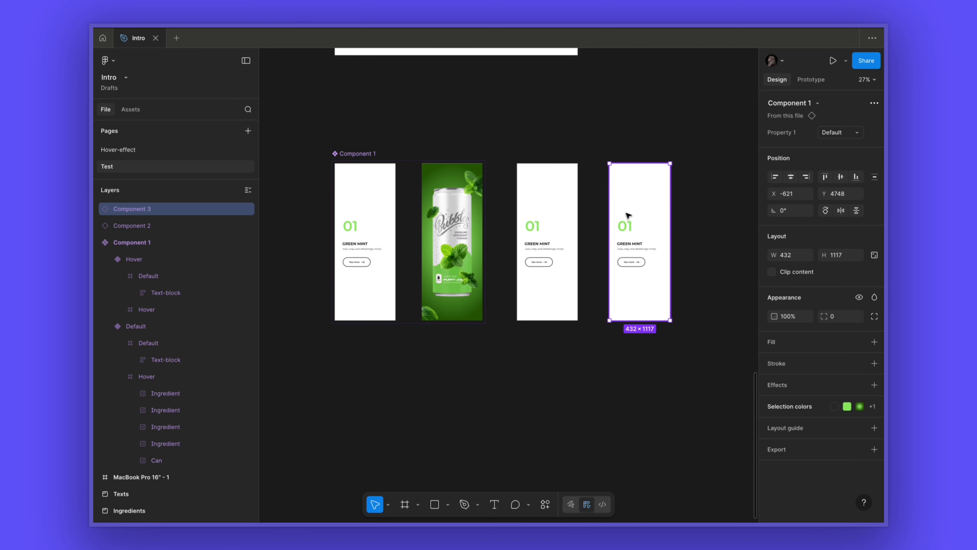
- Delete the empty MacBook Pro 16" frame above the cards
{"action": "scroll", "coordinate": [639, 213], "scroll_direction": "down", "scroll_amount": 2}
{"action": "scroll", "coordinate": [640, 212], "scroll_direction": "down", "scroll_amount": 1}
{"action": "scroll", "coordinate": [641, 212], "scroll_direction": "up", "scroll_amount": 3}
{"action": "scroll", "coordinate": [642, 212], "scroll_direction": "right", "scroll_amount": 2}
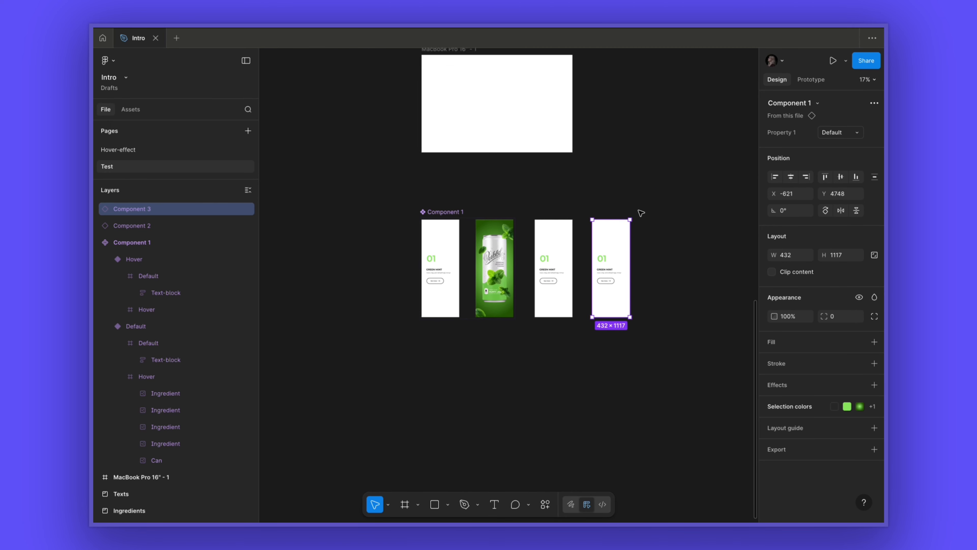
{"action": "left_click_drag", "start_coordinate": [592, 109], "coordinate": [594, 431]}
{"action": "key", "text": "Delete"}
- Change the number on the rightmost card instance to 02
{"action": "left_click_drag", "start_coordinate": [517, 365], "coordinate": [517, 207]}
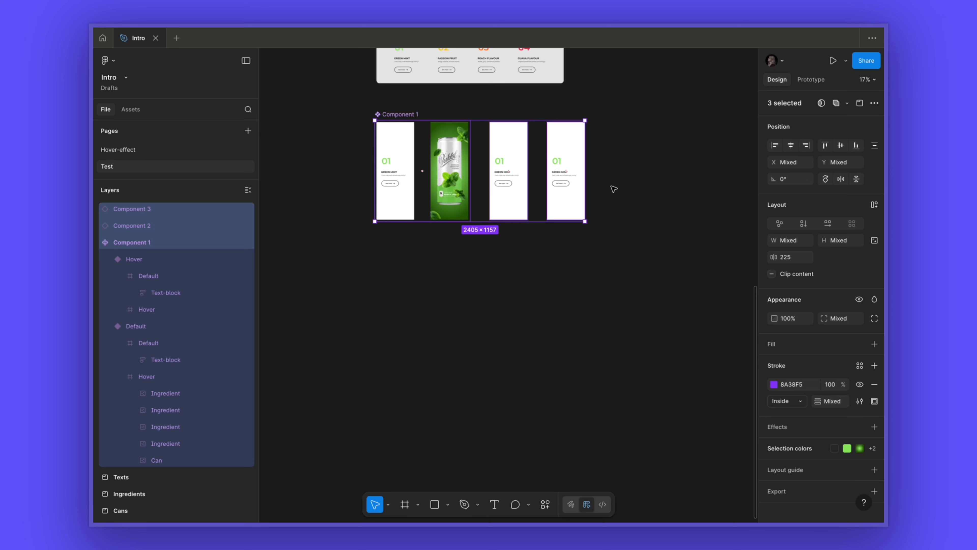
{"action": "scroll", "coordinate": [614, 189], "scroll_direction": "up", "scroll_amount": 4}
{"action": "scroll", "coordinate": [614, 189], "scroll_direction": "left", "scroll_amount": 2}
{"action": "scroll", "coordinate": [614, 189], "scroll_direction": "up", "scroll_amount": 2}
{"action": "scroll", "coordinate": [614, 189], "scroll_direction": "up", "scroll_amount": 1}
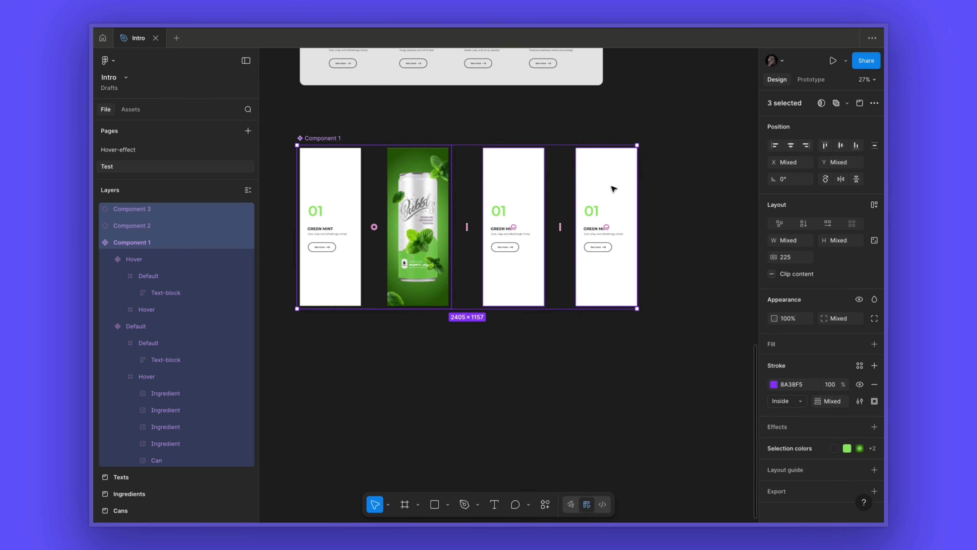
{"action": "scroll", "coordinate": [614, 189], "scroll_direction": "up", "scroll_amount": 3}
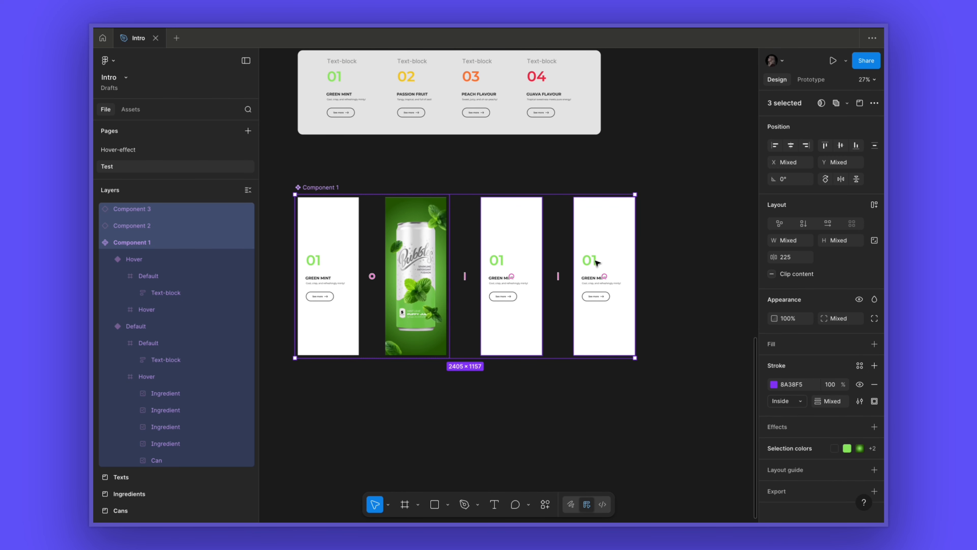
{"action": "double_click", "coordinate": [597, 262], "text": "super"}
{"action": "left_click", "coordinate": [598, 261]}
{"action": "key", "text": "BackSpace"}
{"action": "type", "text": "2"}
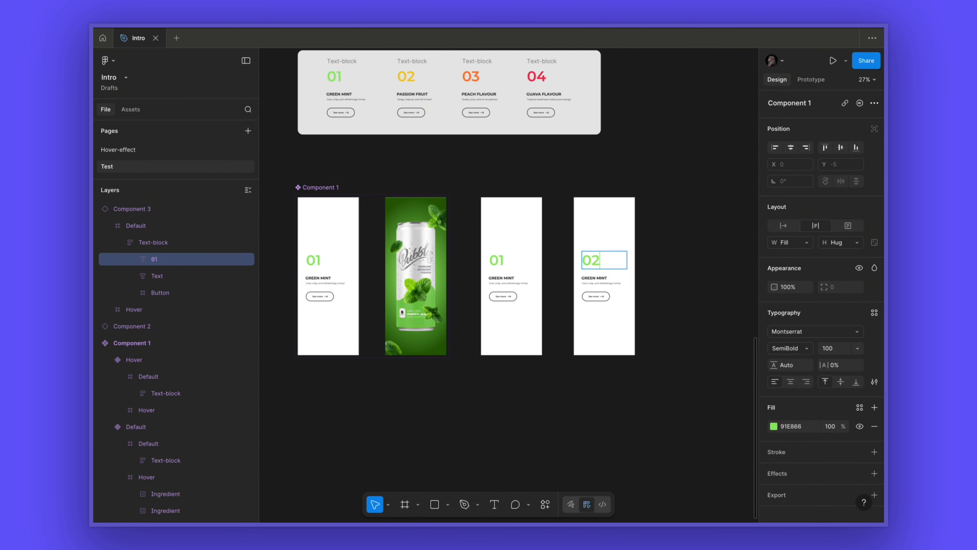
- Set the 02 number's colour to the yellow swatch F1CA1C
{"action": "key", "text": "super+a"}
{"action": "left_click", "coordinate": [774, 426]}
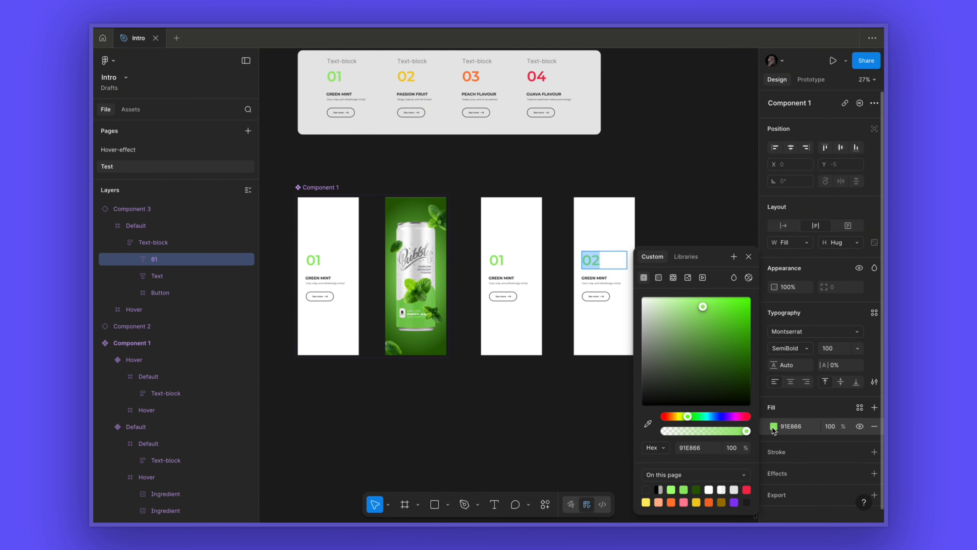
{"action": "left_click", "coordinate": [697, 502]}
{"action": "left_click", "coordinate": [748, 256]}
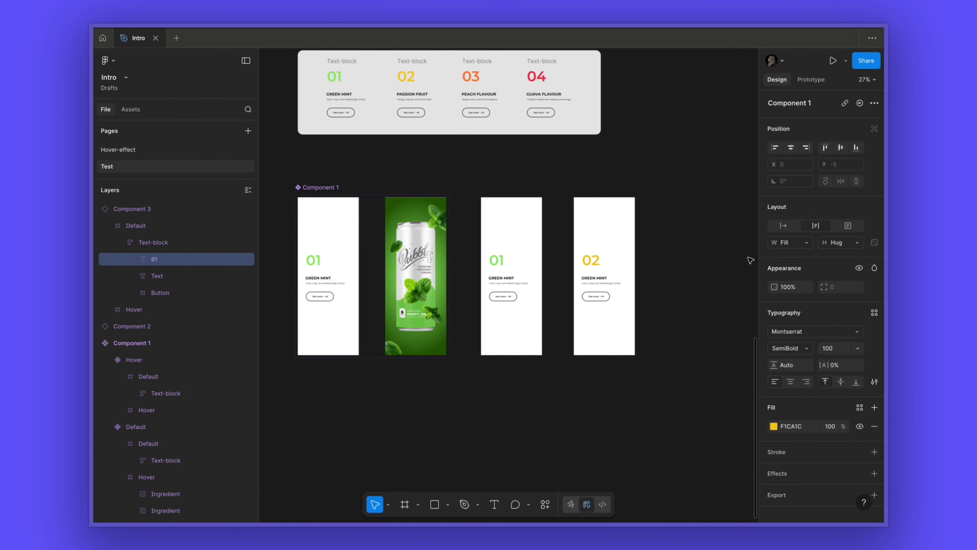
- Copy the Passion Fruit title from the reference layout into the rightmost card's heading
{"action": "left_click", "coordinate": [420, 93]}
{"action": "double_click", "coordinate": [419, 94]}
{"action": "key", "text": "ctrl+c"}
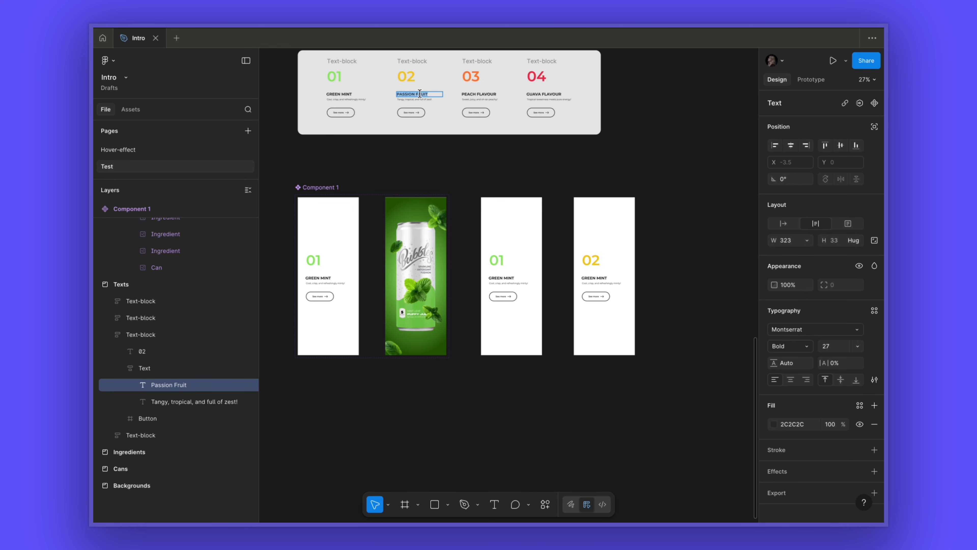
{"action": "left_click", "coordinate": [598, 278]}
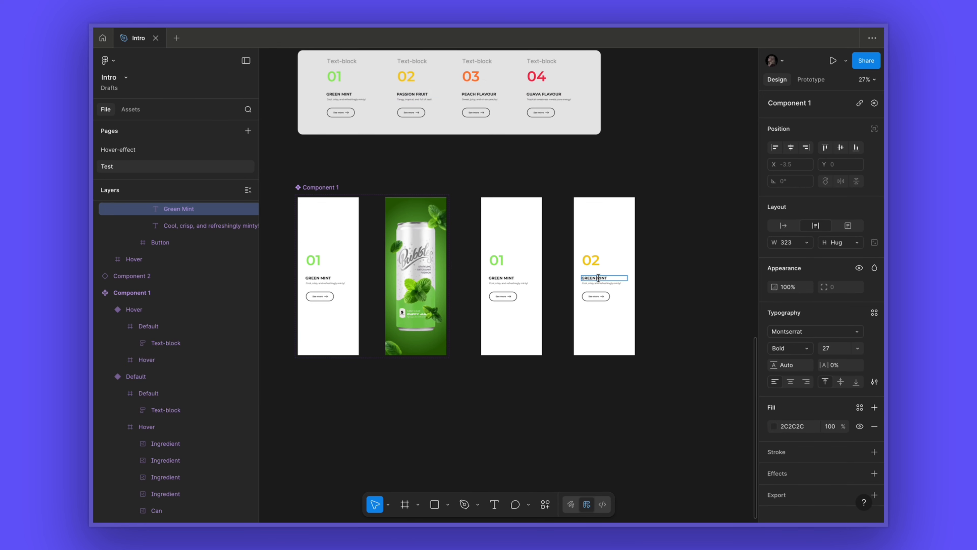
{"action": "double_click", "coordinate": [599, 278]}
{"action": "key", "text": "ctrl+v"}
- Copy the "Tangy, tropical, and full of zest!" description into the rightmost card's description text
{"action": "left_click", "coordinate": [431, 99]}
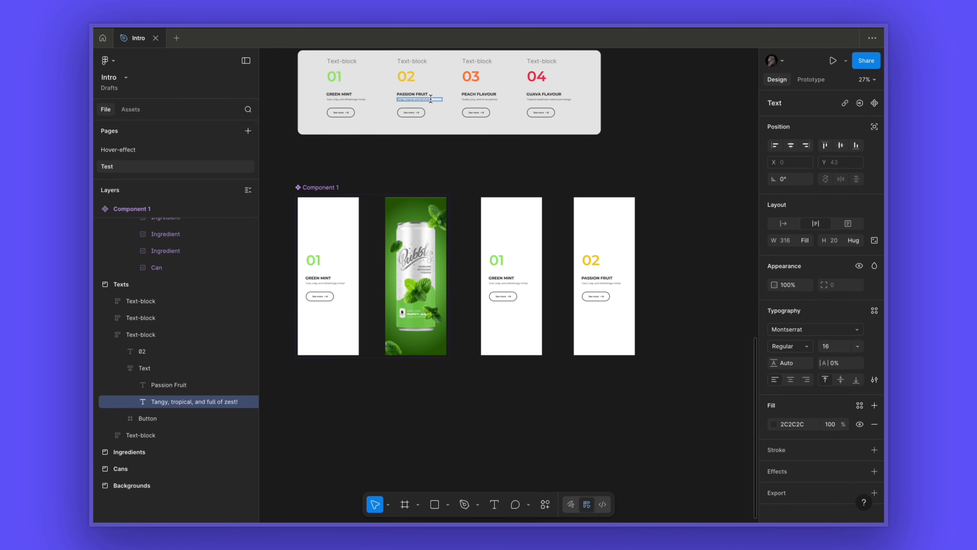
{"action": "double_click", "coordinate": [431, 99]}
{"action": "key", "text": "ctrl+c"}
{"action": "double_click", "coordinate": [617, 283]}
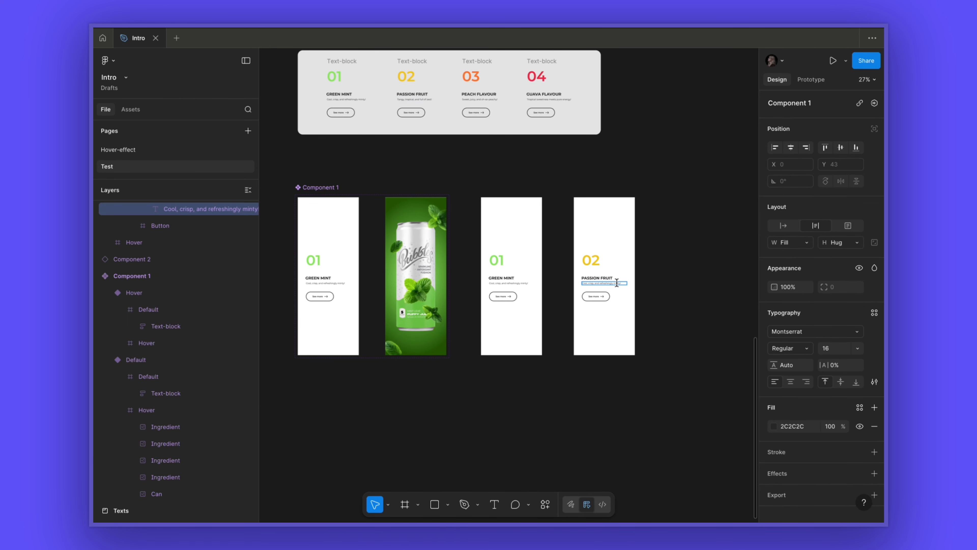
{"action": "key", "text": "ctrl+v"}
{"action": "key", "text": "Escape"}
- Hide the rightmost card's Default frame and turn off clip content on its Hover frame
{"action": "scroll", "coordinate": [677, 267], "scroll_direction": "right", "scroll_amount": 3}
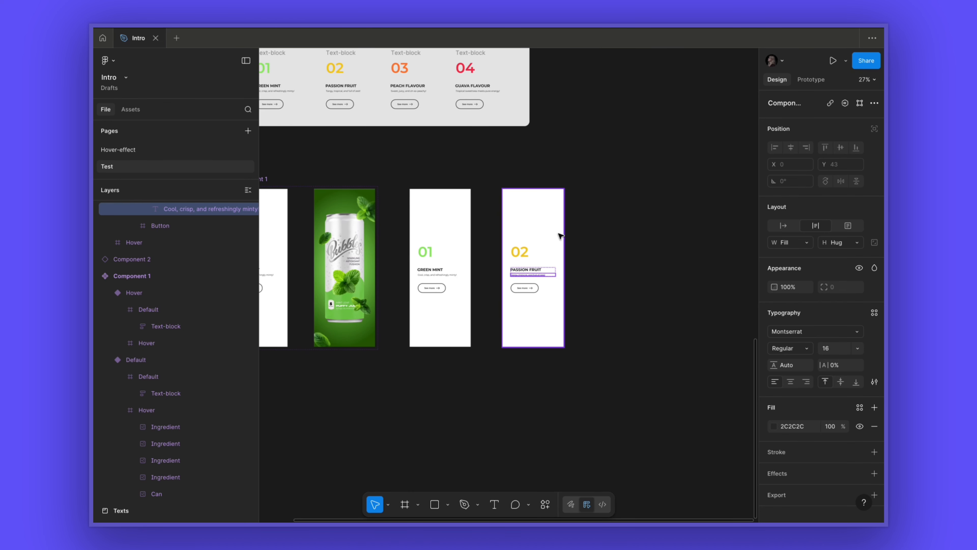
{"action": "left_click", "coordinate": [547, 231]}
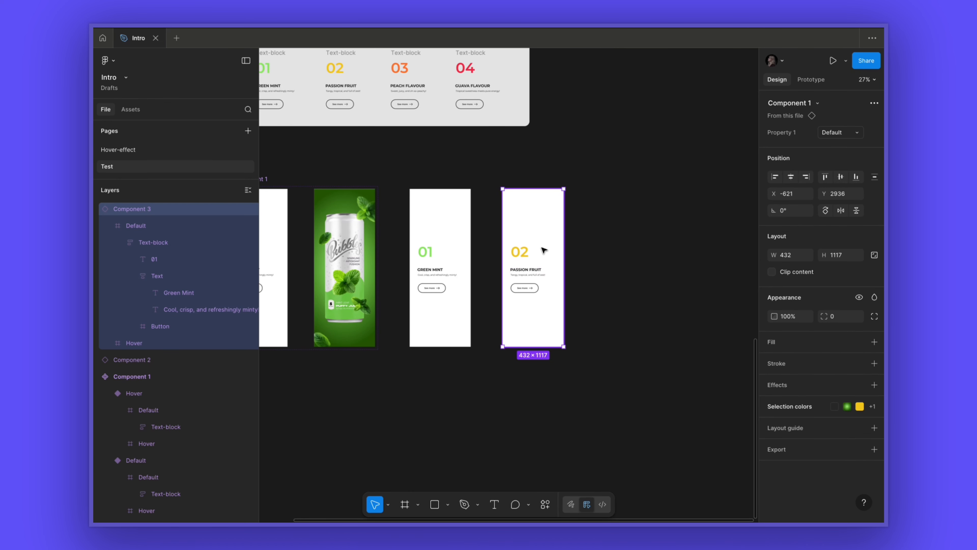
{"action": "left_click", "coordinate": [158, 225]}
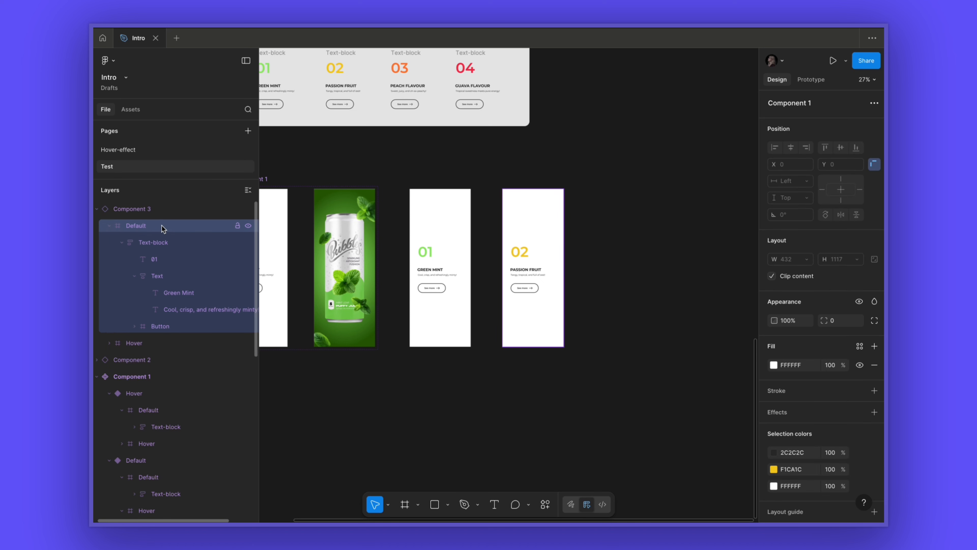
{"action": "left_click", "coordinate": [248, 227]}
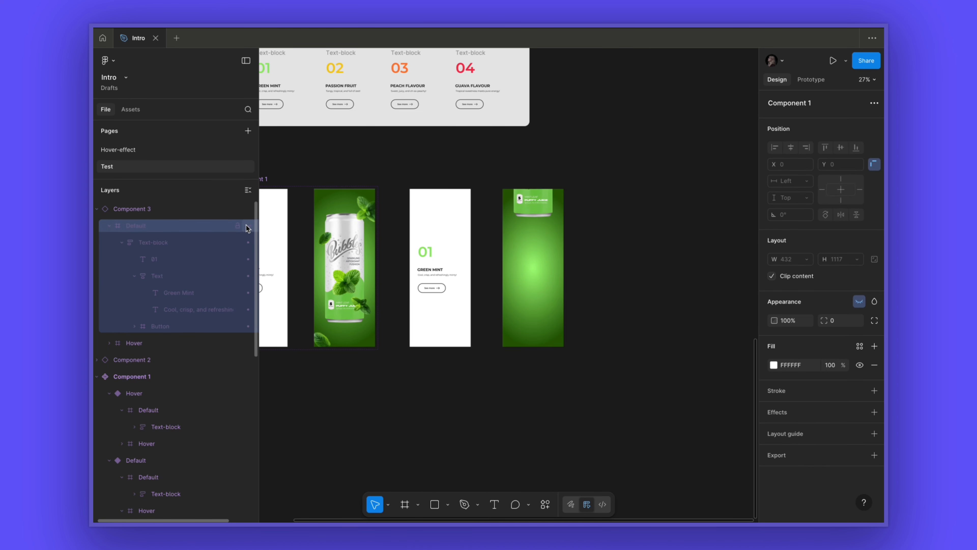
{"action": "left_click", "coordinate": [138, 343]}
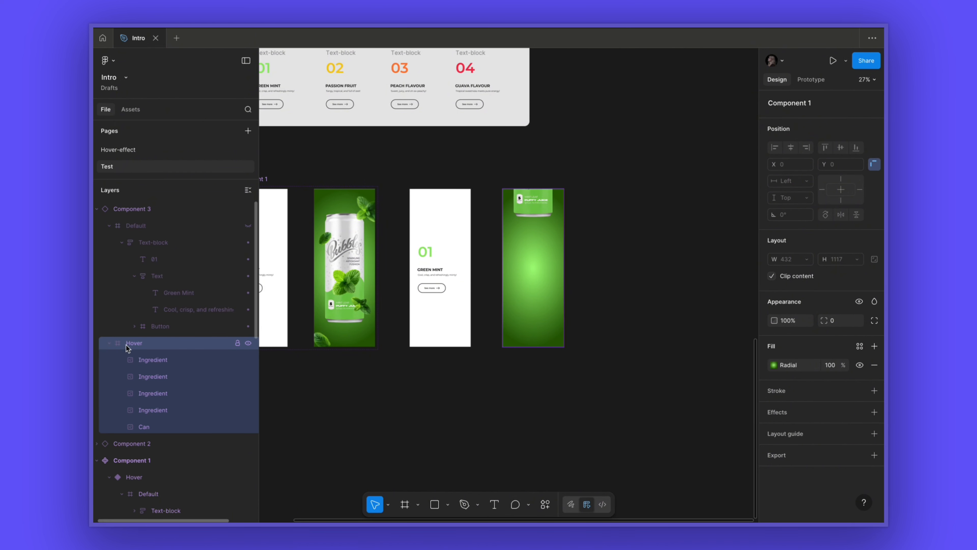
{"action": "left_click", "coordinate": [773, 276]}
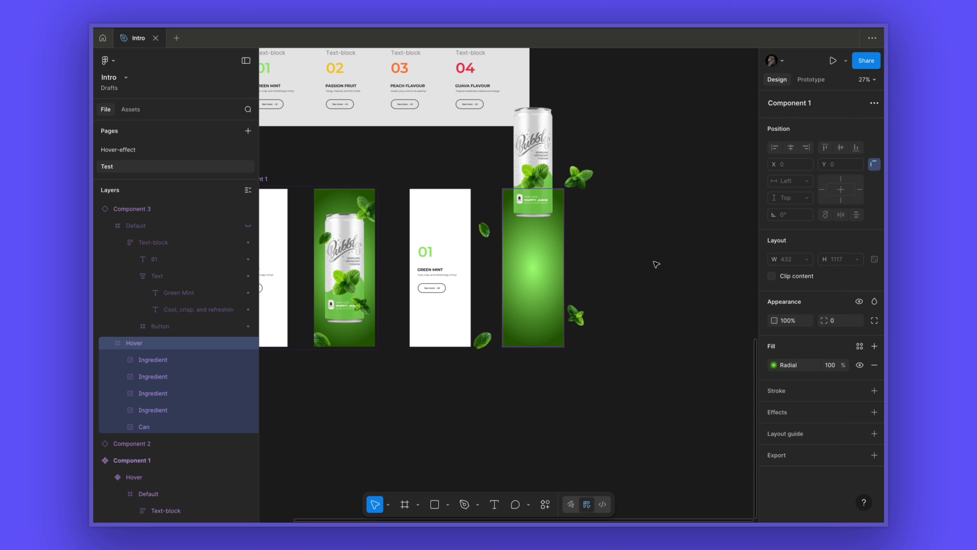
- Recolour the Hover frame's radial gradient with stops FFEC62 and 9F7500
{"action": "left_click", "coordinate": [774, 365]}
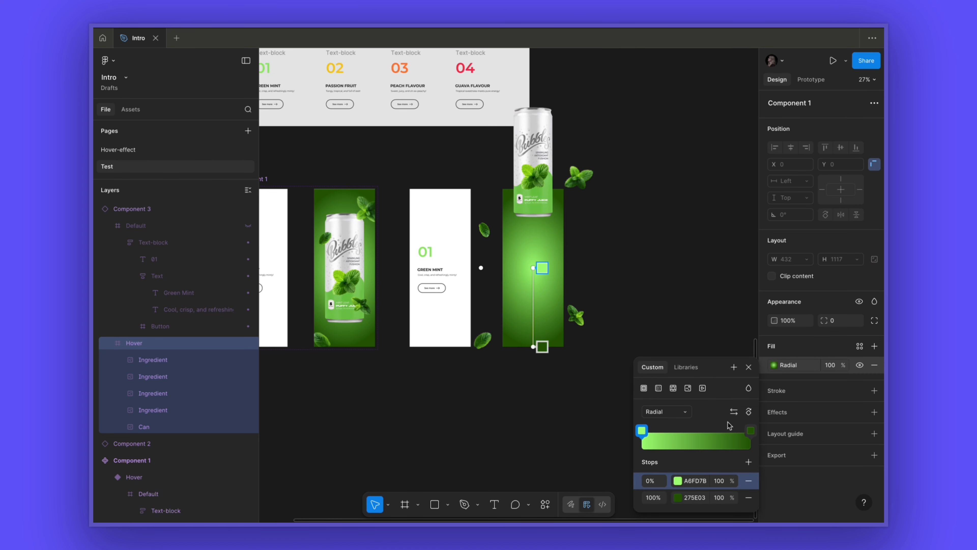
{"action": "left_click", "coordinate": [678, 481]}
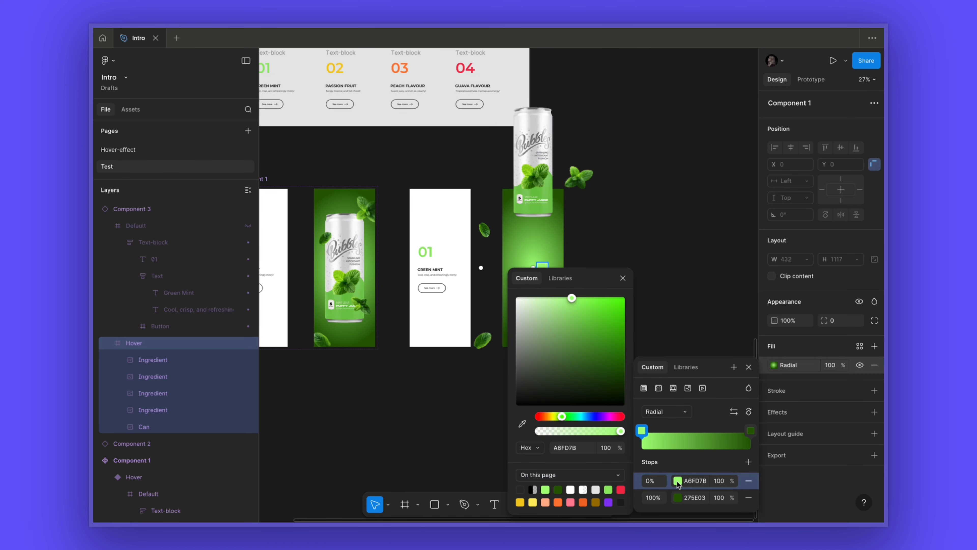
{"action": "left_click", "coordinate": [533, 501]}
{"action": "left_click", "coordinate": [678, 497]}
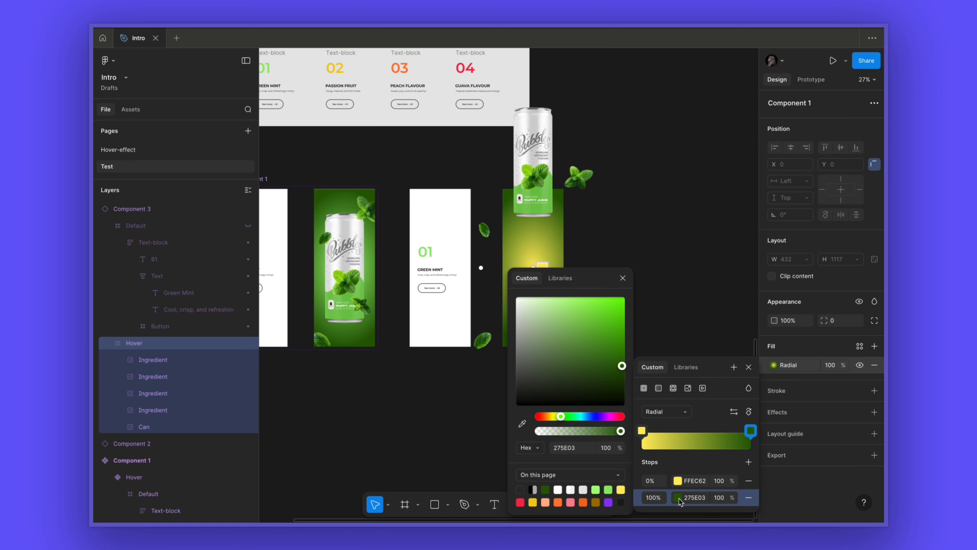
{"action": "left_click", "coordinate": [595, 501]}
{"action": "left_click", "coordinate": [623, 279]}
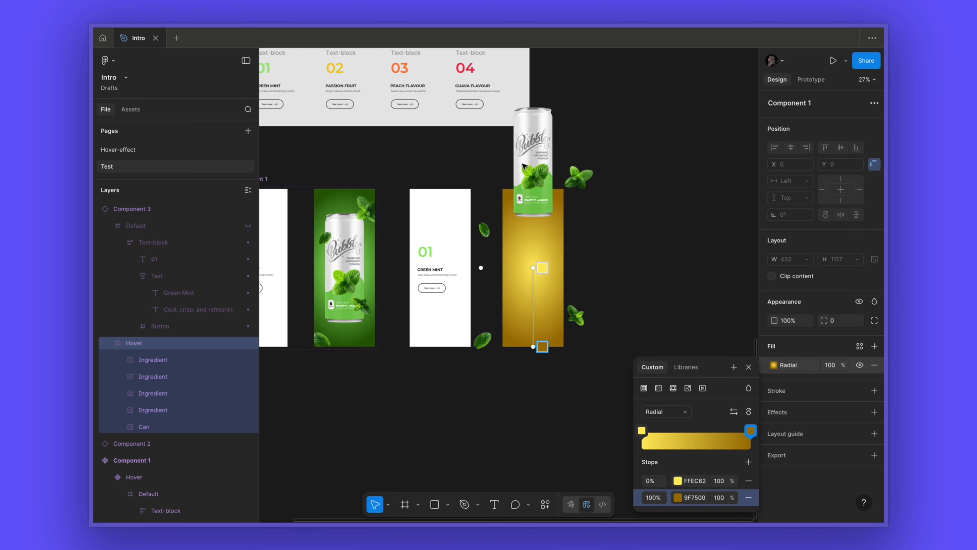
- Replace the rightmost card's can image with the passion fruit can image
{"action": "key", "text": "Escape"}
{"action": "left_click", "coordinate": [536, 166]}
{"action": "left_click", "coordinate": [773, 348]}
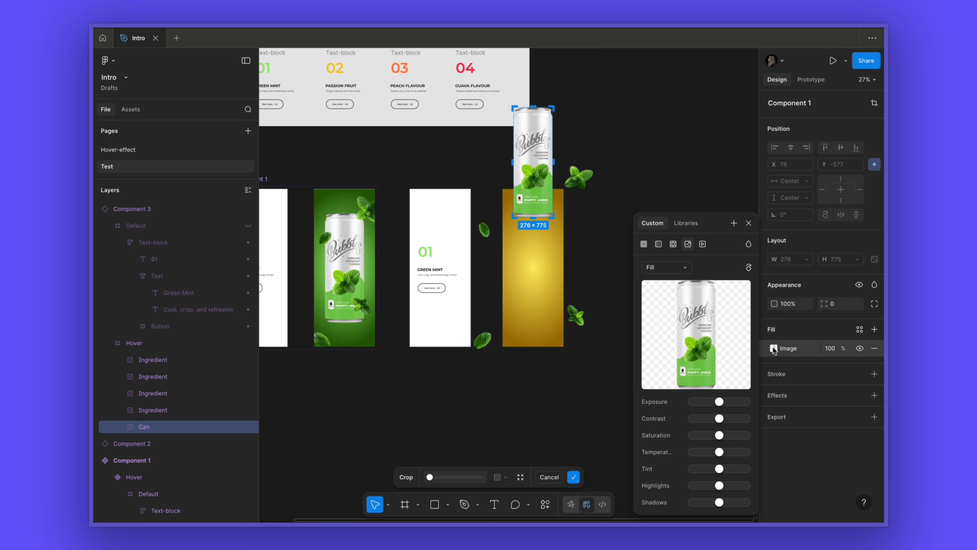
{"action": "left_click", "coordinate": [698, 326]}
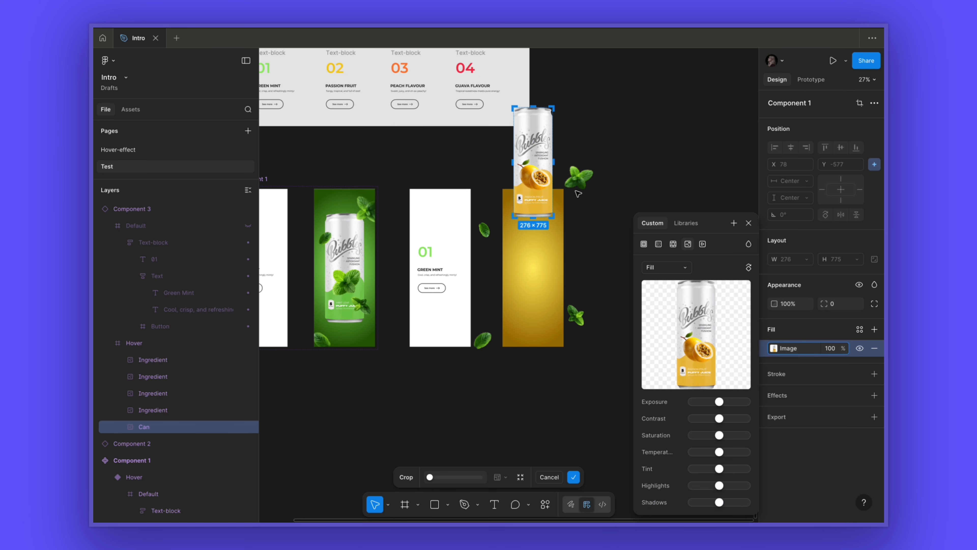
- Swap the upper-right and lower-left ingredient images for whole passion fruit images
{"action": "left_click", "coordinate": [583, 185]}
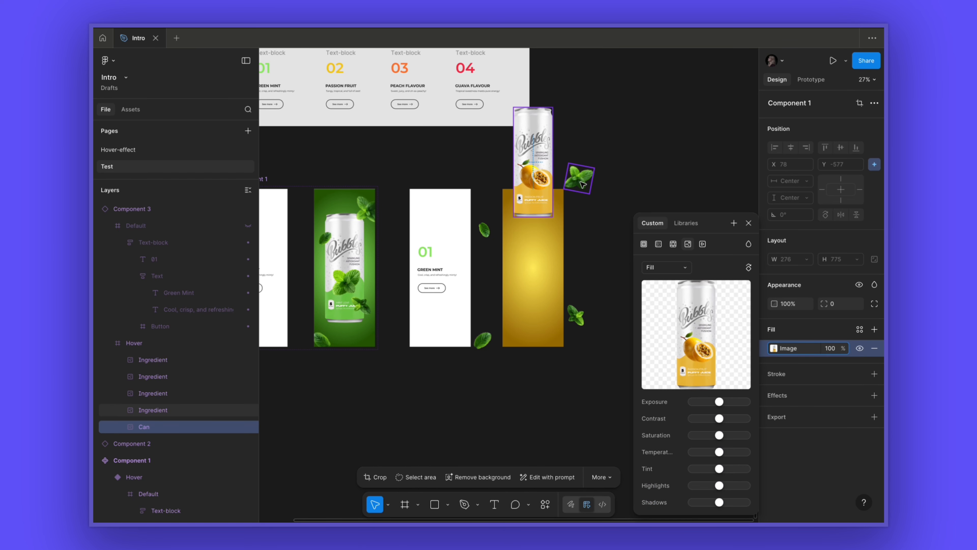
{"action": "left_click", "coordinate": [588, 181]}
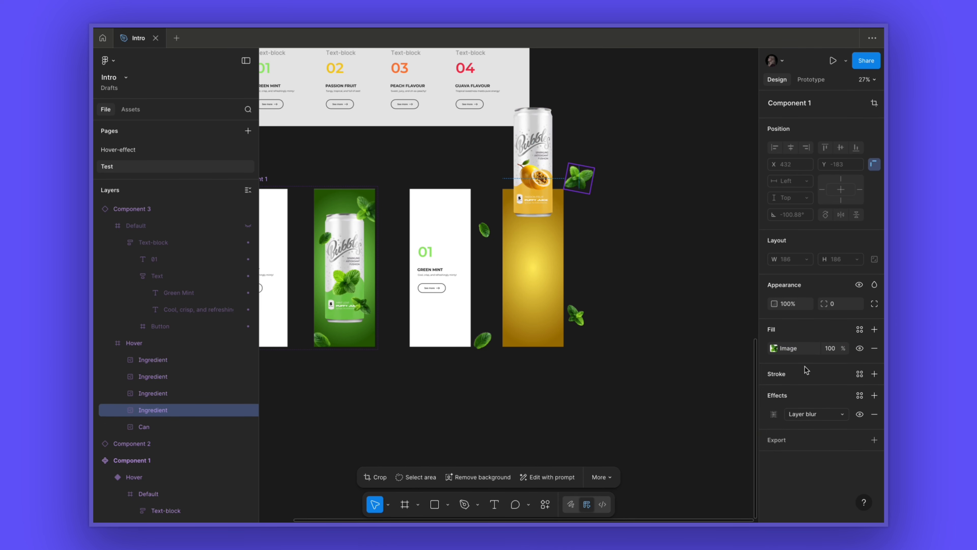
{"action": "left_click", "coordinate": [773, 348]}
{"action": "left_click", "coordinate": [696, 327]}
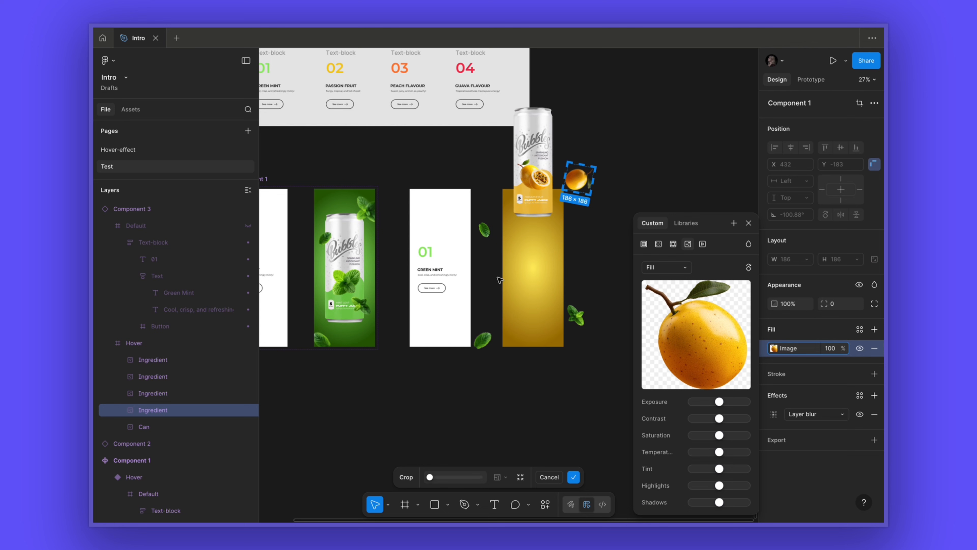
{"action": "left_click", "coordinate": [487, 344]}
{"action": "left_click", "coordinate": [774, 348]}
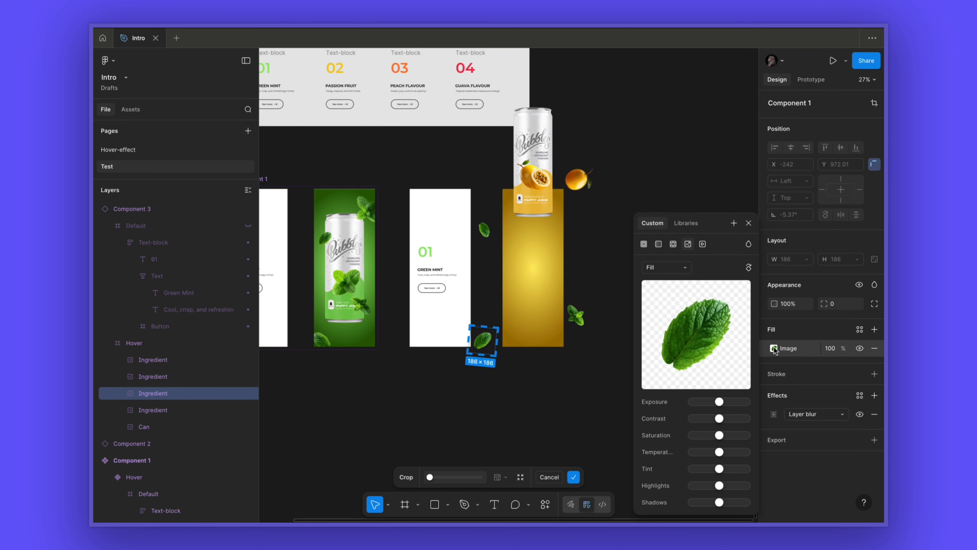
{"action": "left_click", "coordinate": [696, 326]}
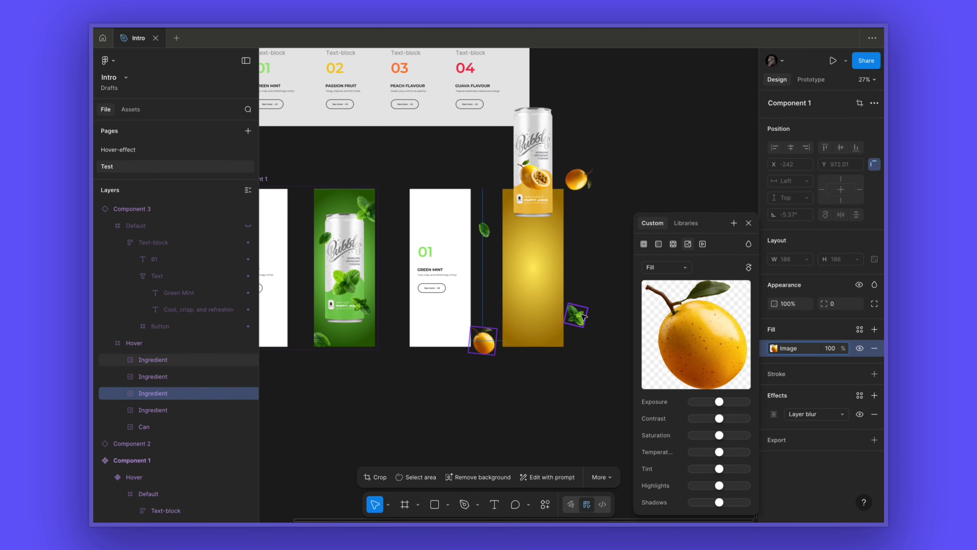
- Swap the remaining two leaf ingredient images for halved passion fruit images
{"action": "left_click", "coordinate": [584, 317]}
{"action": "left_click", "coordinate": [774, 348]}
{"action": "left_click", "coordinate": [695, 326]}
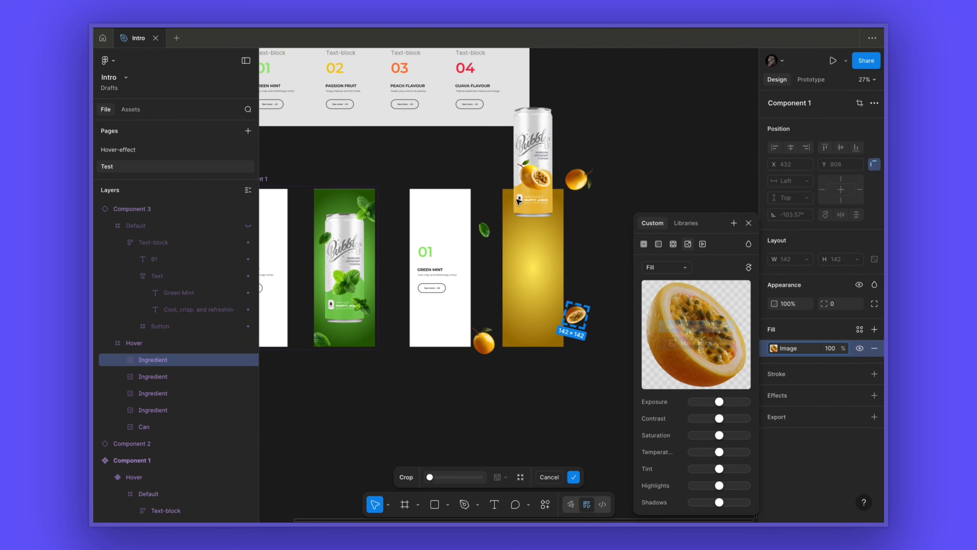
{"action": "left_click", "coordinate": [489, 233]}
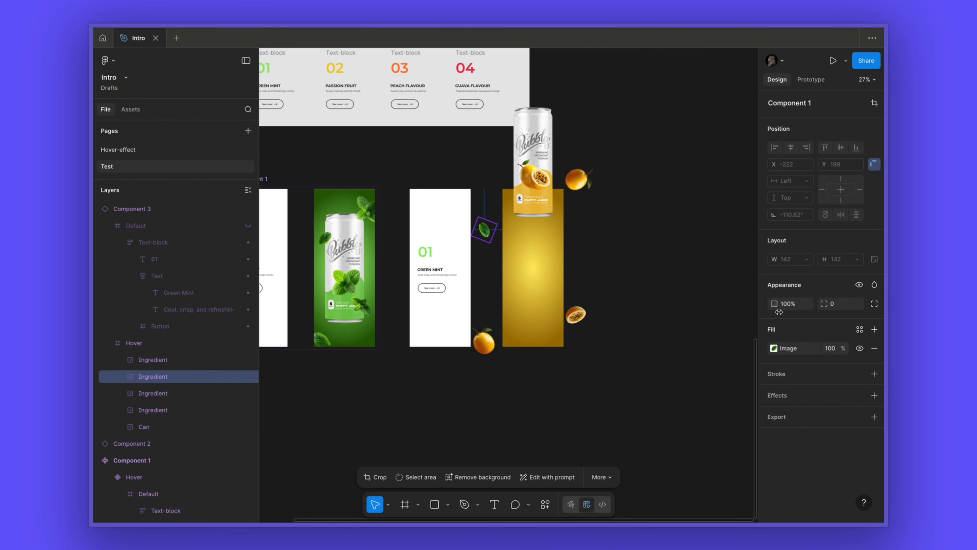
{"action": "left_click", "coordinate": [774, 348]}
{"action": "left_click", "coordinate": [696, 327]}
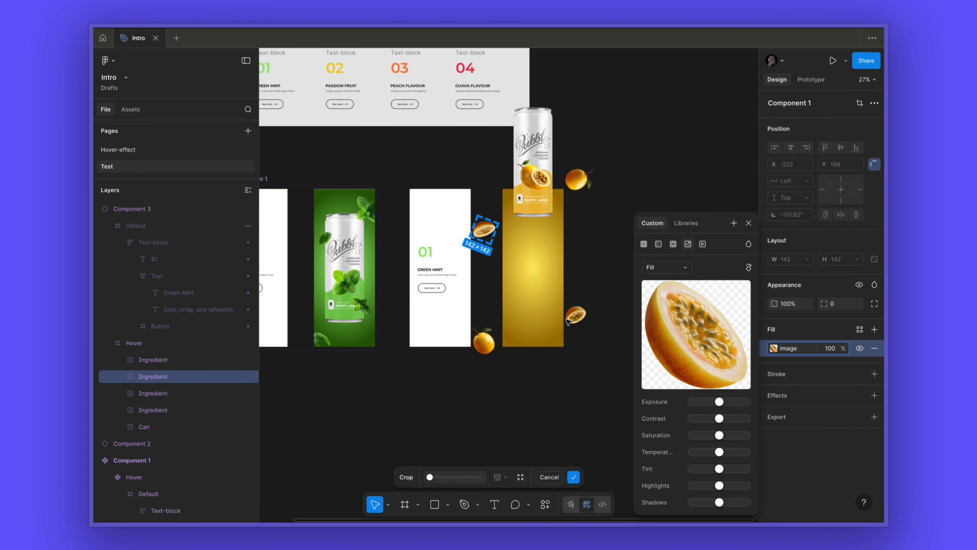
{"action": "left_click", "coordinate": [749, 223]}
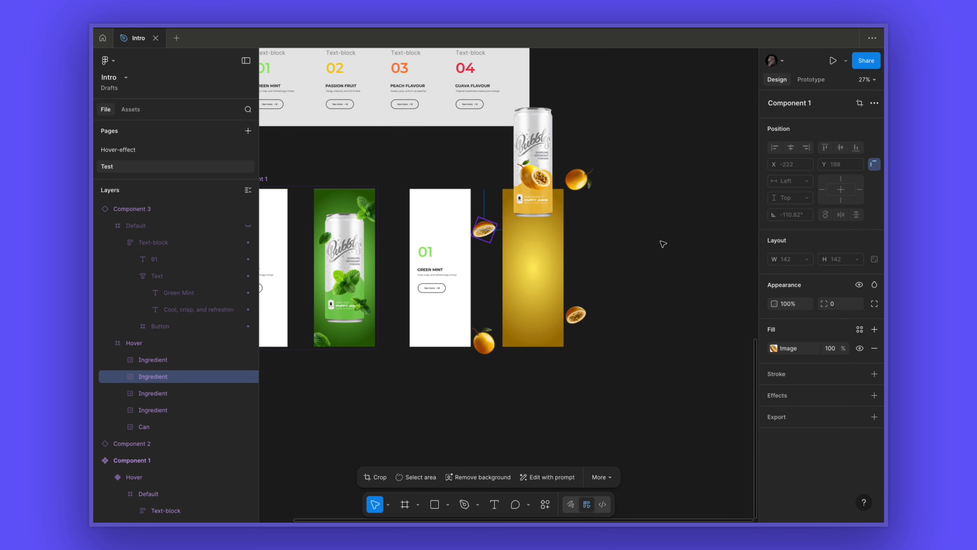
{"action": "left_click", "coordinate": [661, 242]}
- Turn clip content back on for the passion fruit card's Hover frame and unhide its Default frame
{"action": "left_click", "coordinate": [542, 313]}
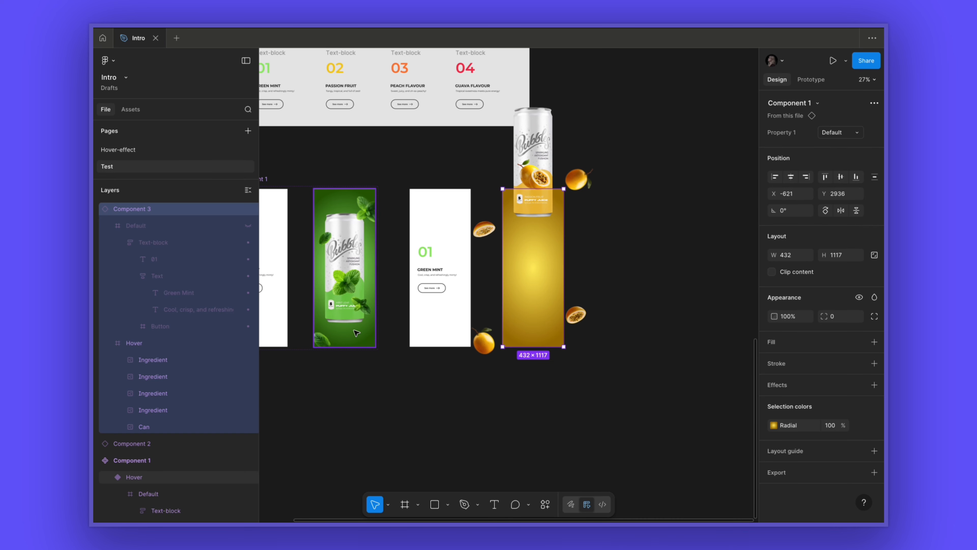
{"action": "left_click", "coordinate": [143, 345]}
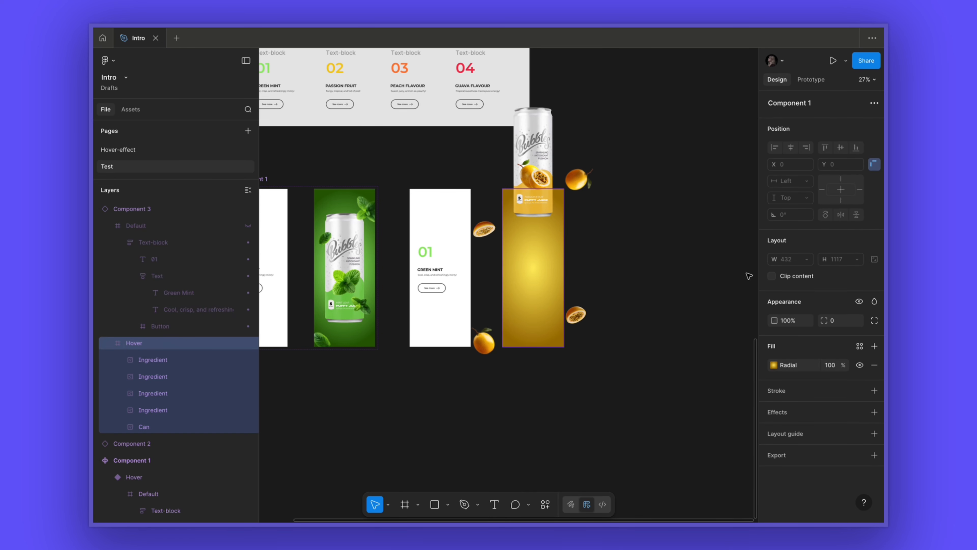
{"action": "left_click", "coordinate": [772, 276]}
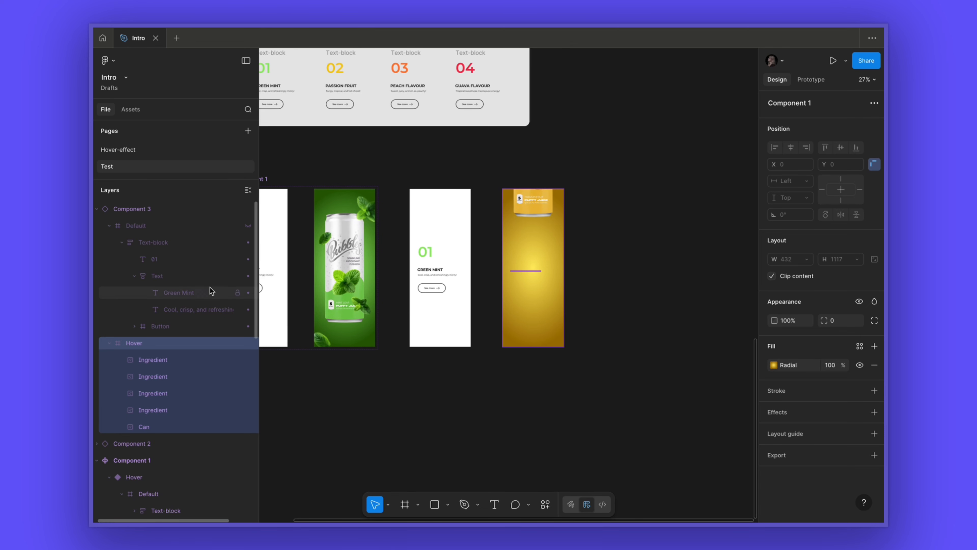
{"action": "left_click", "coordinate": [248, 226]}
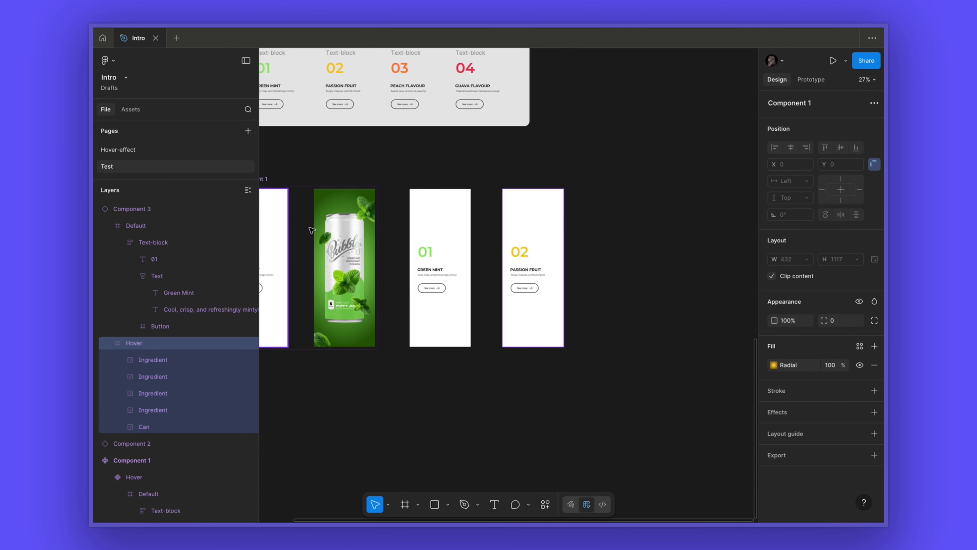
{"action": "left_click", "coordinate": [647, 255]}
- Duplicate the passion fruit card to the right and change its number to 03
{"action": "left_click", "coordinate": [525, 234]}
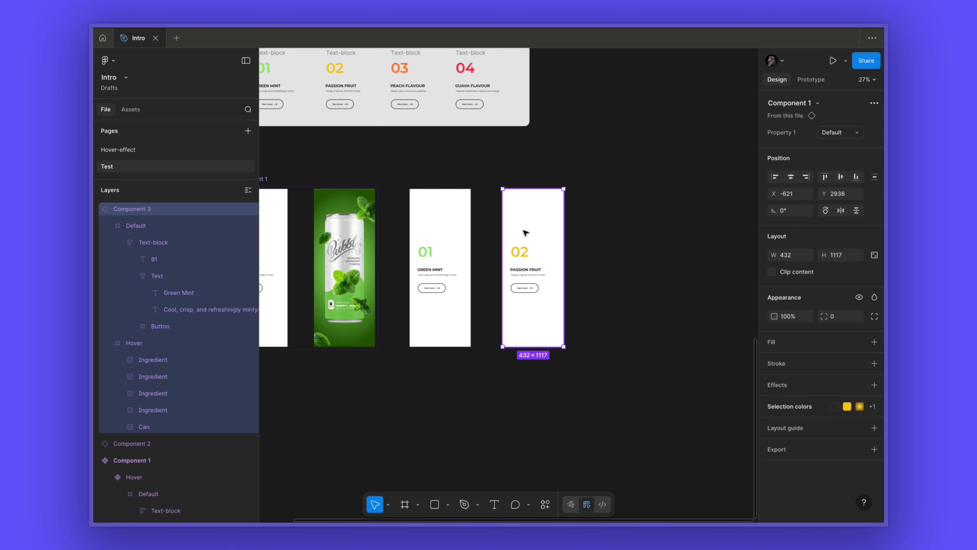
{"action": "left_click_drag", "start_coordinate": [525, 233], "coordinate": [619, 232]}
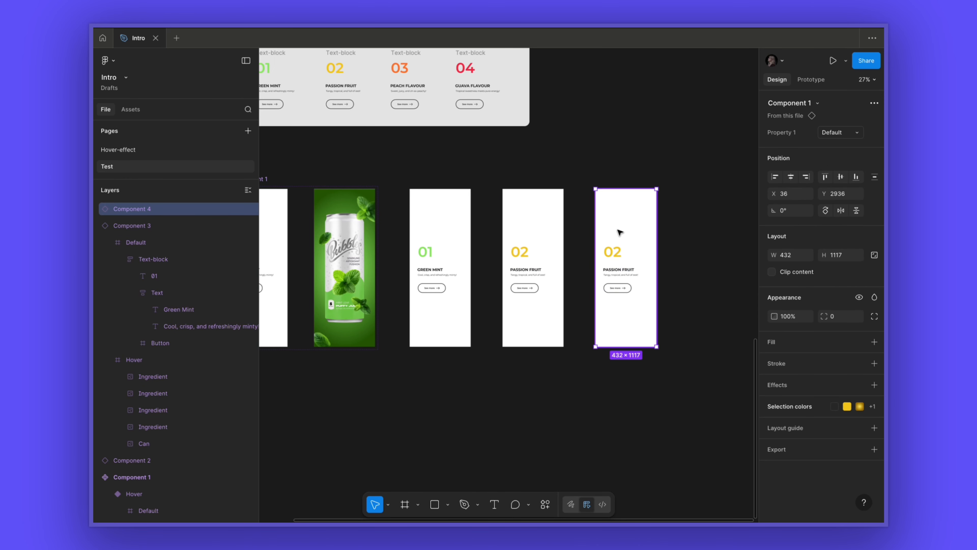
{"action": "double_click", "coordinate": [617, 253]}
{"action": "double_click", "coordinate": [617, 253]}
{"action": "key", "text": "BackSpace"}
{"action": "type", "text": "3"}
{"action": "key", "text": "super+a"}
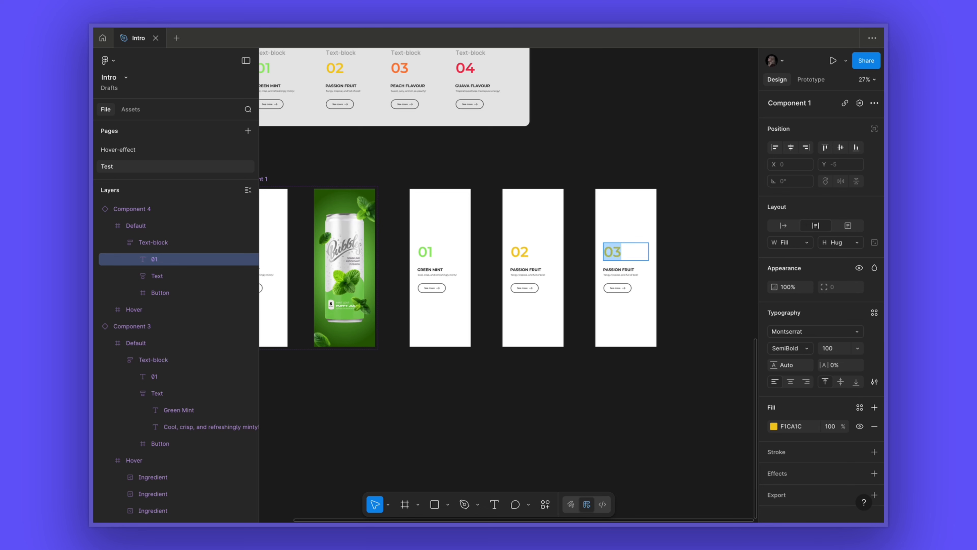
- Colour the new card's 03 number FF7B35 from the page colours
{"action": "left_click", "coordinate": [774, 426]}
{"action": "left_click", "coordinate": [696, 502]}
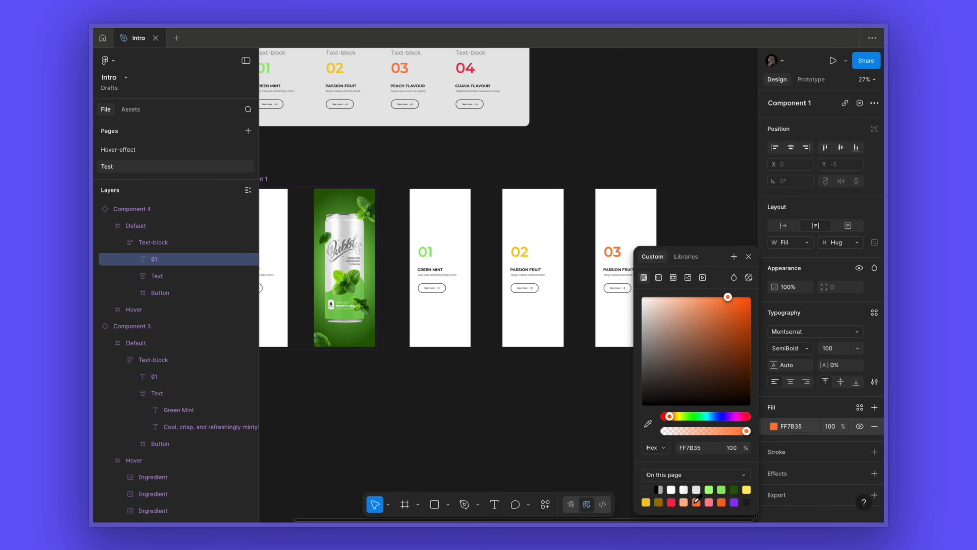
{"action": "left_click", "coordinate": [749, 256]}
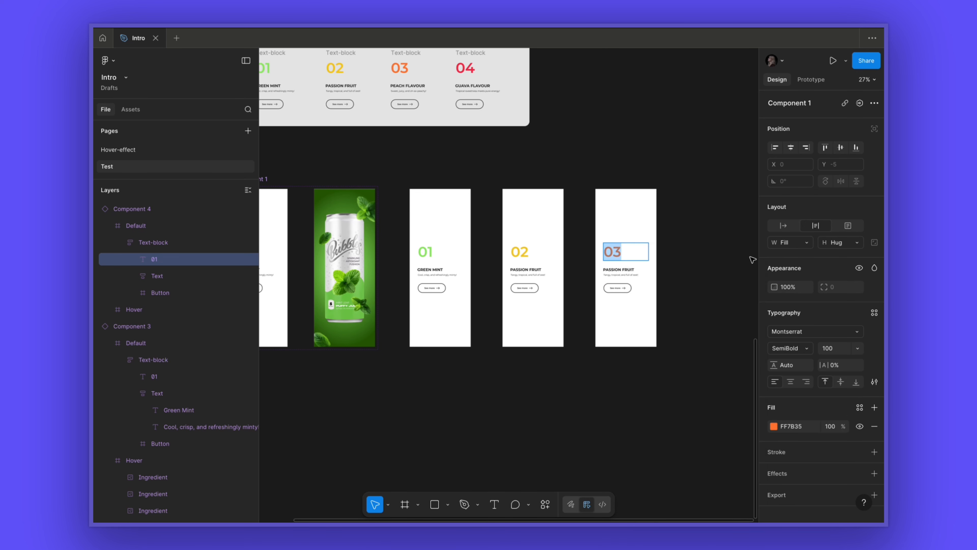
- Copy the PEACH FLAVOUR title and "Sweet, juicy, and oh-so-peachy!" description from the reference into the new card
{"action": "left_click", "coordinate": [417, 88]}
{"action": "left_click", "coordinate": [624, 268]}
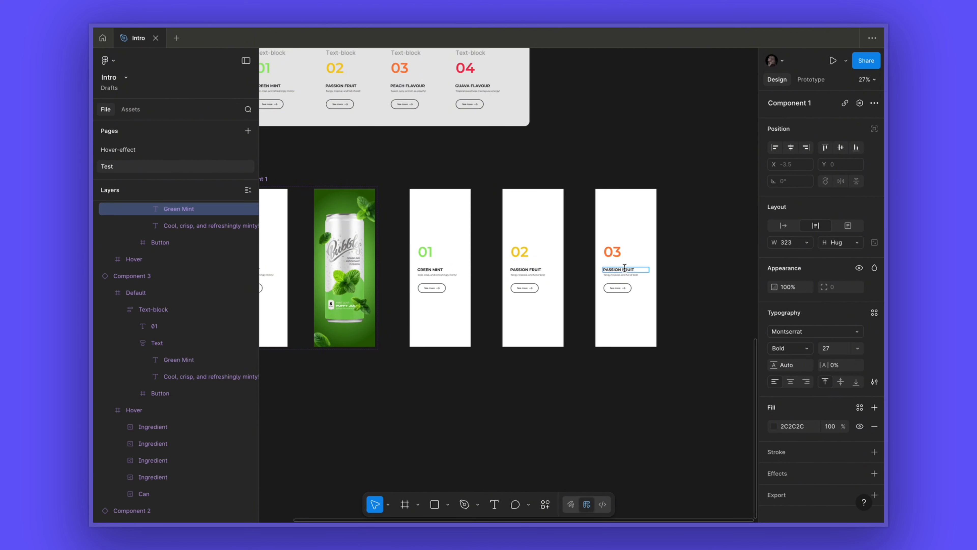
{"action": "left_click", "coordinate": [402, 92]}
{"action": "double_click", "coordinate": [411, 91]}
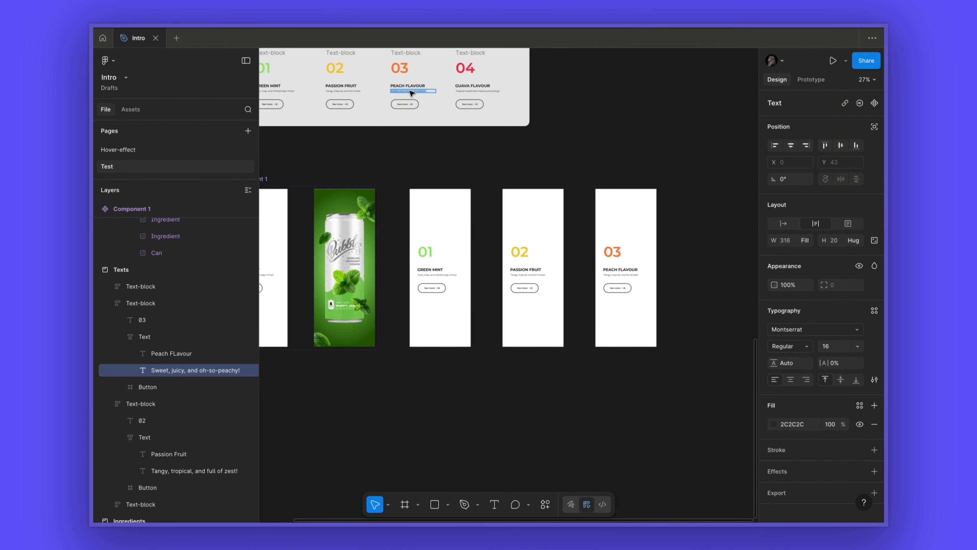
{"action": "left_click", "coordinate": [628, 274]}
{"action": "key", "text": "Escape"}
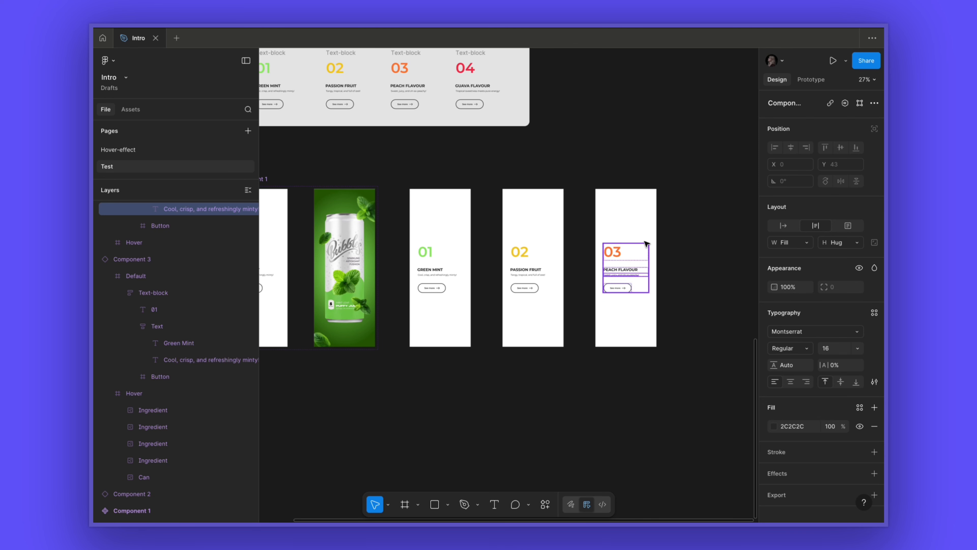
- Hide the new card's Default frame and turn off clip content on its Hover frame
{"action": "left_click", "coordinate": [639, 236]}
{"action": "left_click", "coordinate": [184, 227]}
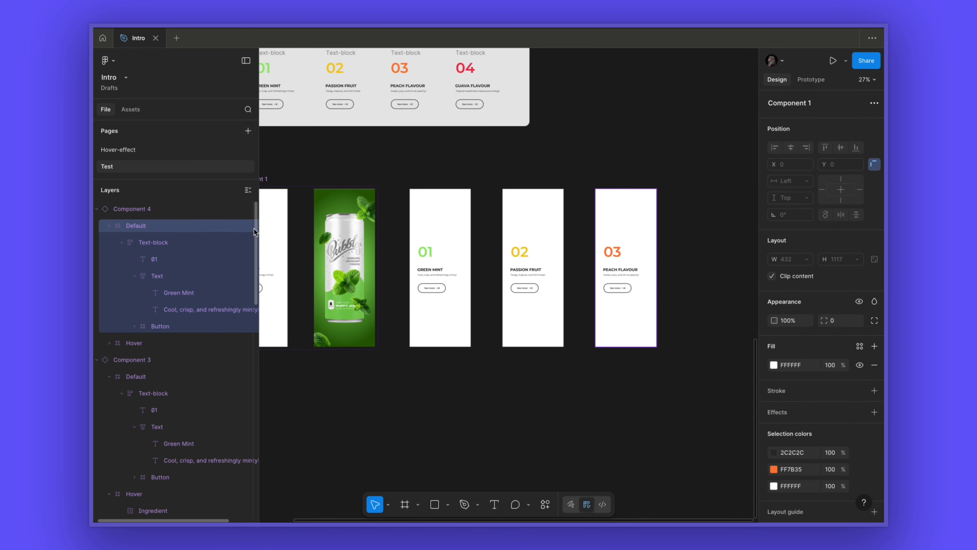
{"action": "left_click", "coordinate": [247, 227]}
{"action": "left_click", "coordinate": [129, 346]}
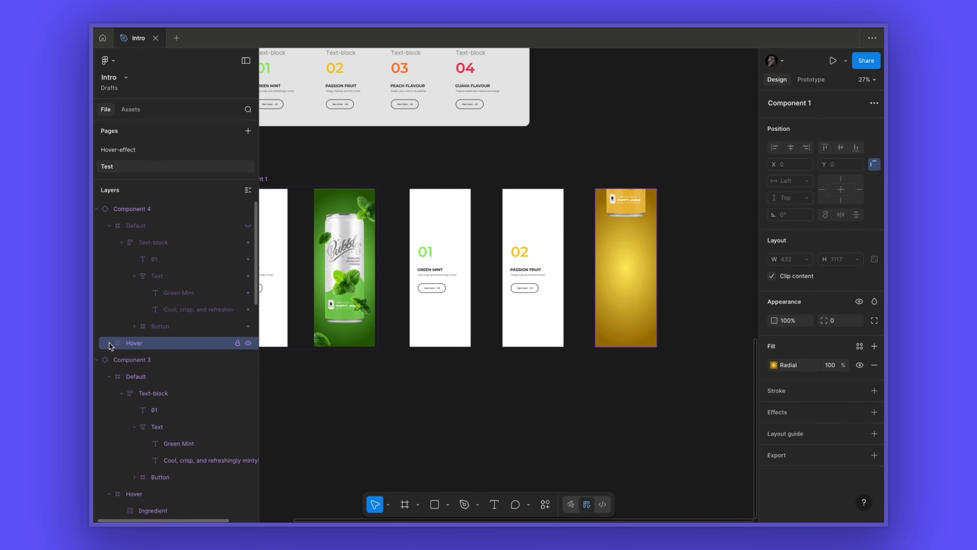
{"action": "left_click", "coordinate": [110, 343]}
{"action": "left_click", "coordinate": [773, 276]}
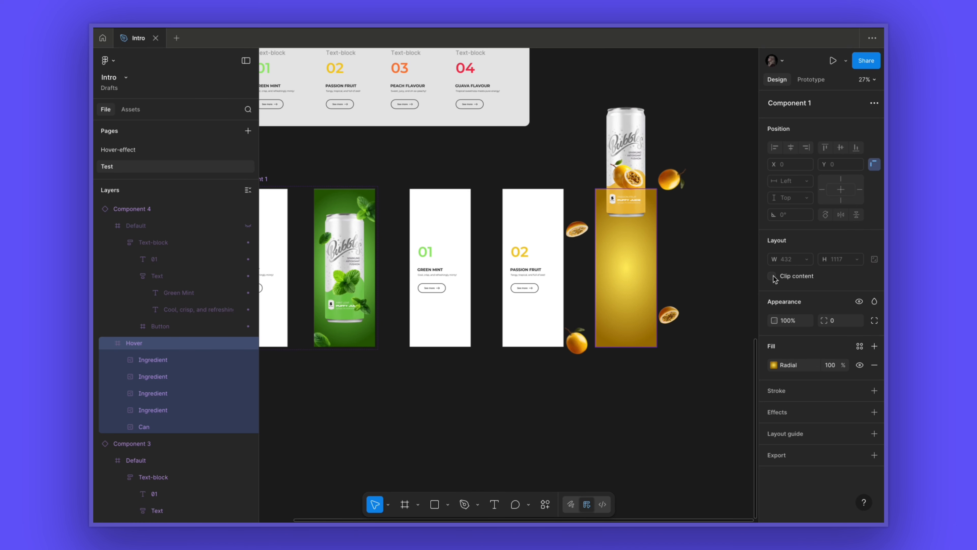
- Recolour the Hover frame's radial gradient with stops FFB48C and F06C26
{"action": "left_click", "coordinate": [781, 369]}
{"action": "left_click", "coordinate": [678, 480]}
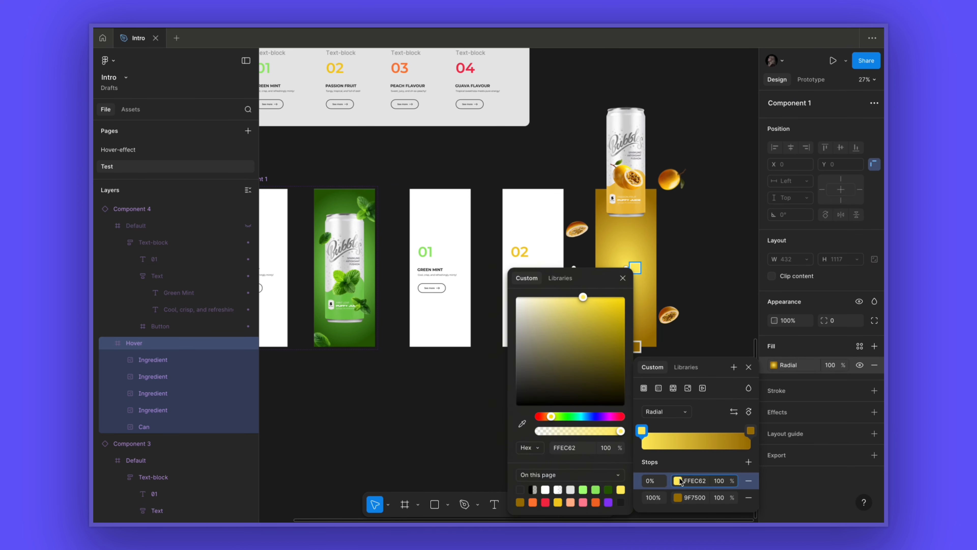
{"action": "left_click", "coordinate": [571, 503]}
{"action": "left_click", "coordinate": [678, 497]}
{"action": "left_click", "coordinate": [596, 502]}
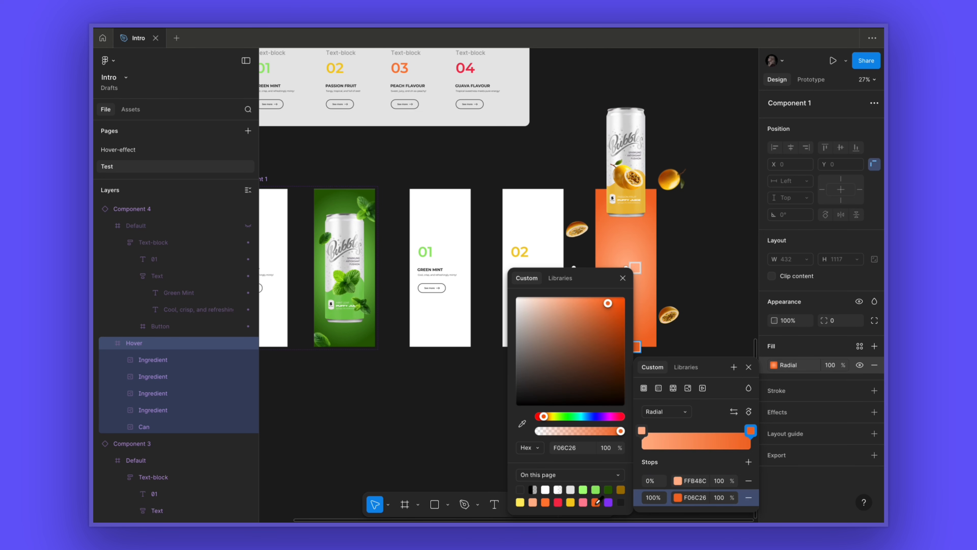
{"action": "left_click", "coordinate": [623, 278]}
{"action": "left_click", "coordinate": [749, 367]}
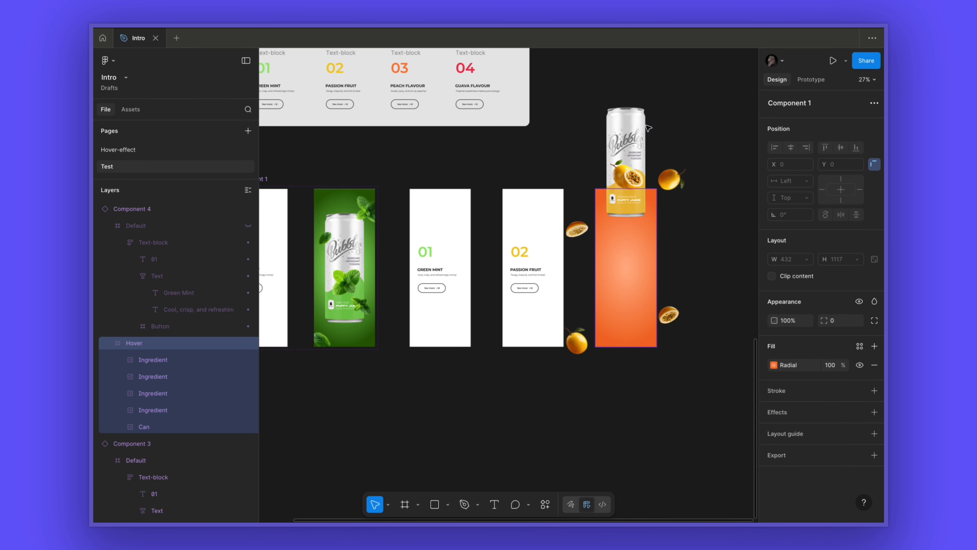
- Replace the new card's can image with the peach can image
{"action": "left_click", "coordinate": [645, 125]}
{"action": "left_click", "coordinate": [774, 349]}
{"action": "left_click", "coordinate": [696, 327]}
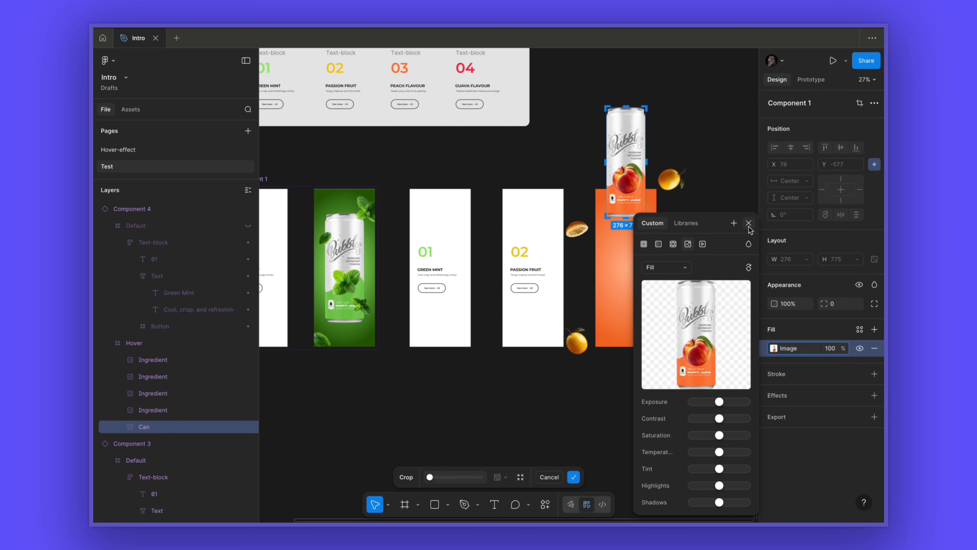
{"action": "left_click", "coordinate": [749, 226]}
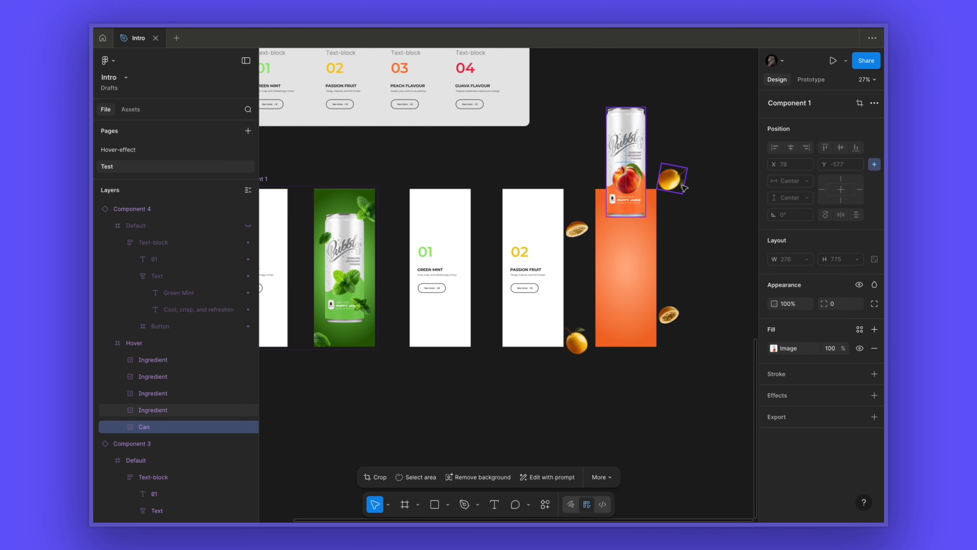
- Swap the upper-right and lower-left ingredient images for whole peach images
{"action": "left_click", "coordinate": [684, 188]}
{"action": "left_click", "coordinate": [774, 348]}
{"action": "left_click", "coordinate": [695, 331]}
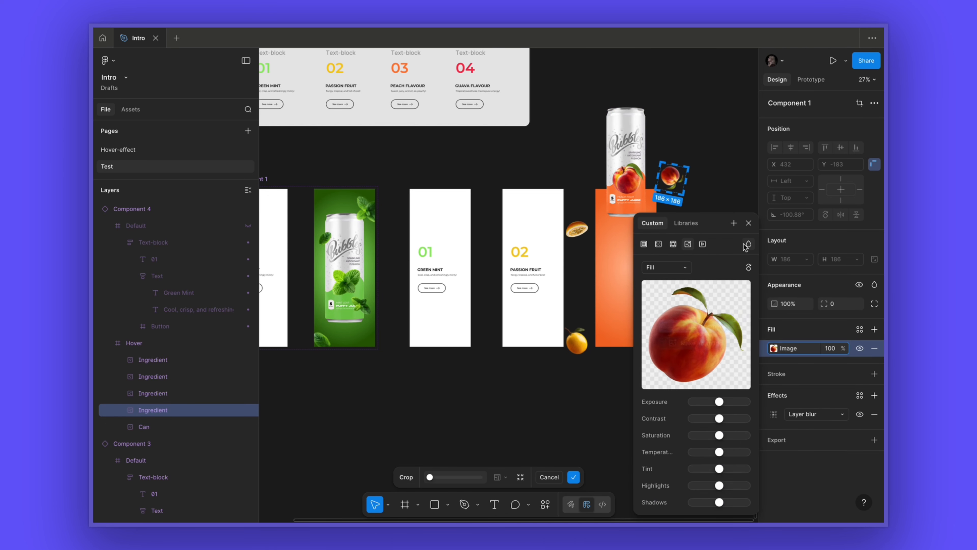
{"action": "left_click", "coordinate": [751, 224]}
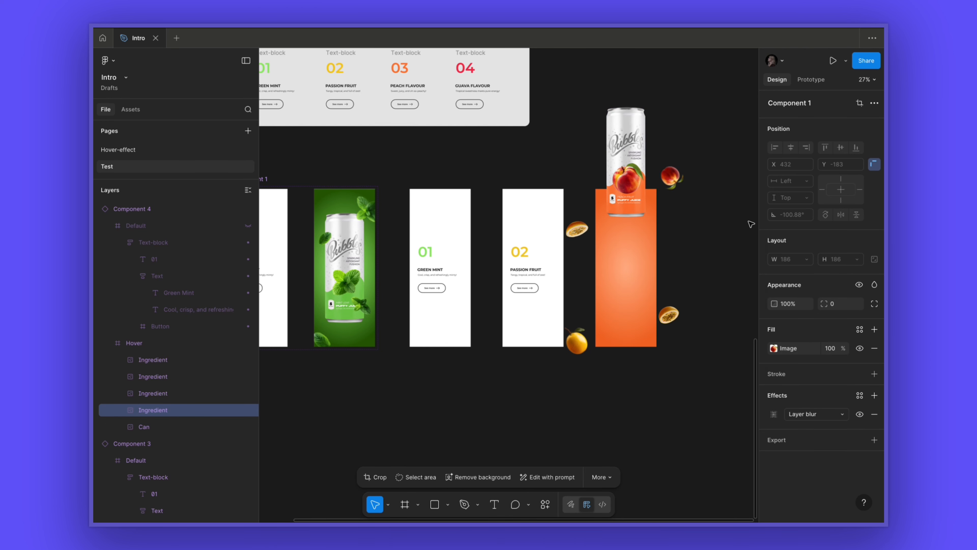
{"action": "left_click", "coordinate": [576, 341]}
{"action": "left_click", "coordinate": [774, 348]}
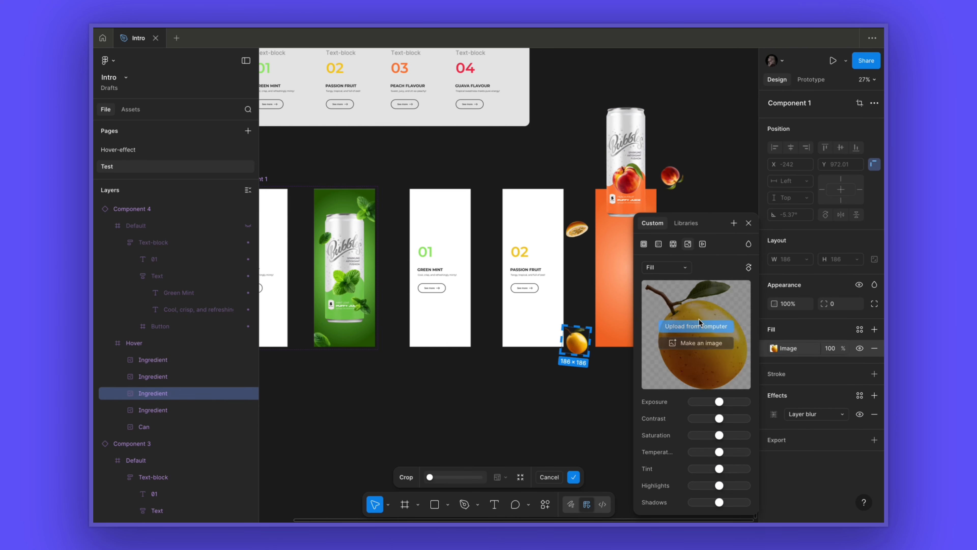
{"action": "left_click", "coordinate": [695, 331]}
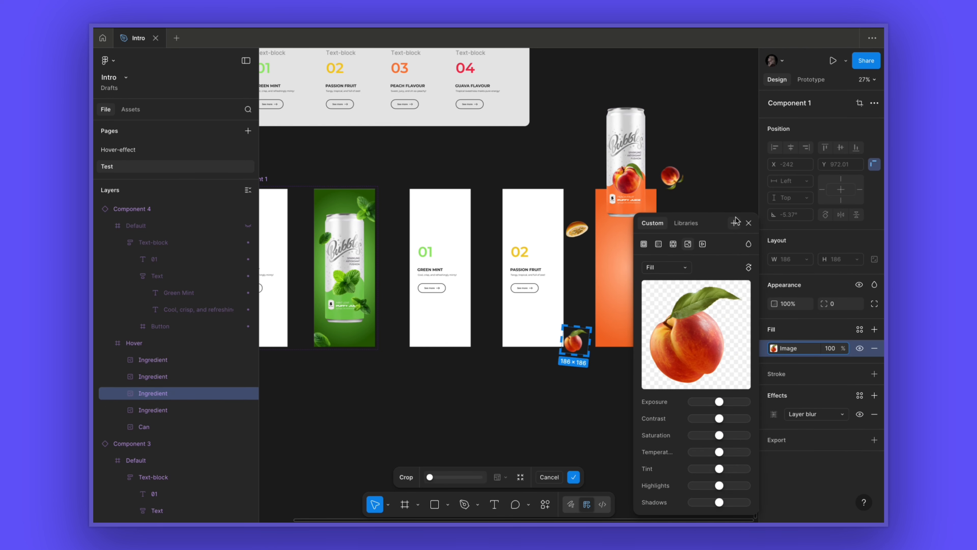
{"action": "left_click", "coordinate": [749, 223]}
- Swap the two halved passion fruit ingredient images for peach half images
{"action": "left_click", "coordinate": [577, 230]}
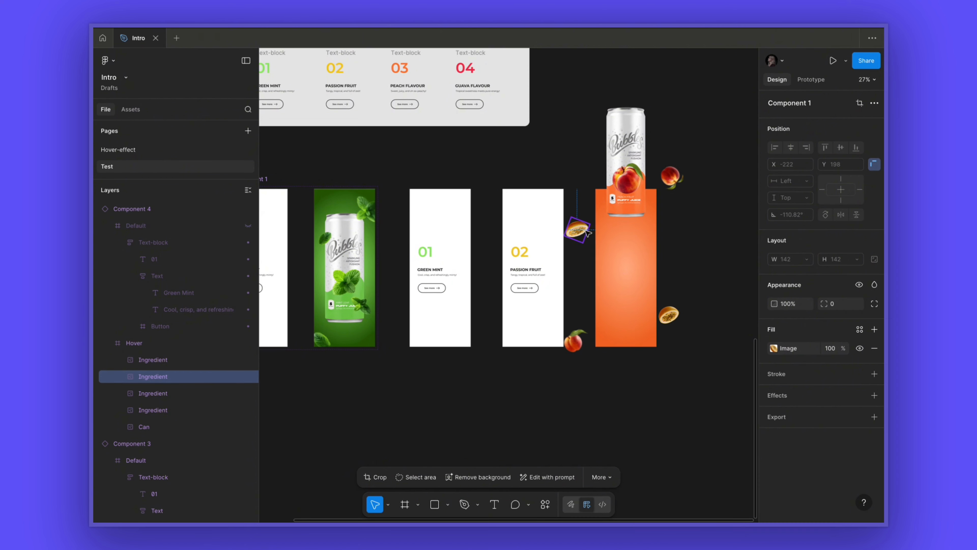
{"action": "left_click", "coordinate": [773, 348]}
{"action": "left_click", "coordinate": [696, 331]}
{"action": "left_click", "coordinate": [752, 224]}
{"action": "left_click", "coordinate": [669, 315]}
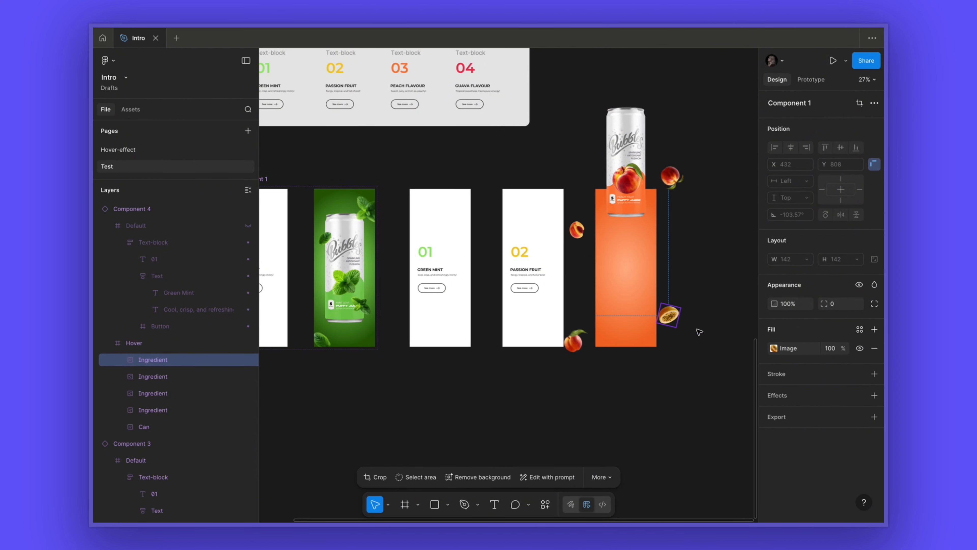
{"action": "left_click", "coordinate": [774, 348]}
{"action": "left_click", "coordinate": [695, 331]}
{"action": "left_click", "coordinate": [749, 223]}
{"action": "left_click", "coordinate": [726, 277]}
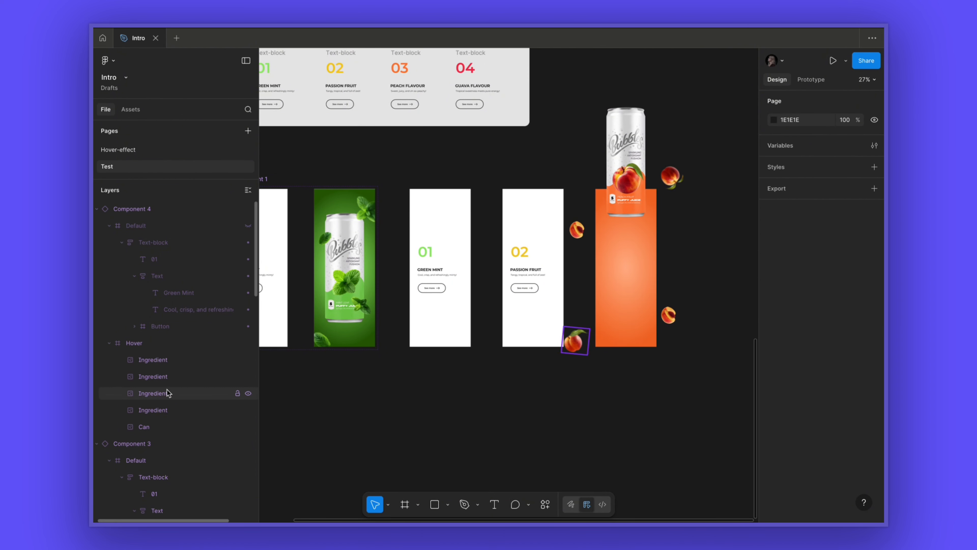
{"action": "left_click", "coordinate": [154, 343]}
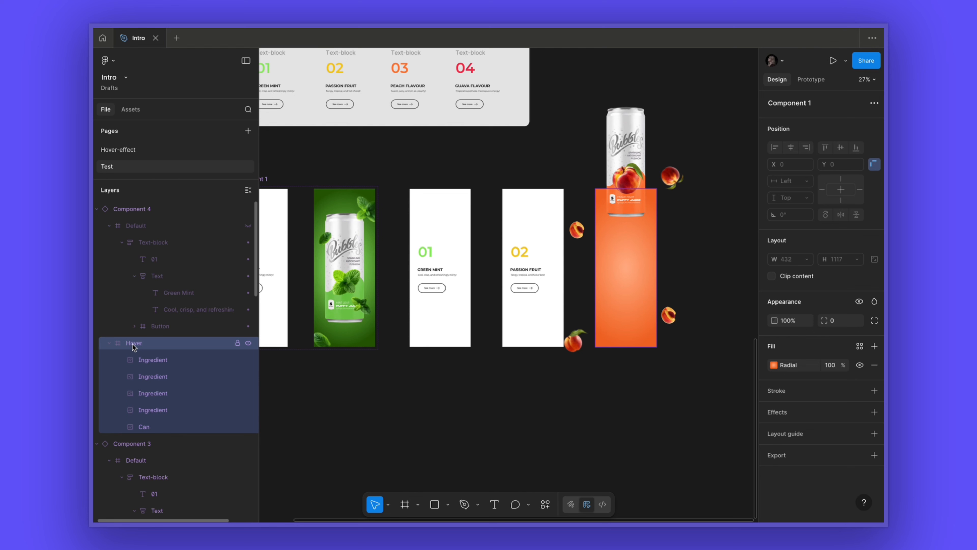
- Duplicate the peach card to create a fifth card and set its number to 04
{"action": "left_click", "coordinate": [772, 276]}
{"action": "left_click", "coordinate": [644, 184]}
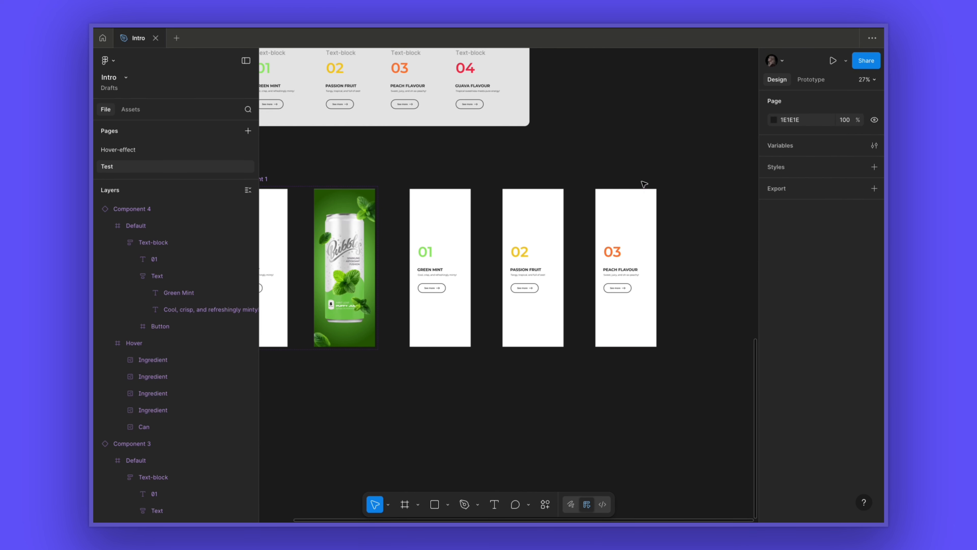
{"action": "scroll", "coordinate": [639, 184], "scroll_direction": "right", "scroll_amount": 4}
{"action": "left_click", "coordinate": [563, 233]}
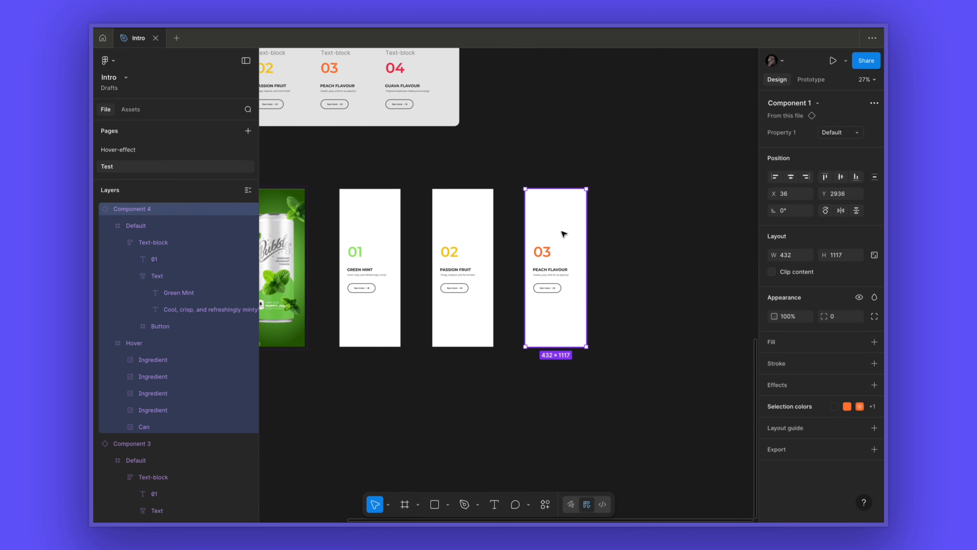
{"action": "left_click_drag", "start_coordinate": [564, 233], "coordinate": [657, 233]}
{"action": "double_click", "coordinate": [636, 252]}
{"action": "type", "text": "04"}
- Paste GUAVA FLAVOUR as the new card's title and "Tropical sweetness meets pure energy!" as its description
{"action": "double_click", "coordinate": [403, 86]}
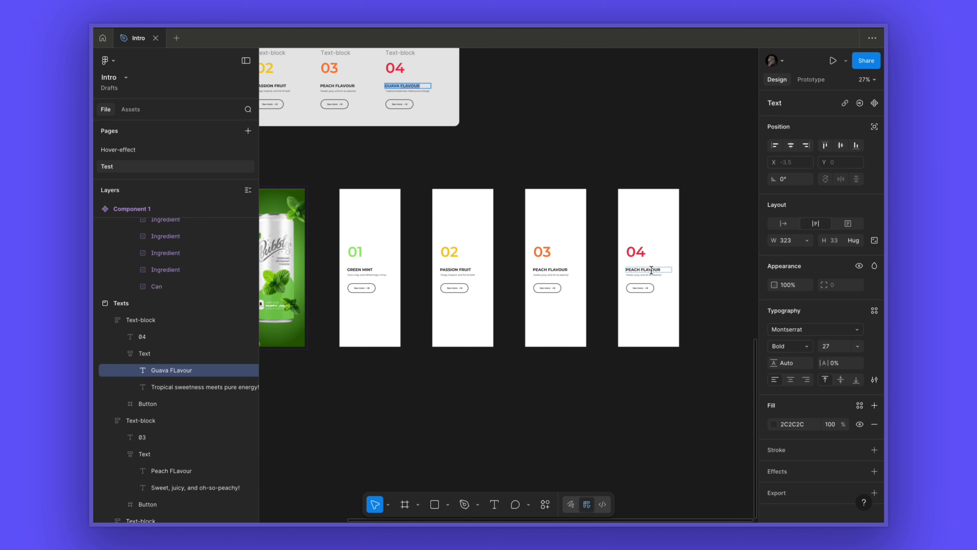
{"action": "double_click", "coordinate": [652, 271]}
{"action": "type", "text": "GUAVA FLAVOUR"}
{"action": "double_click", "coordinate": [408, 91]}
{"action": "key", "text": "super+c"}
{"action": "left_click", "coordinate": [659, 275], "text": "super"}
{"action": "key", "text": "super+v"}
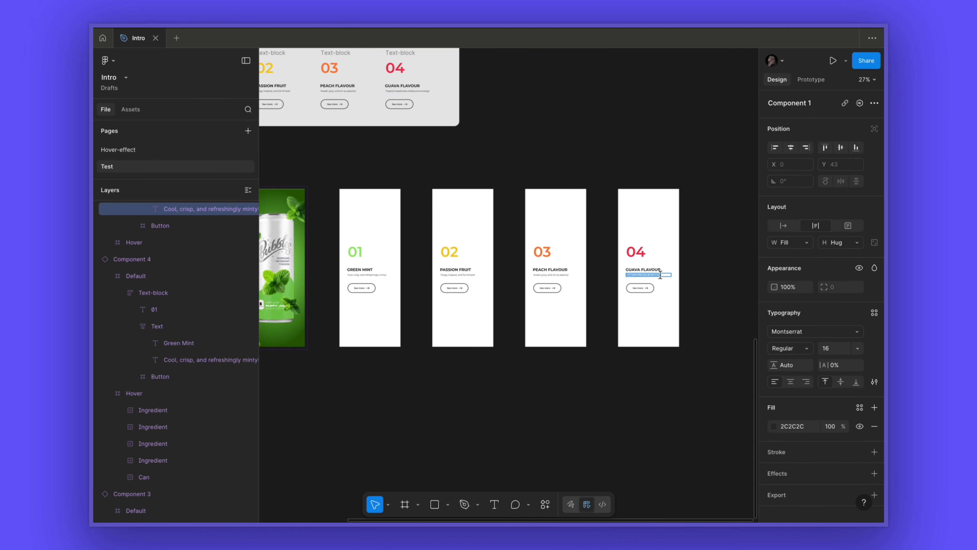
- Hide the new card's Default layer and recolour its Hover frame's radial gradient stops with red page swatches
{"action": "left_click", "coordinate": [658, 208]}
{"action": "left_click", "coordinate": [248, 226]}
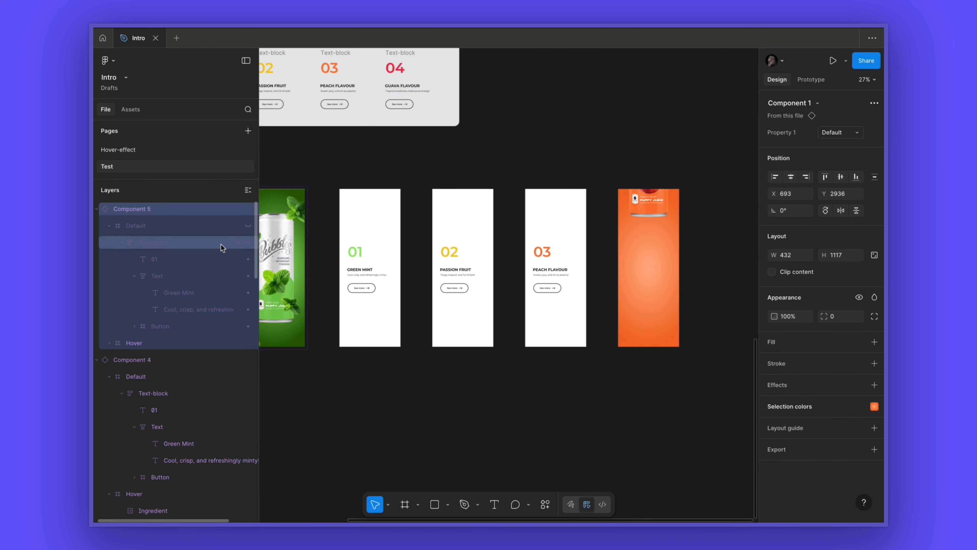
{"action": "left_click", "coordinate": [154, 343]}
{"action": "left_click", "coordinate": [775, 366]}
{"action": "left_click", "coordinate": [678, 481]}
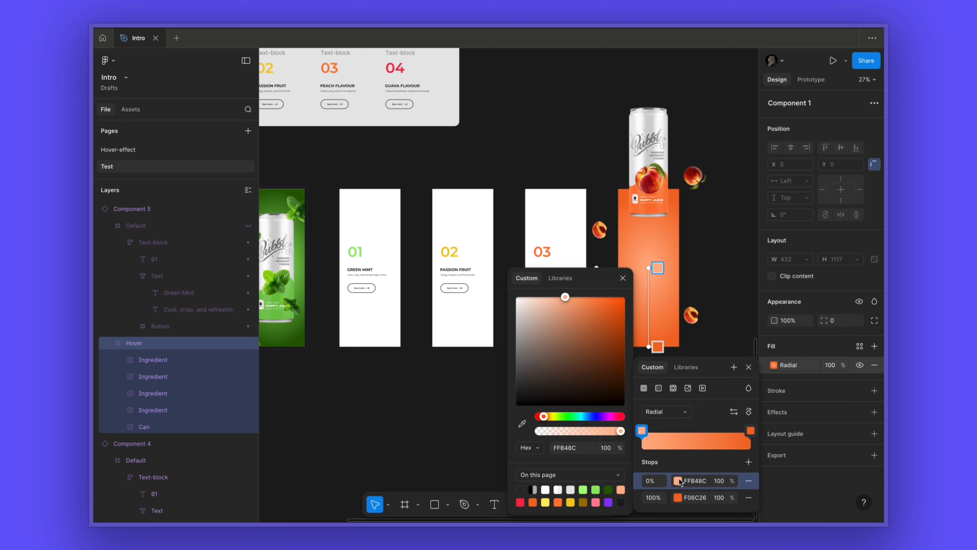
{"action": "left_click", "coordinate": [600, 494]}
{"action": "left_click", "coordinate": [679, 498]}
{"action": "left_click", "coordinate": [621, 486]}
{"action": "left_click", "coordinate": [625, 280]}
{"action": "left_click", "coordinate": [748, 368]}
- Replace the new card's can image with the guava can image
{"action": "left_click", "coordinate": [649, 177]}
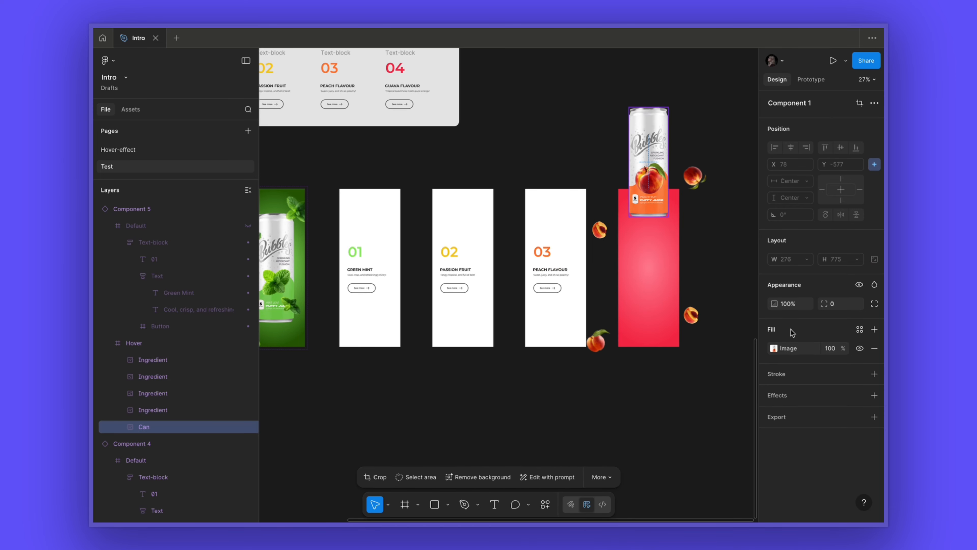
{"action": "left_click", "coordinate": [774, 349]}
{"action": "left_click", "coordinate": [709, 326]}
{"action": "left_click", "coordinate": [749, 223]}
- Swap the upper-right and lower-left ingredient images for guava images
{"action": "left_click", "coordinate": [695, 178]}
{"action": "left_click", "coordinate": [774, 348]}
{"action": "left_click", "coordinate": [711, 327]}
{"action": "left_click", "coordinate": [749, 223]}
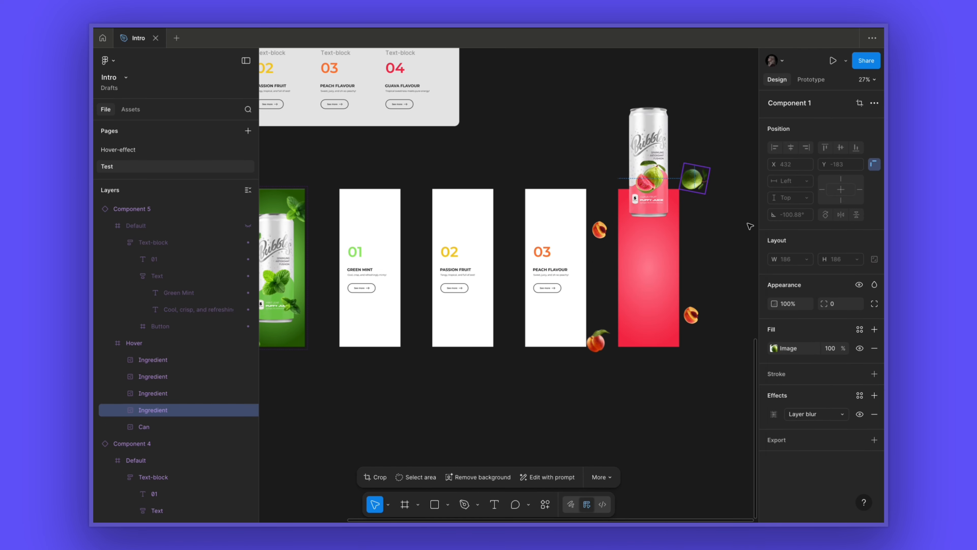
{"action": "left_click", "coordinate": [597, 342]}
{"action": "left_click", "coordinate": [774, 349]}
{"action": "left_click", "coordinate": [709, 327]}
{"action": "left_click", "coordinate": [749, 224]}
- Swap the remaining two ingredient images for guava half images
{"action": "left_click", "coordinate": [600, 230]}
{"action": "left_click", "coordinate": [775, 348]}
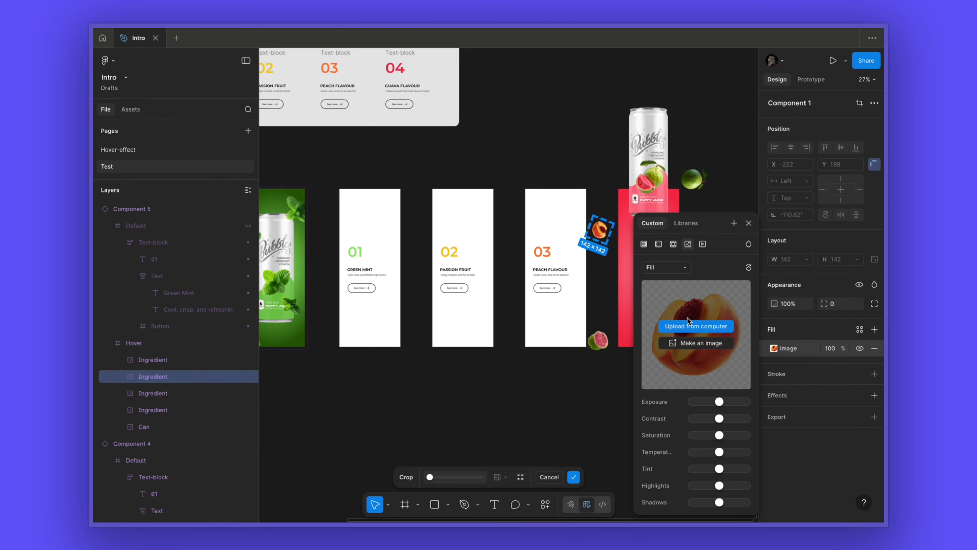
{"action": "left_click", "coordinate": [708, 327]}
{"action": "left_click", "coordinate": [749, 223]}
{"action": "left_click", "coordinate": [691, 316]}
{"action": "left_click", "coordinate": [774, 348]}
{"action": "left_click", "coordinate": [709, 327]}
{"action": "left_click", "coordinate": [749, 223]}
{"action": "left_click", "coordinate": [694, 241]}
{"action": "left_click", "coordinate": [658, 250]}
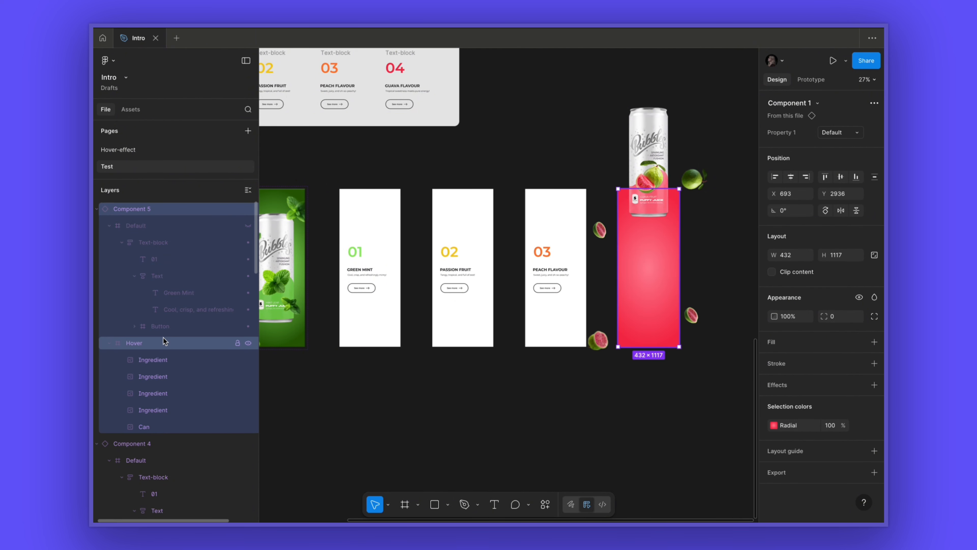
- Unhide the guava card's Default layer
{"action": "left_click", "coordinate": [164, 343]}
{"action": "left_click", "coordinate": [774, 280]}
{"action": "left_click", "coordinate": [248, 225]}
{"action": "left_click", "coordinate": [380, 156]}
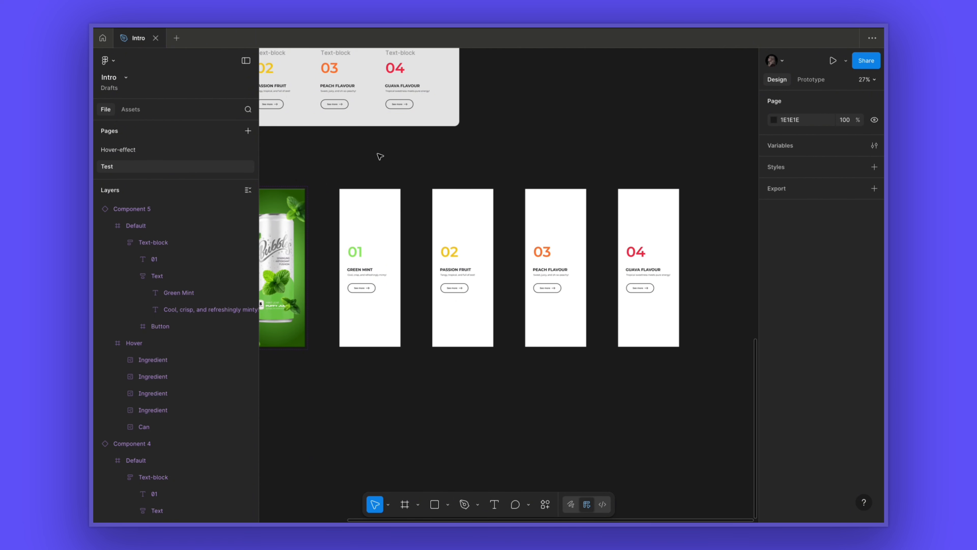
- Create a MacBook Pro 16" frame and place it below the component cards
{"action": "scroll", "coordinate": [381, 157], "scroll_direction": "down", "scroll_amount": 4}
{"action": "scroll", "coordinate": [380, 156], "scroll_direction": "down", "scroll_amount": 2}
{"action": "scroll", "coordinate": [381, 157], "scroll_direction": "left", "scroll_amount": 3}
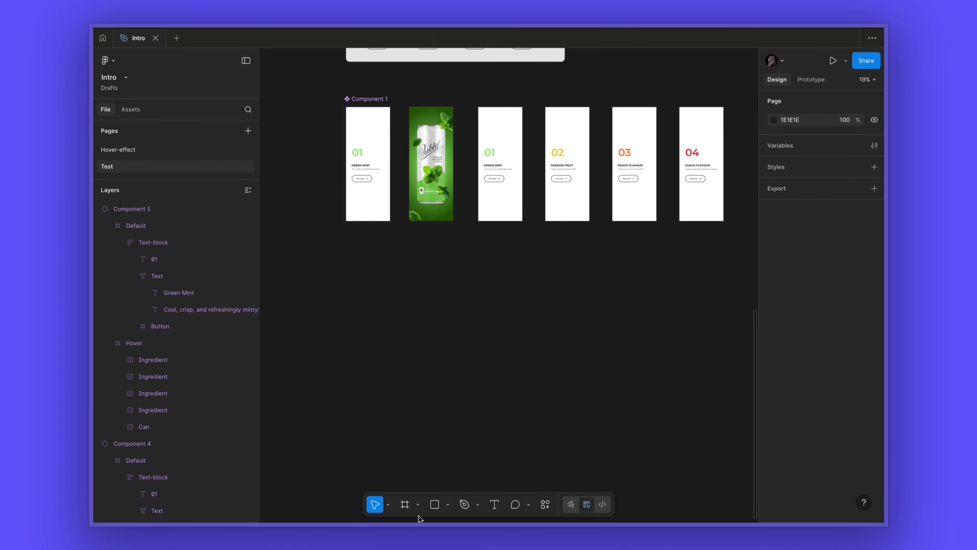
{"action": "left_click", "coordinate": [406, 505]}
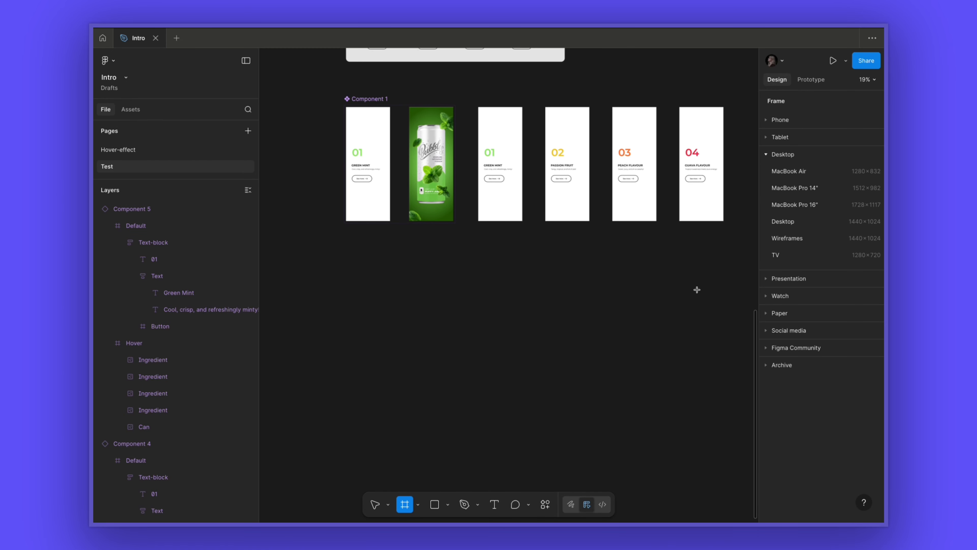
{"action": "left_click", "coordinate": [796, 205]}
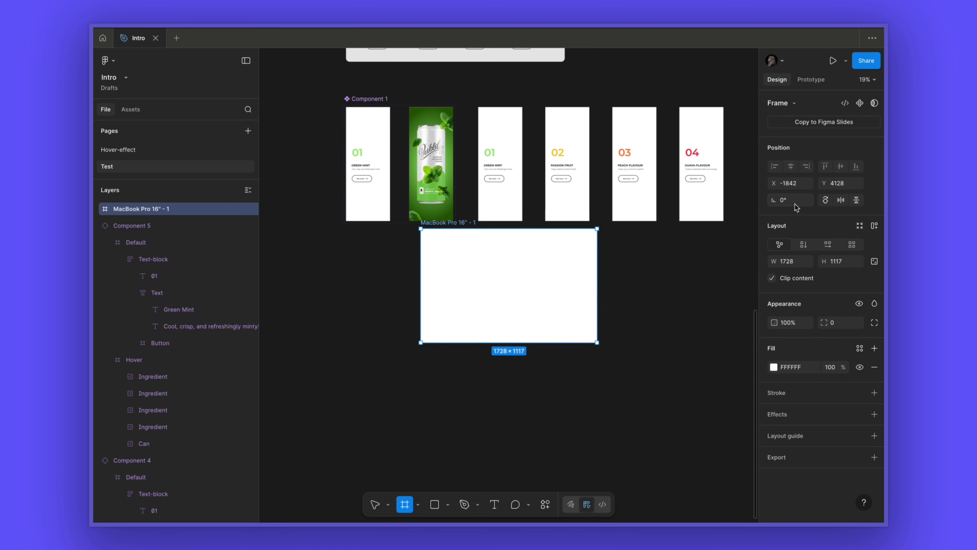
{"action": "left_click_drag", "start_coordinate": [457, 224], "coordinate": [380, 263]}
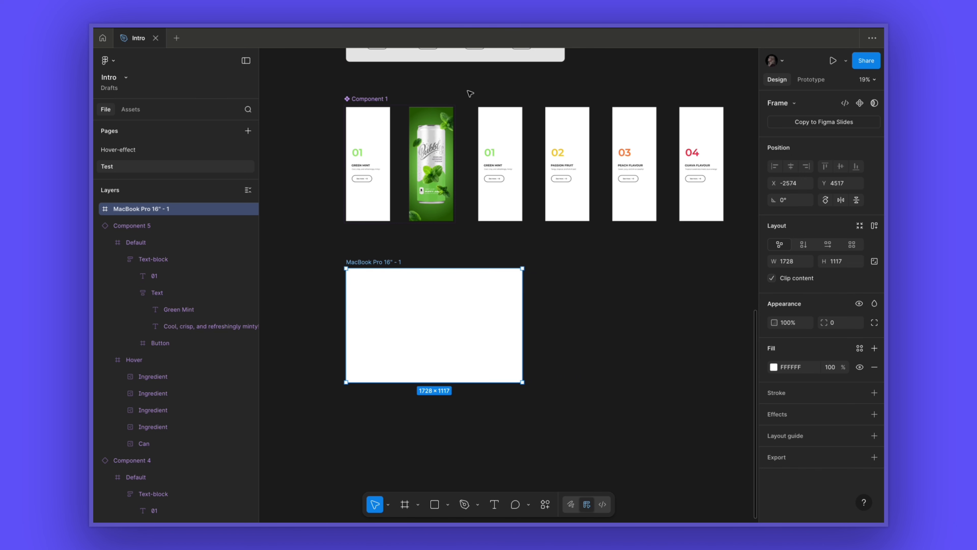
- Select the four flavour cards and set the spacing between them to 0
{"action": "left_click_drag", "start_coordinate": [470, 93], "coordinate": [742, 243]}
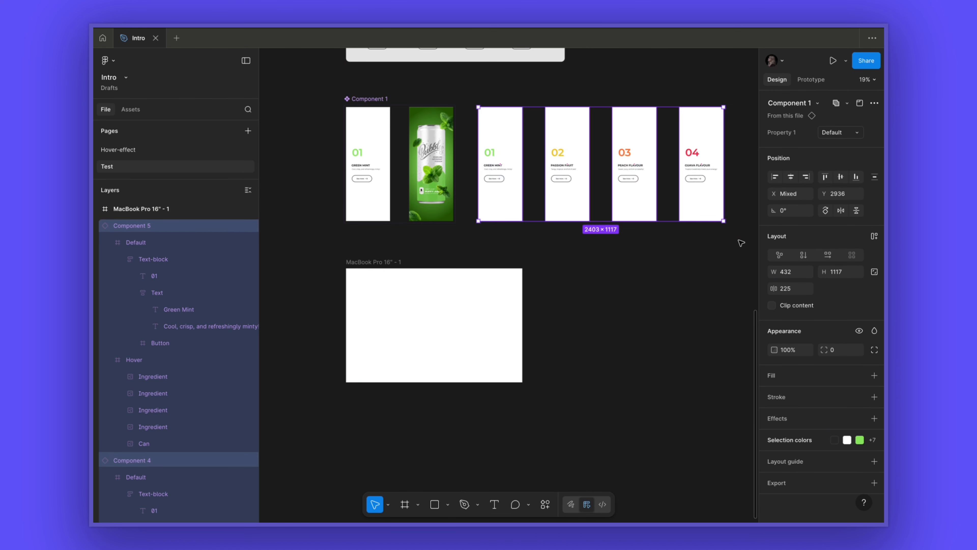
{"action": "key", "text": "BackSpace"}
{"action": "key", "text": "BackSpace"}
{"action": "key", "text": "BackSpace"}
{"action": "type", "text": "0"}
{"action": "key", "text": "Return"}
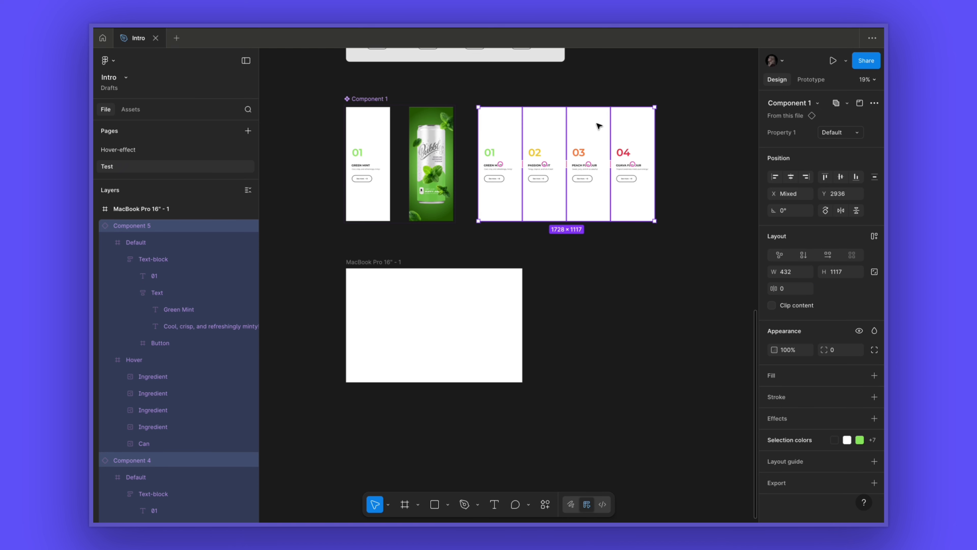
- Move the four flavour cards into the MacBook Pro 16" frame and select the frame
{"action": "left_click_drag", "start_coordinate": [596, 124], "coordinate": [498, 268]}
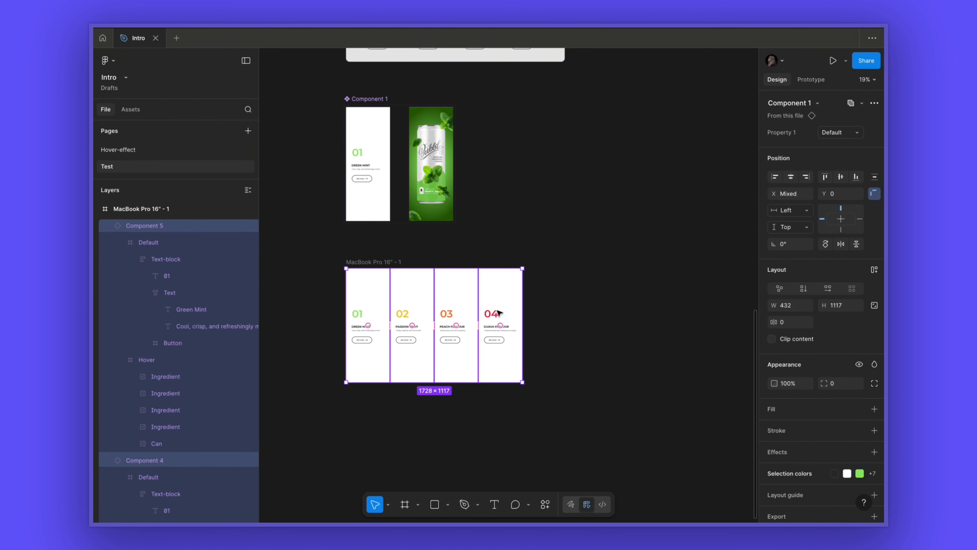
{"action": "scroll", "coordinate": [494, 251], "scroll_direction": "up", "scroll_amount": 5, "text": "ctrl"}
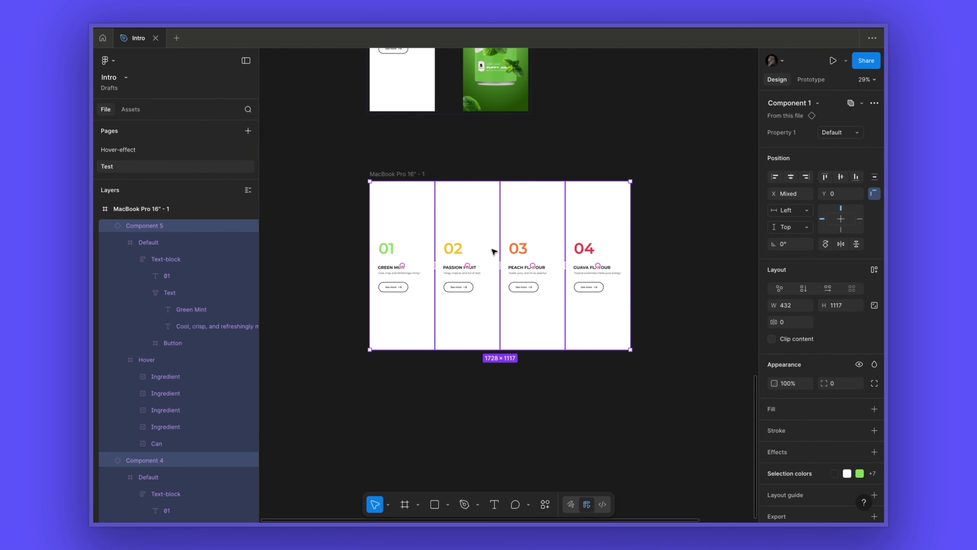
{"action": "left_click", "coordinate": [453, 159]}
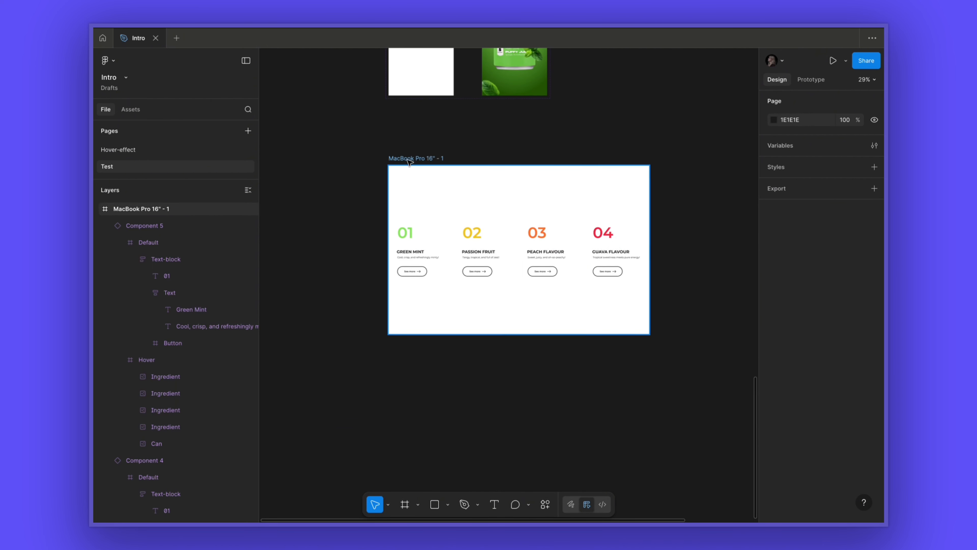
{"action": "left_click", "coordinate": [432, 160]}
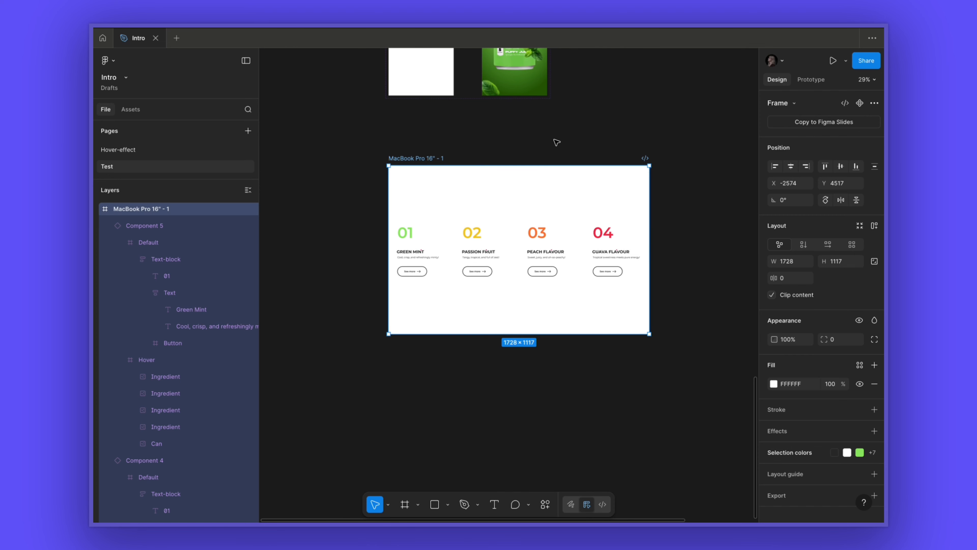
- Present the frame and hover over each flavour card to preview its hover animation
{"action": "left_click", "coordinate": [832, 61]}
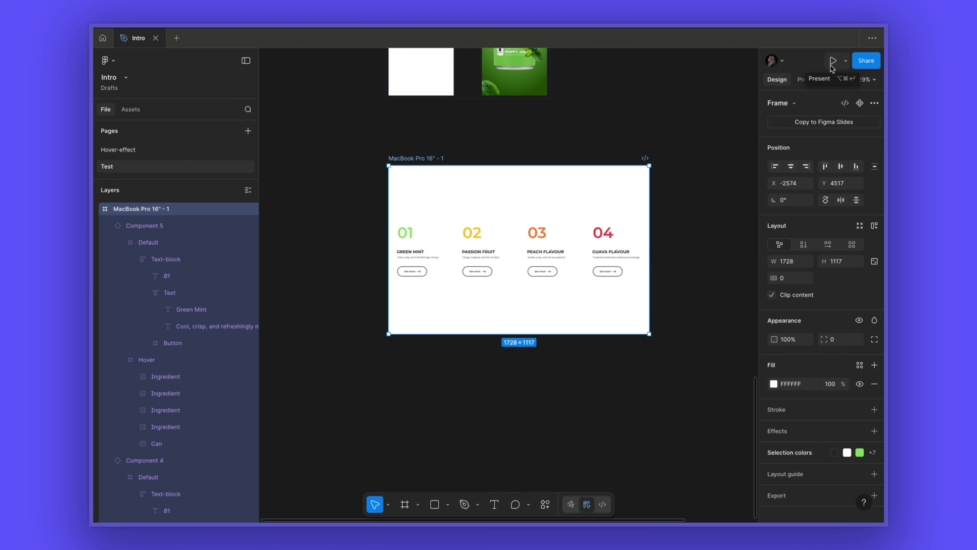
{"action": "mouse_move", "coordinate": [205, 222]}
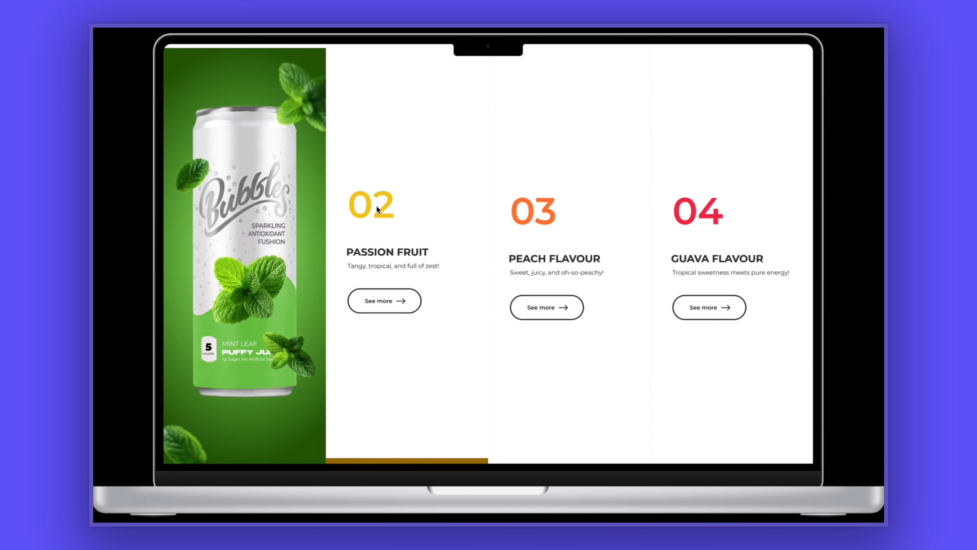
{"action": "mouse_move", "coordinate": [410, 206]}
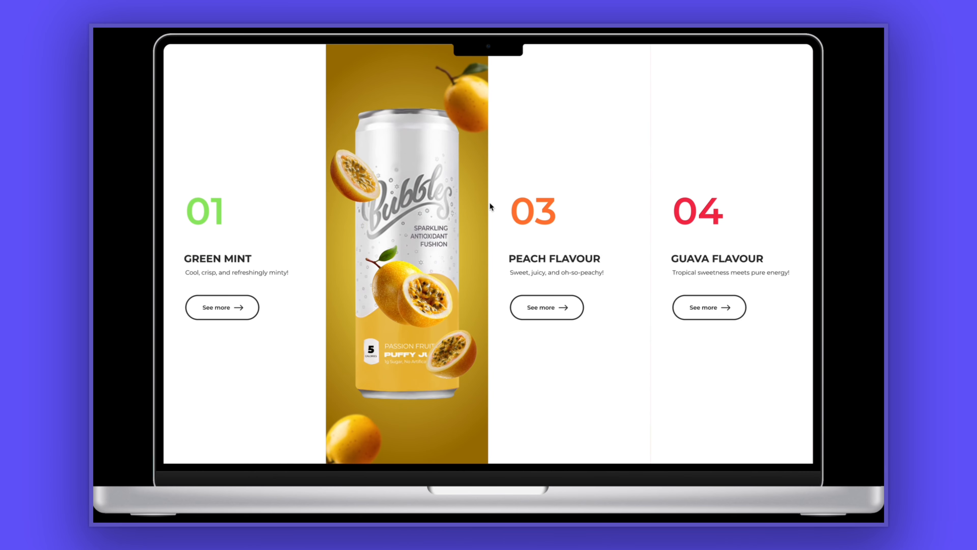
{"action": "mouse_move", "coordinate": [568, 218]}
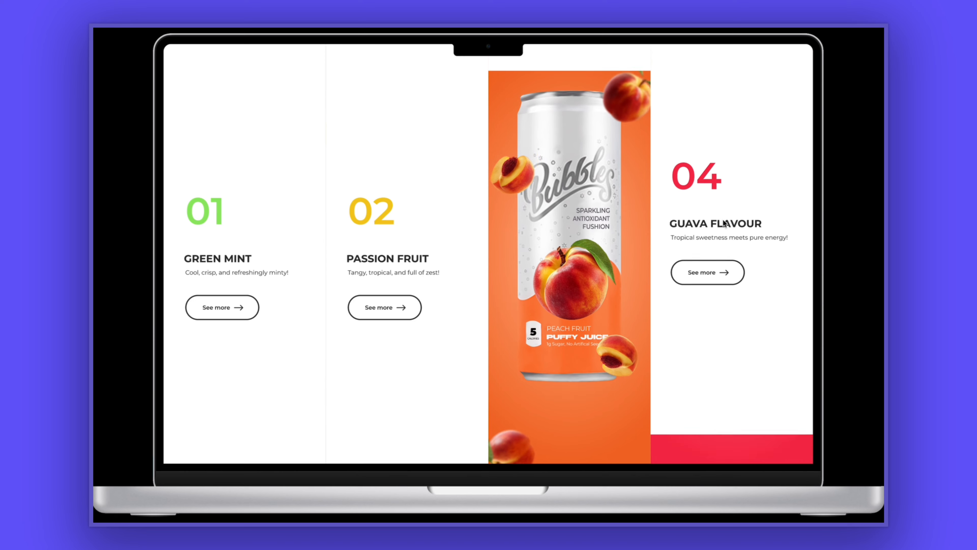
{"action": "mouse_move", "coordinate": [764, 231]}
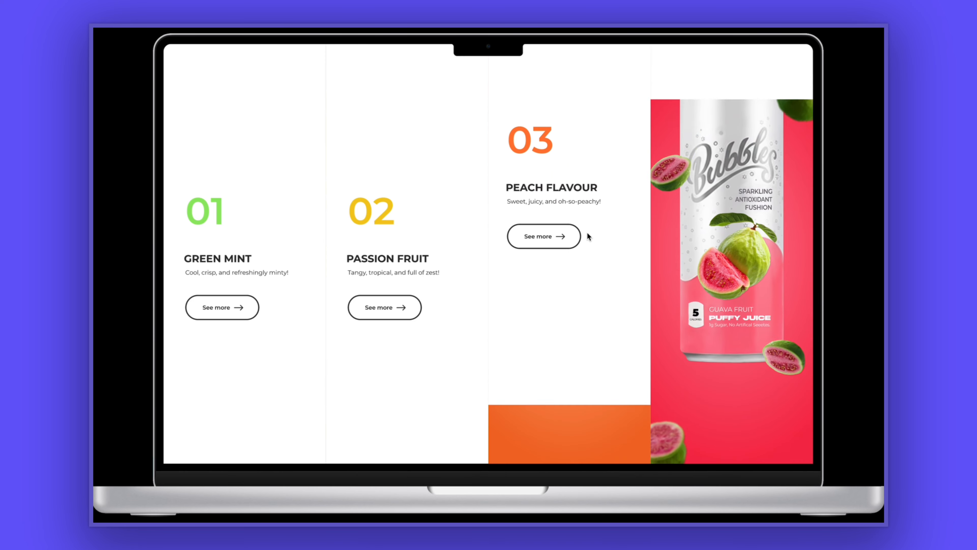